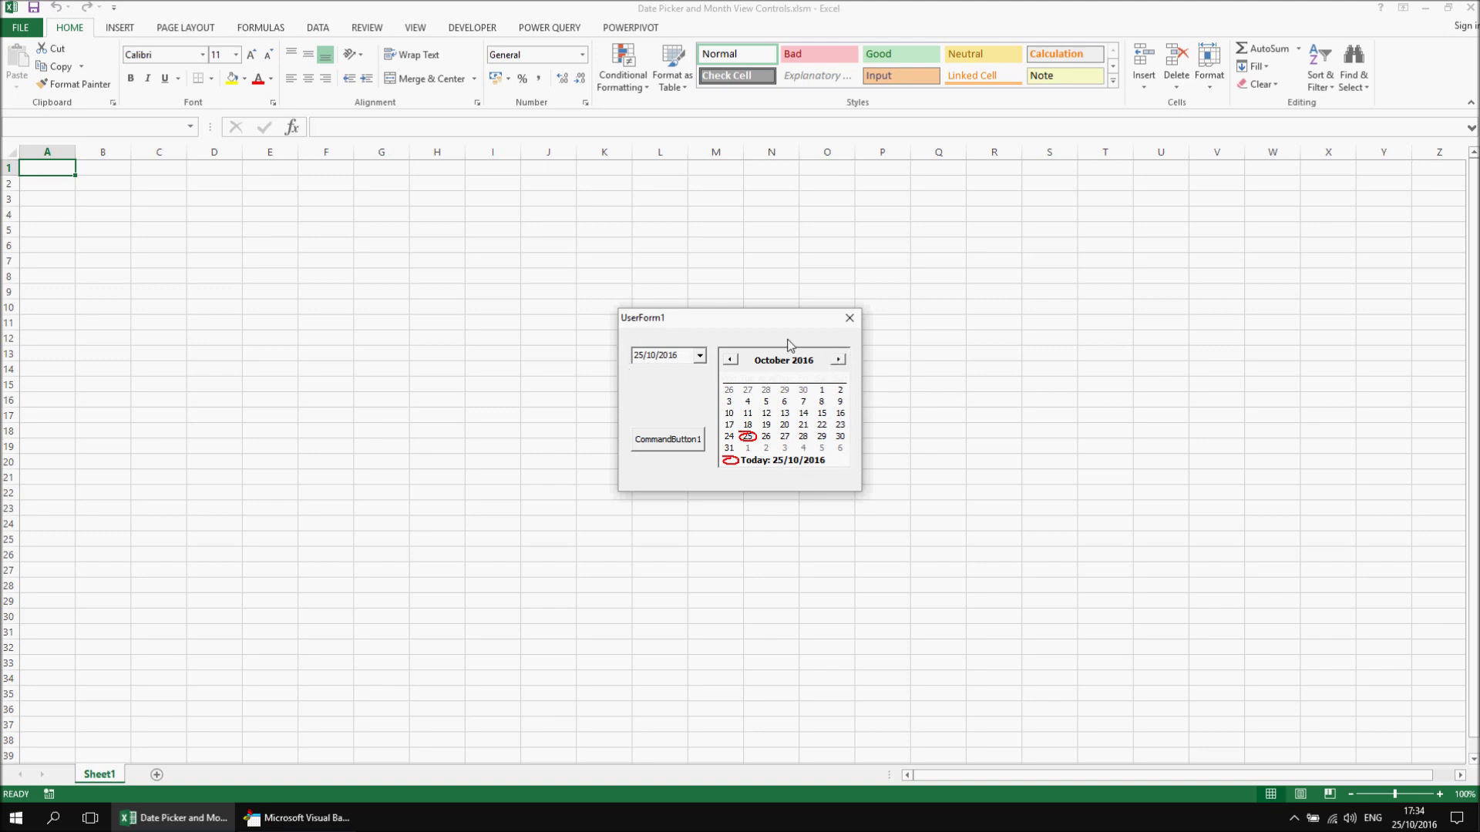
Step: Open the date picker's drop-down calendar on the running UserForm1, currently at 25/10/2016
left_click(700, 357)
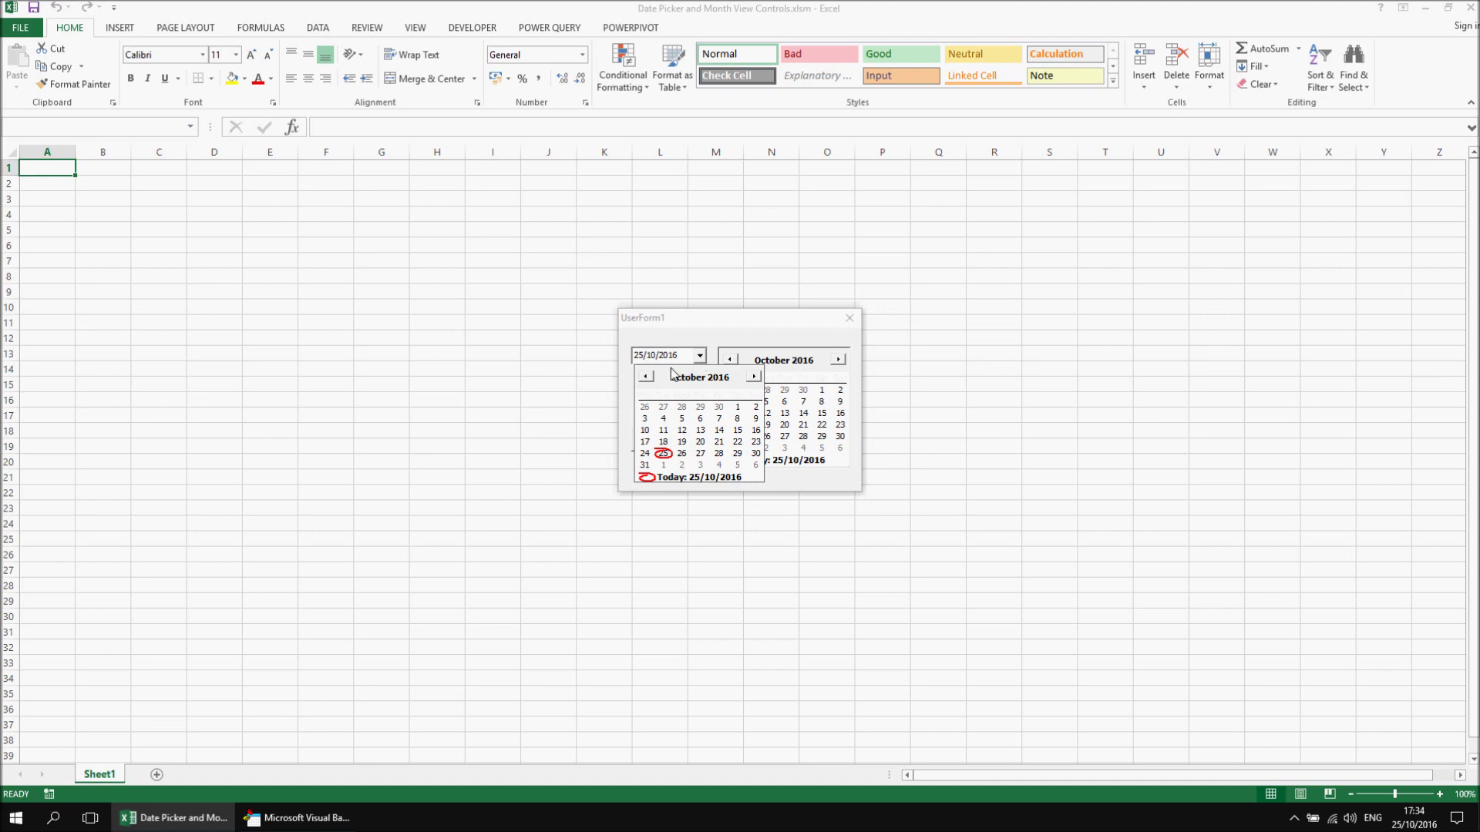
Step: Set the date picker to 16 July 2020 using its drop-down calendar's month list and year spinner
left_click(646, 377)
left_click(646, 377)
left_click(646, 377)
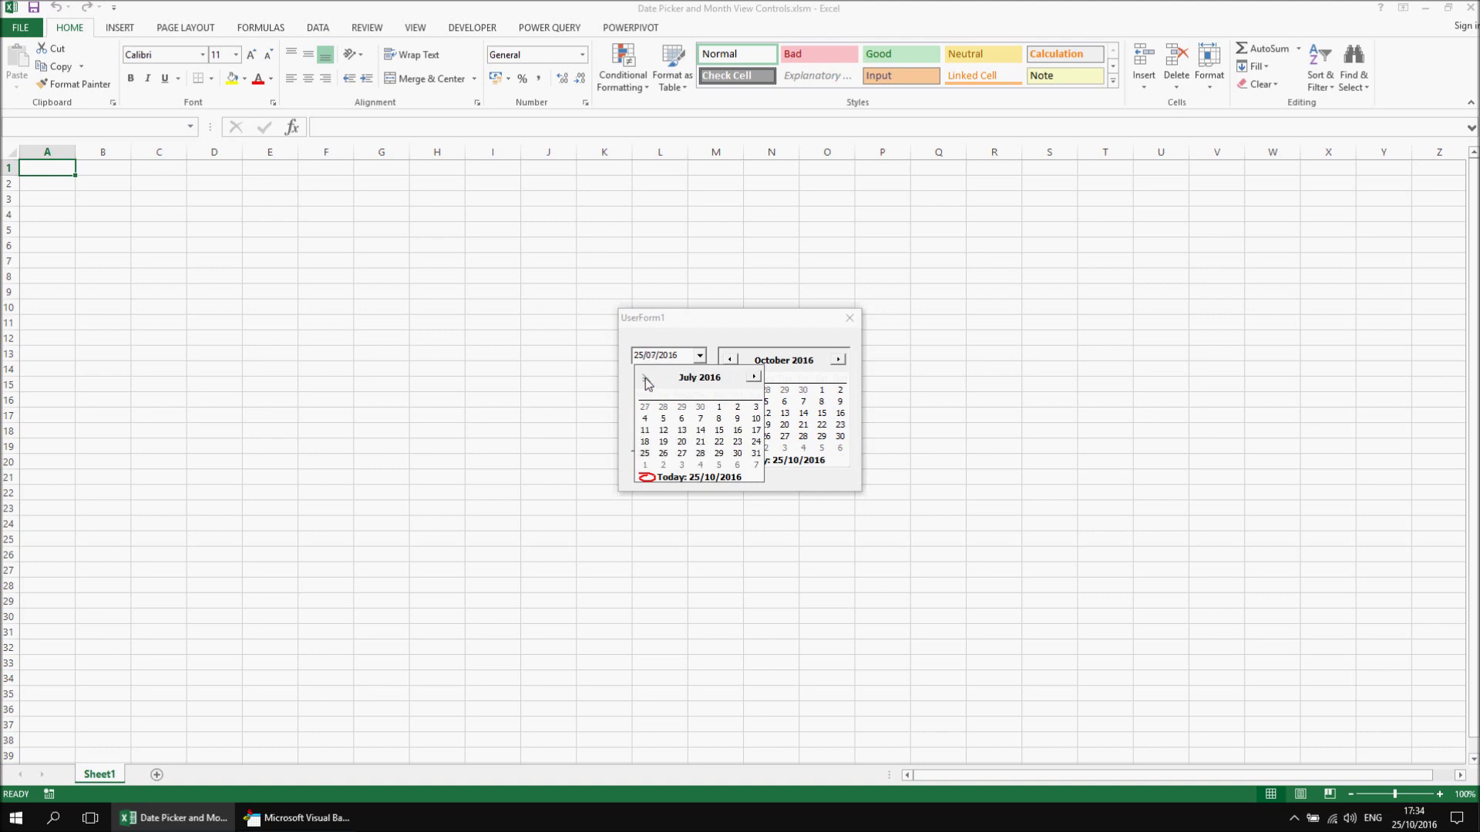
left_click(690, 379)
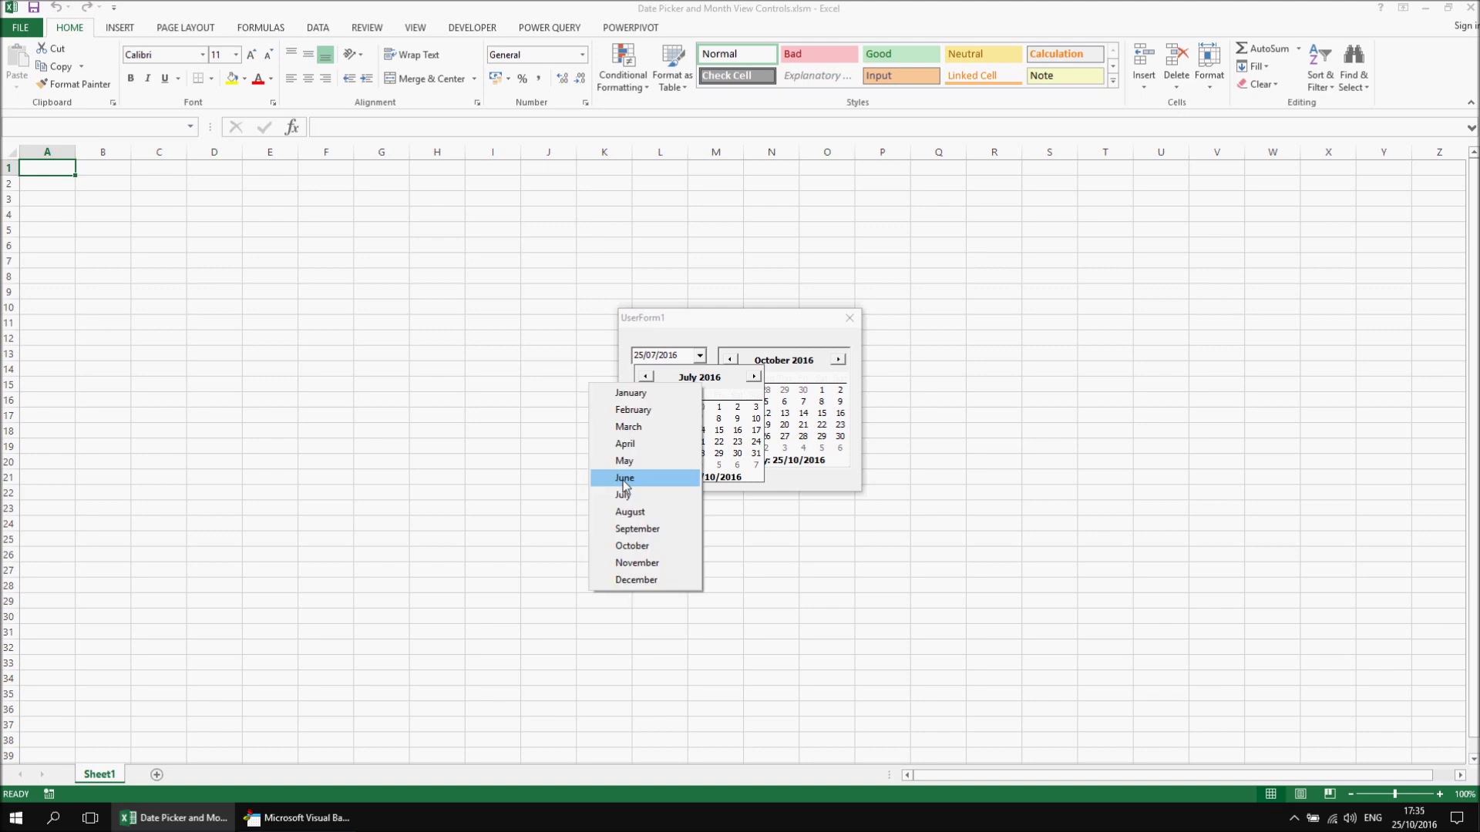
left_click(623, 495)
left_click(713, 377)
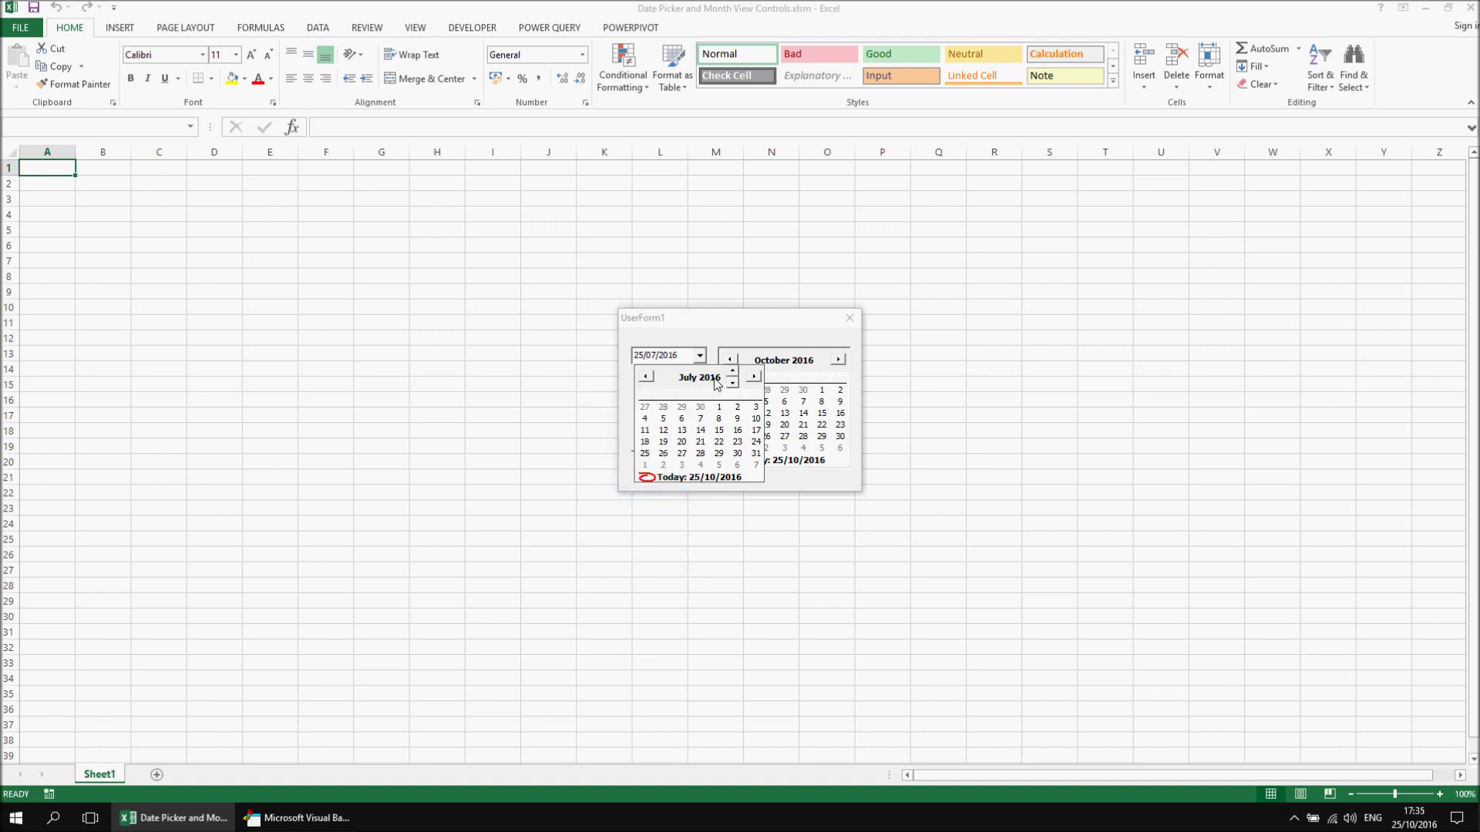
left_click(732, 371)
left_click(732, 371)
left_click(732, 371)
left_click(732, 370)
left_click(699, 430)
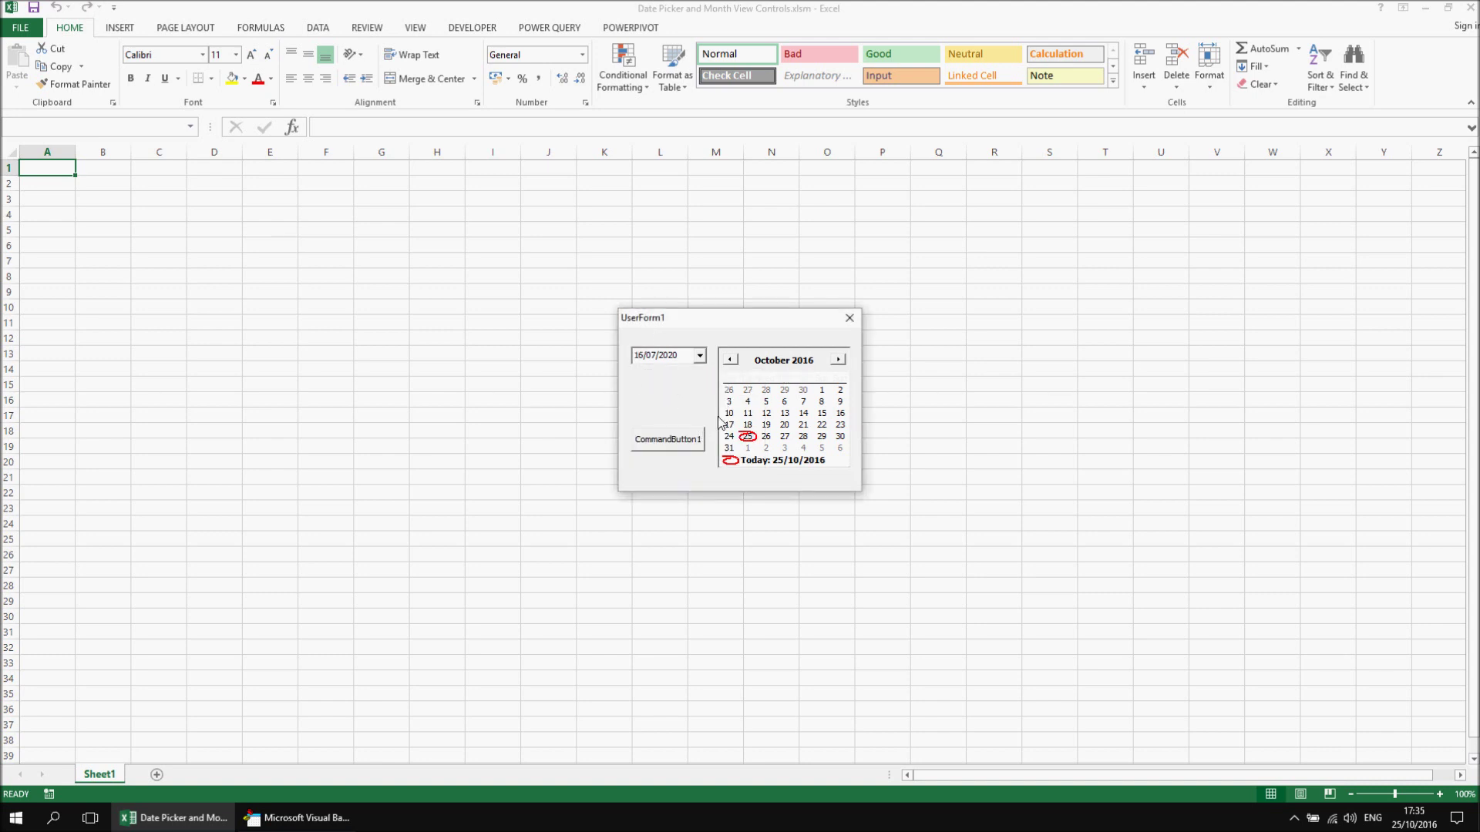
Step: Move the month calendar to March 2014 using its arrows, year spinner and month list
left_click(840, 360)
left_click(841, 359)
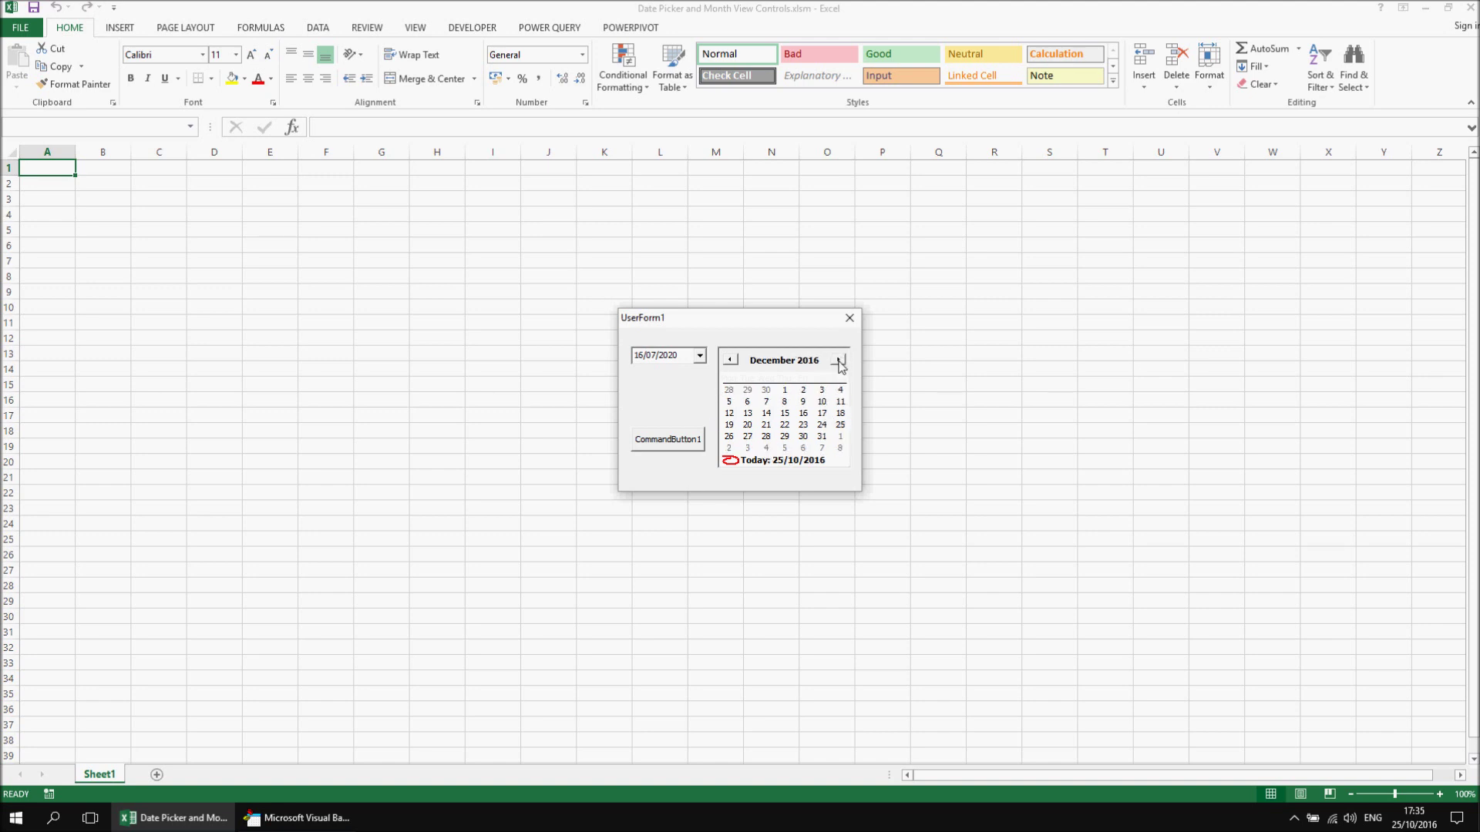
left_click(841, 359)
left_click(841, 360)
left_click(809, 360)
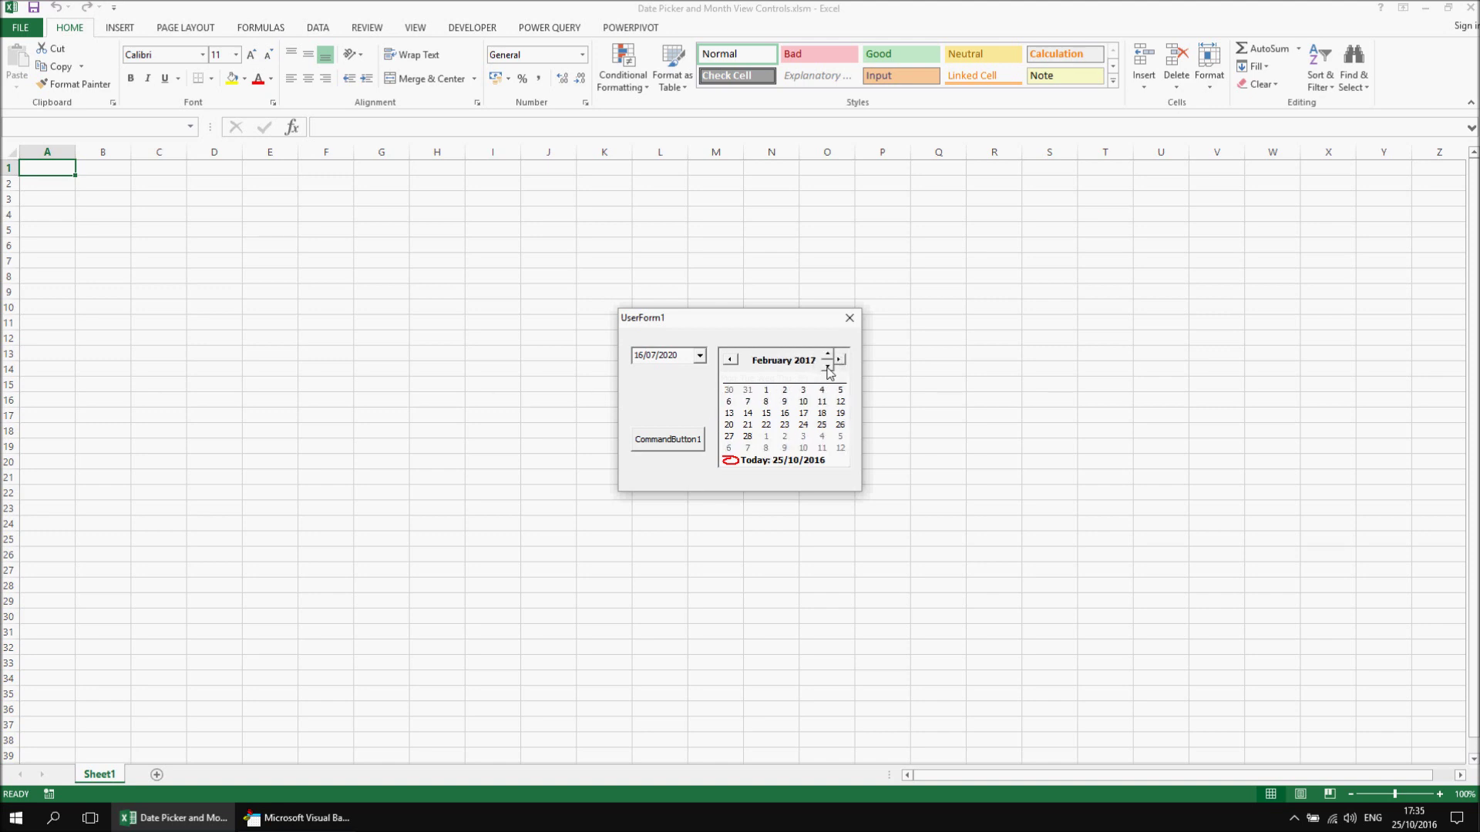
left_click(828, 366)
left_click(827, 367)
left_click(827, 367)
left_click(777, 368)
left_click(768, 366)
left_click(729, 409)
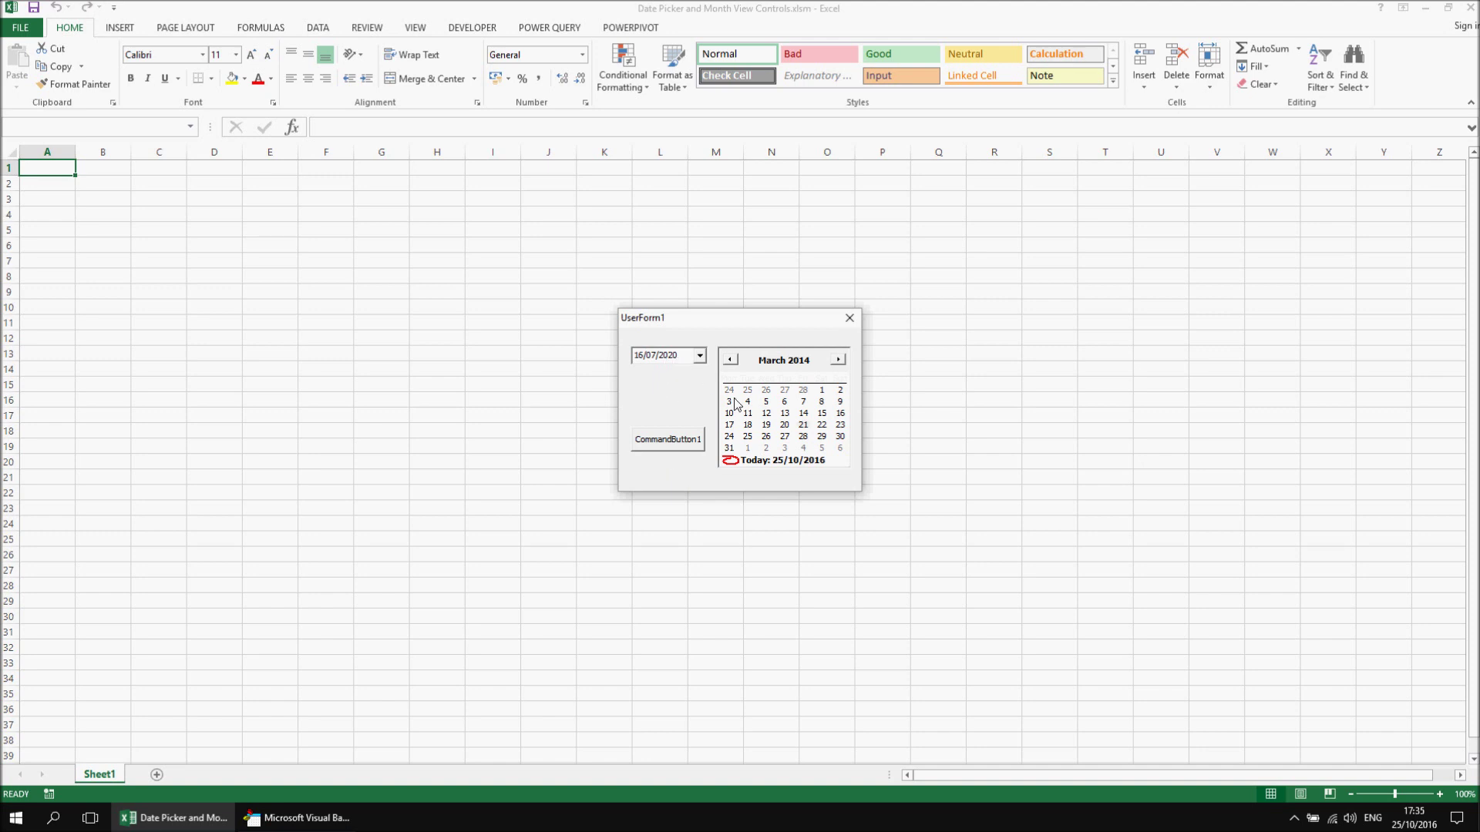
Step: Show the message box with 16/07/2020 and 21/03/2014, and drag it aside to the left
left_click(661, 449)
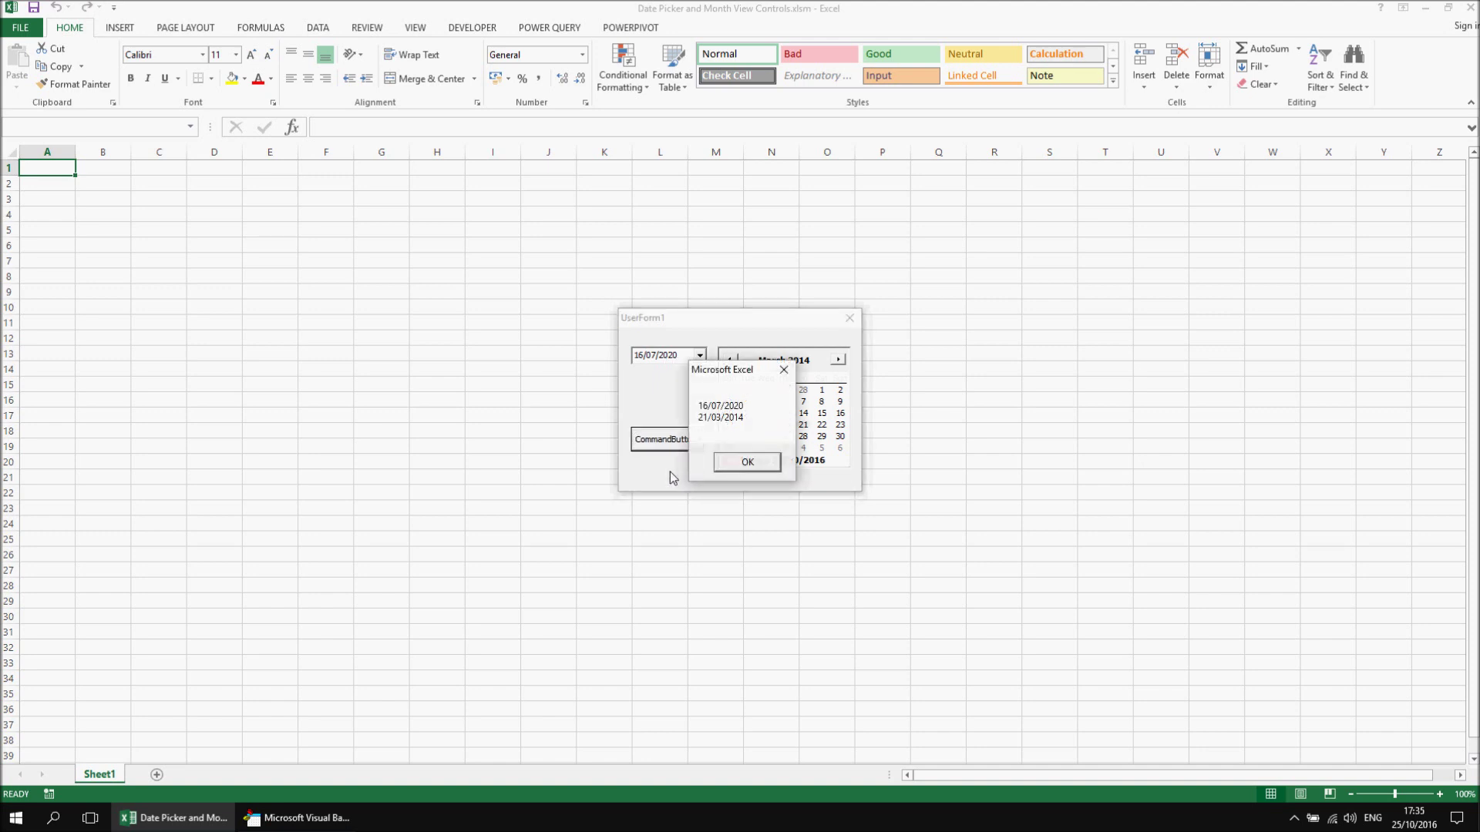
left_click_drag(732, 380, 541, 358)
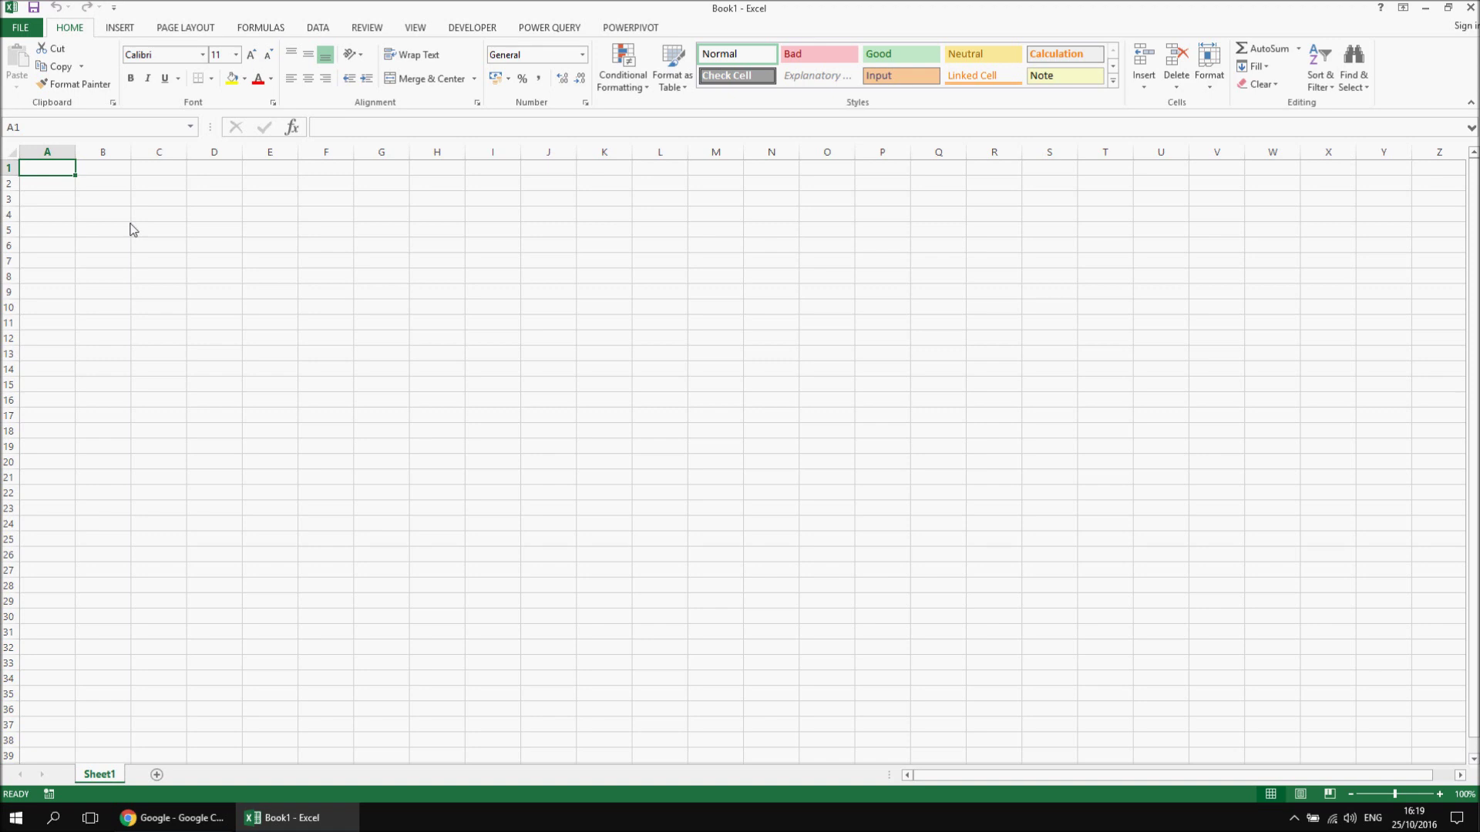
Step: From the Developer tab's Visual Basic editor, insert a UserForm into VBAProject (Book1)
left_click(466, 30)
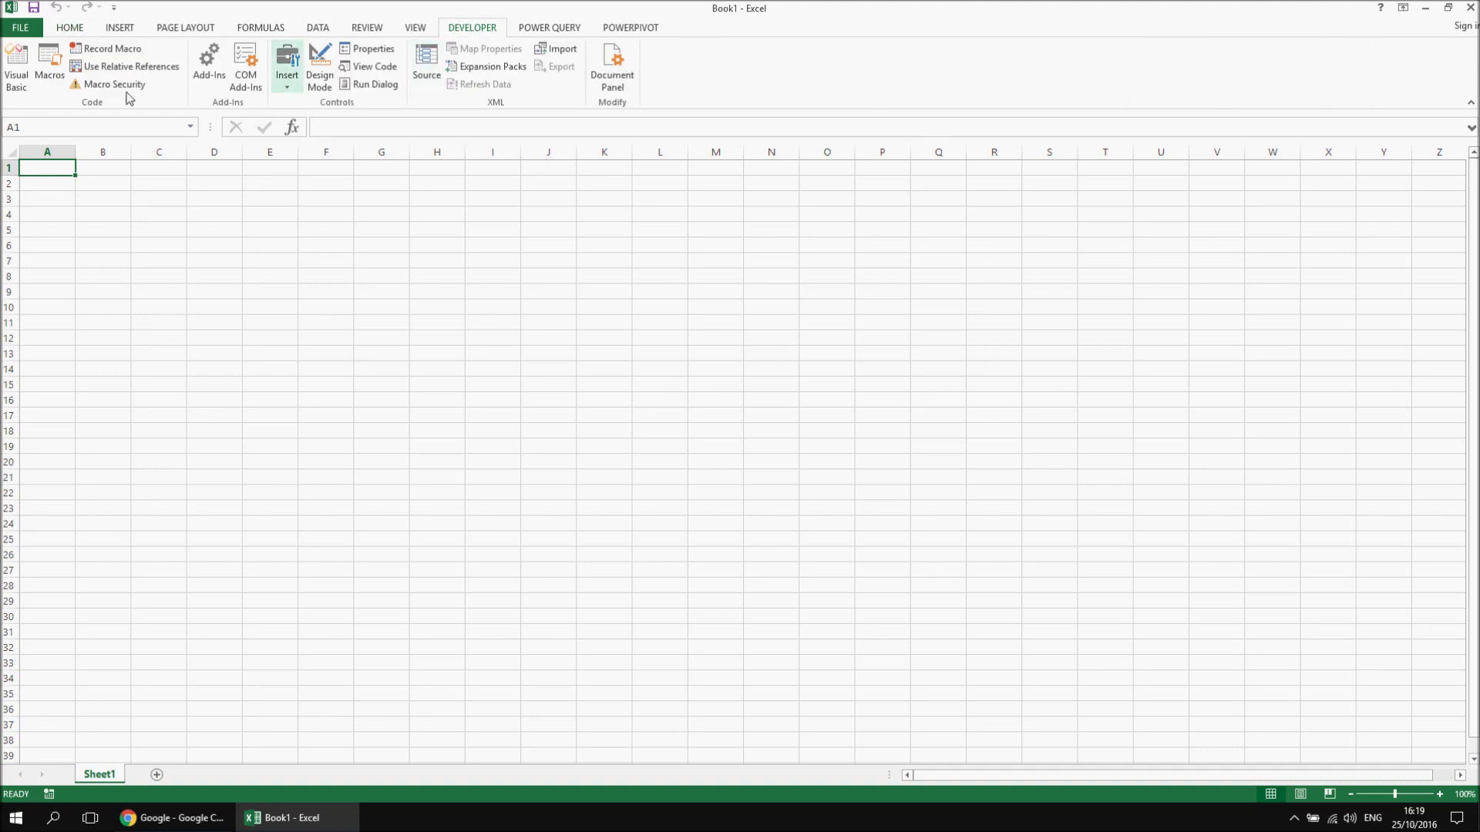
left_click(16, 68)
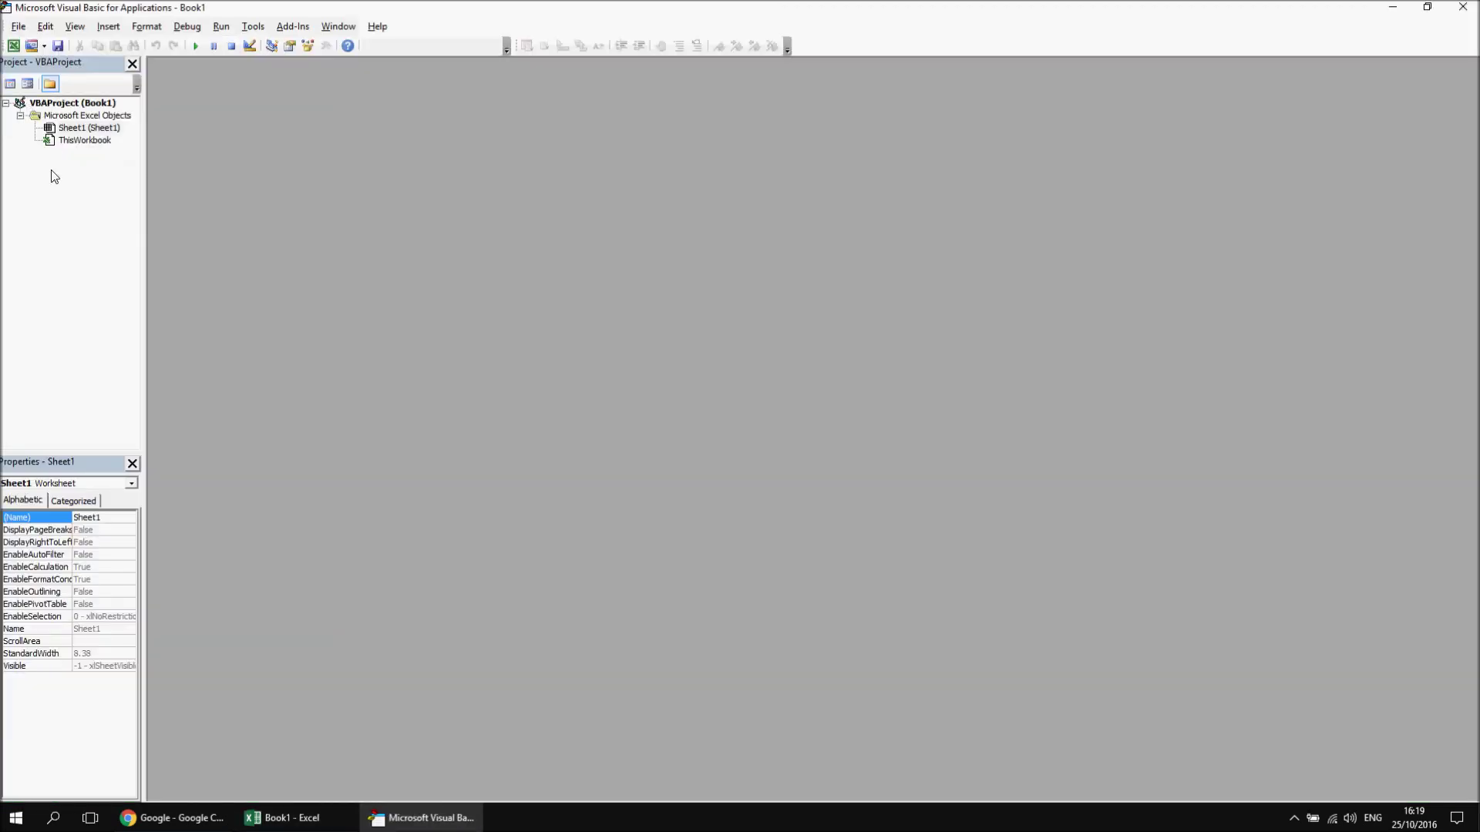
left_click(55, 106)
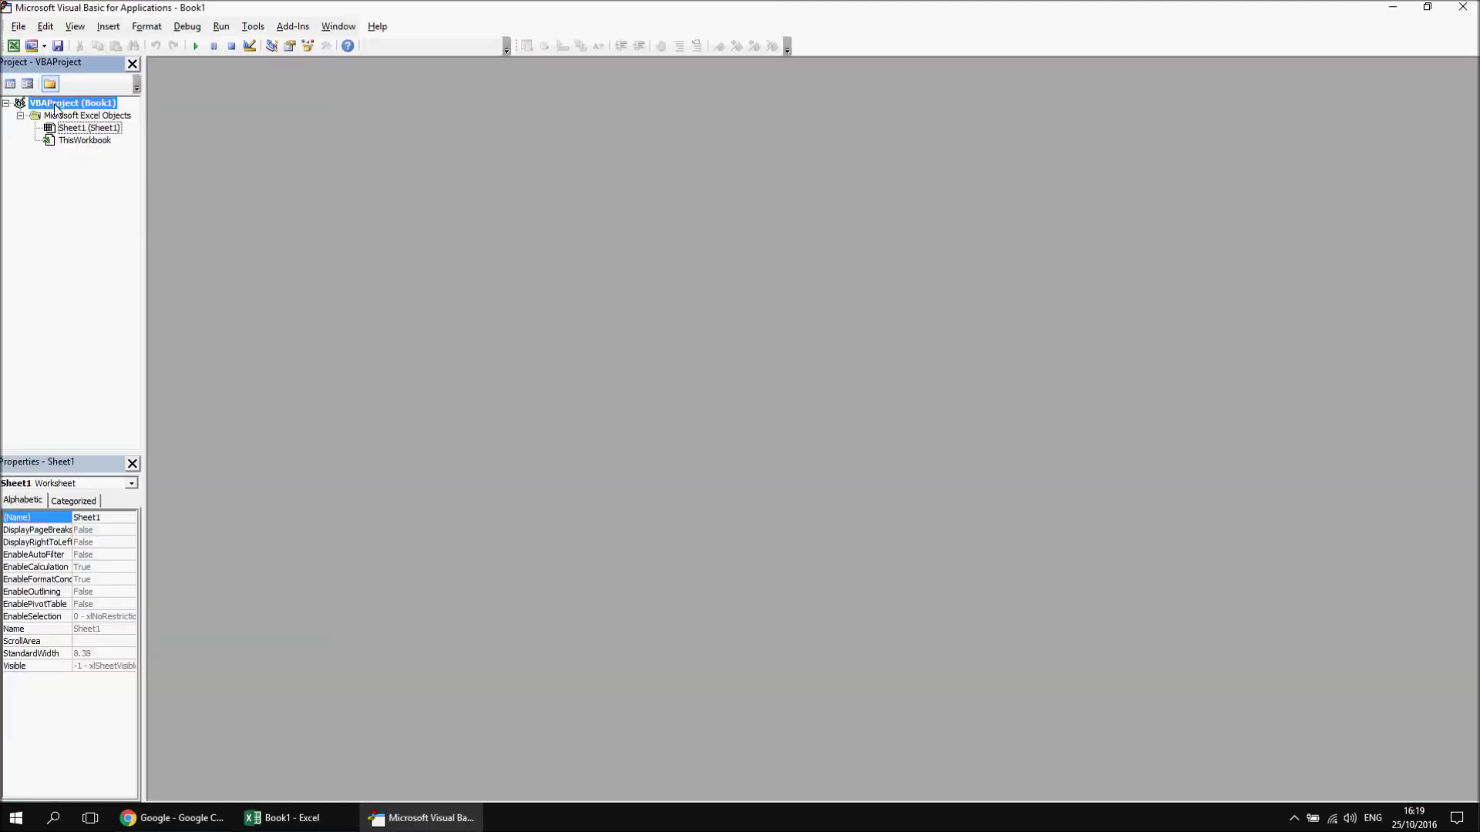
right_click(55, 109)
mouse_move(121, 171)
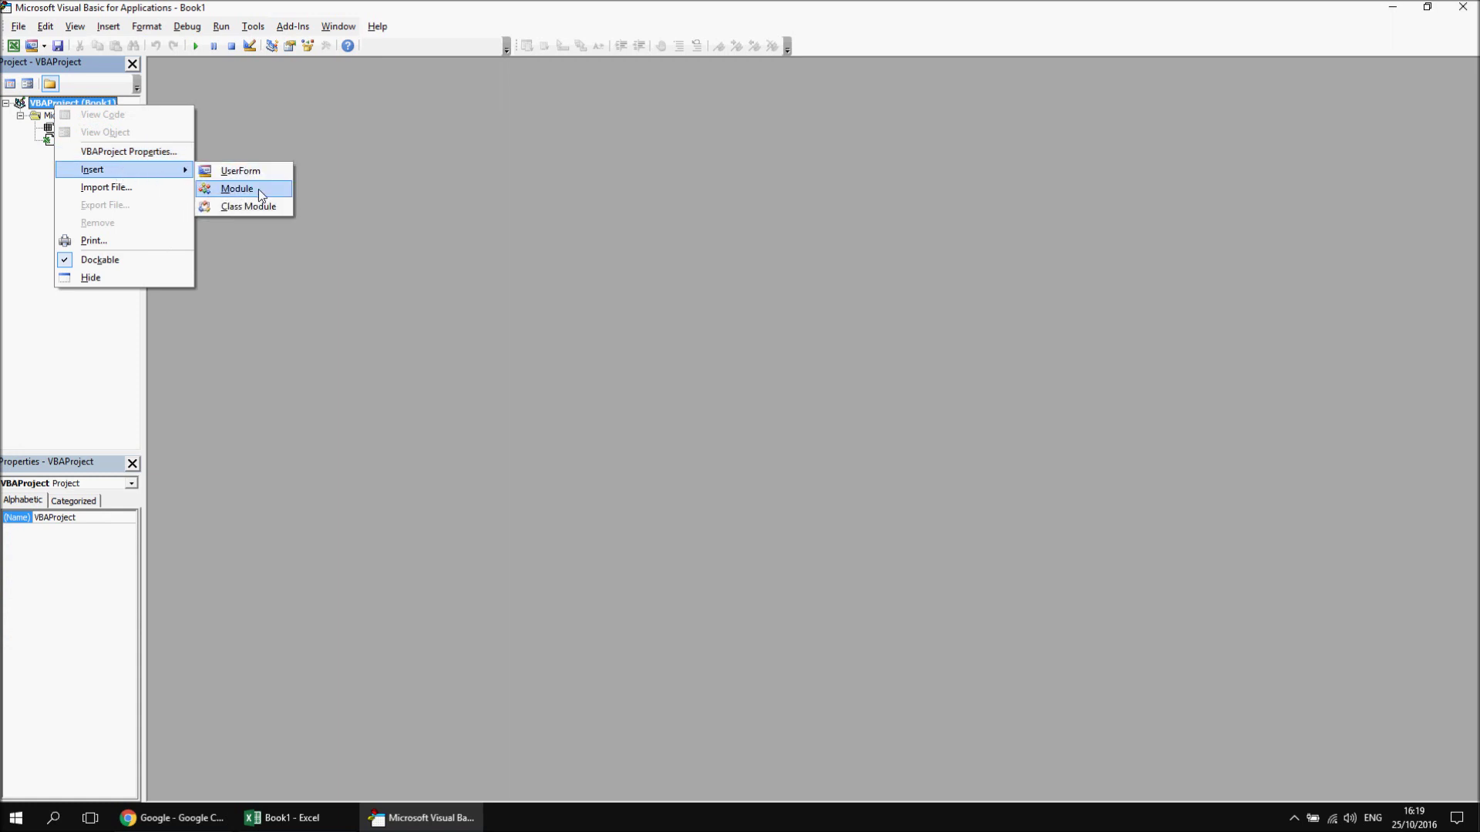
left_click(254, 173)
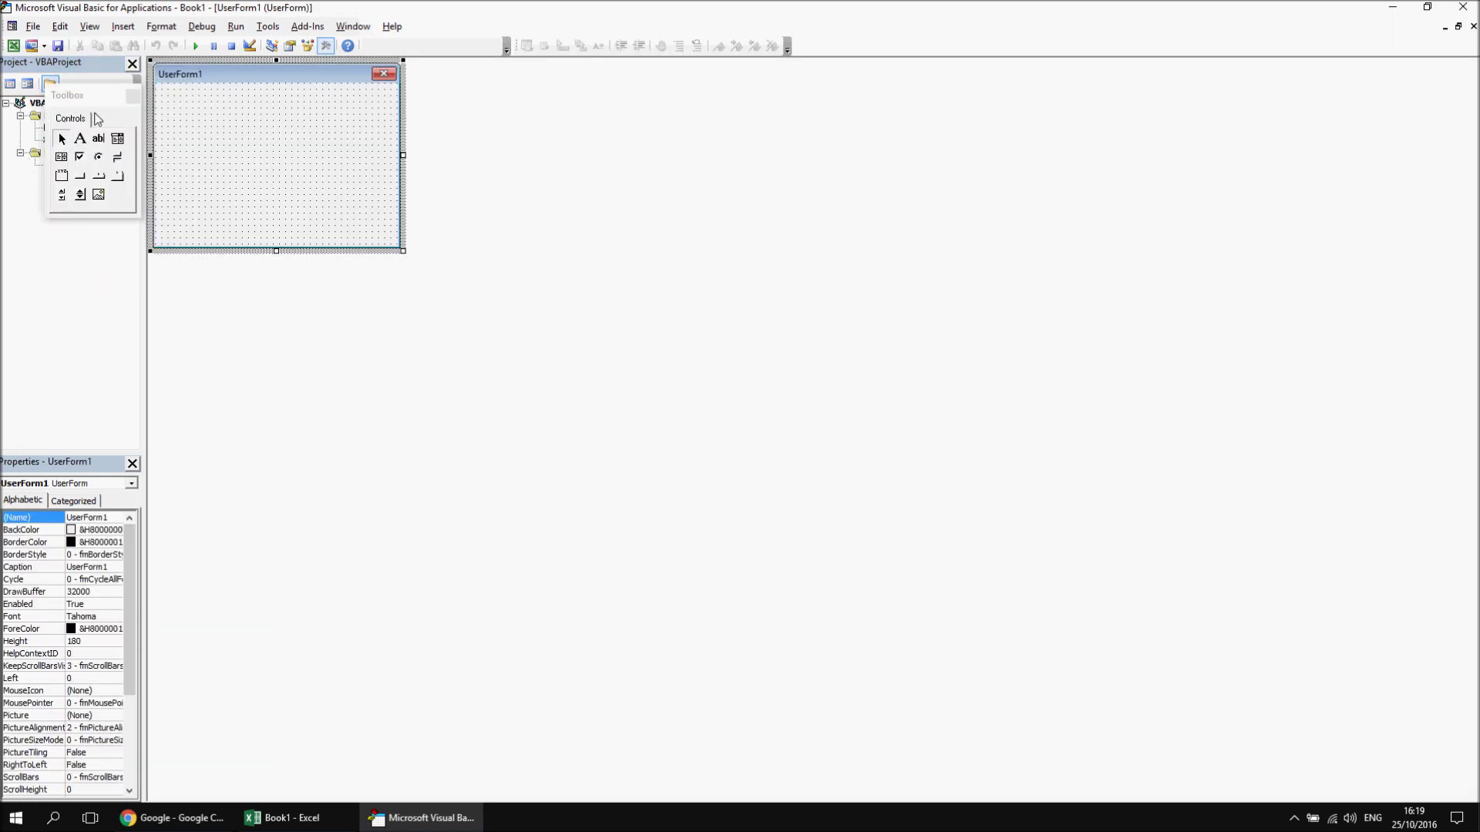
Step: Bring the controls Toolbox back and right-click it to add more controls
left_click(327, 46)
left_click(326, 47)
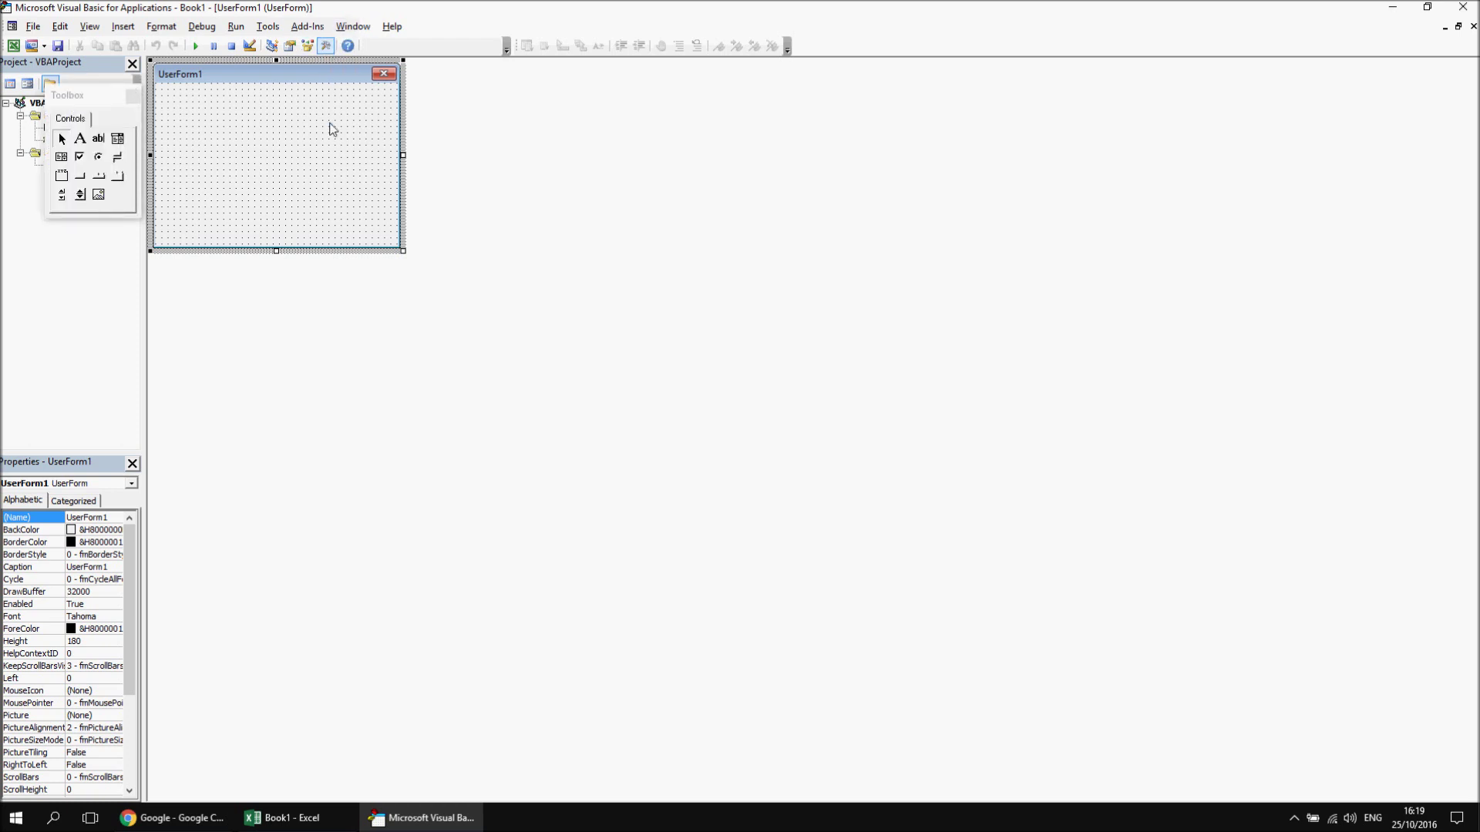
right_click(121, 202)
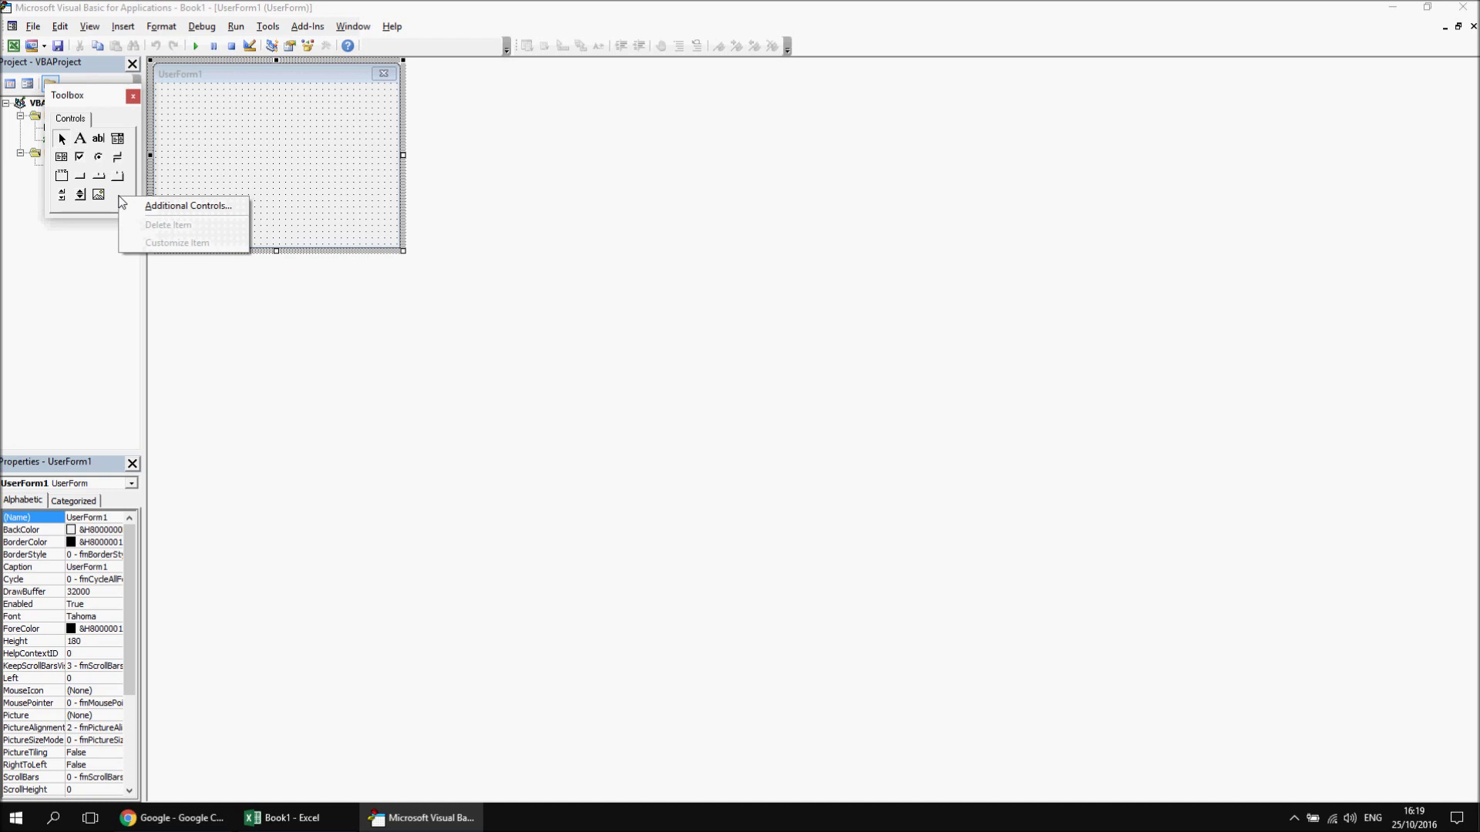
left_click(178, 206)
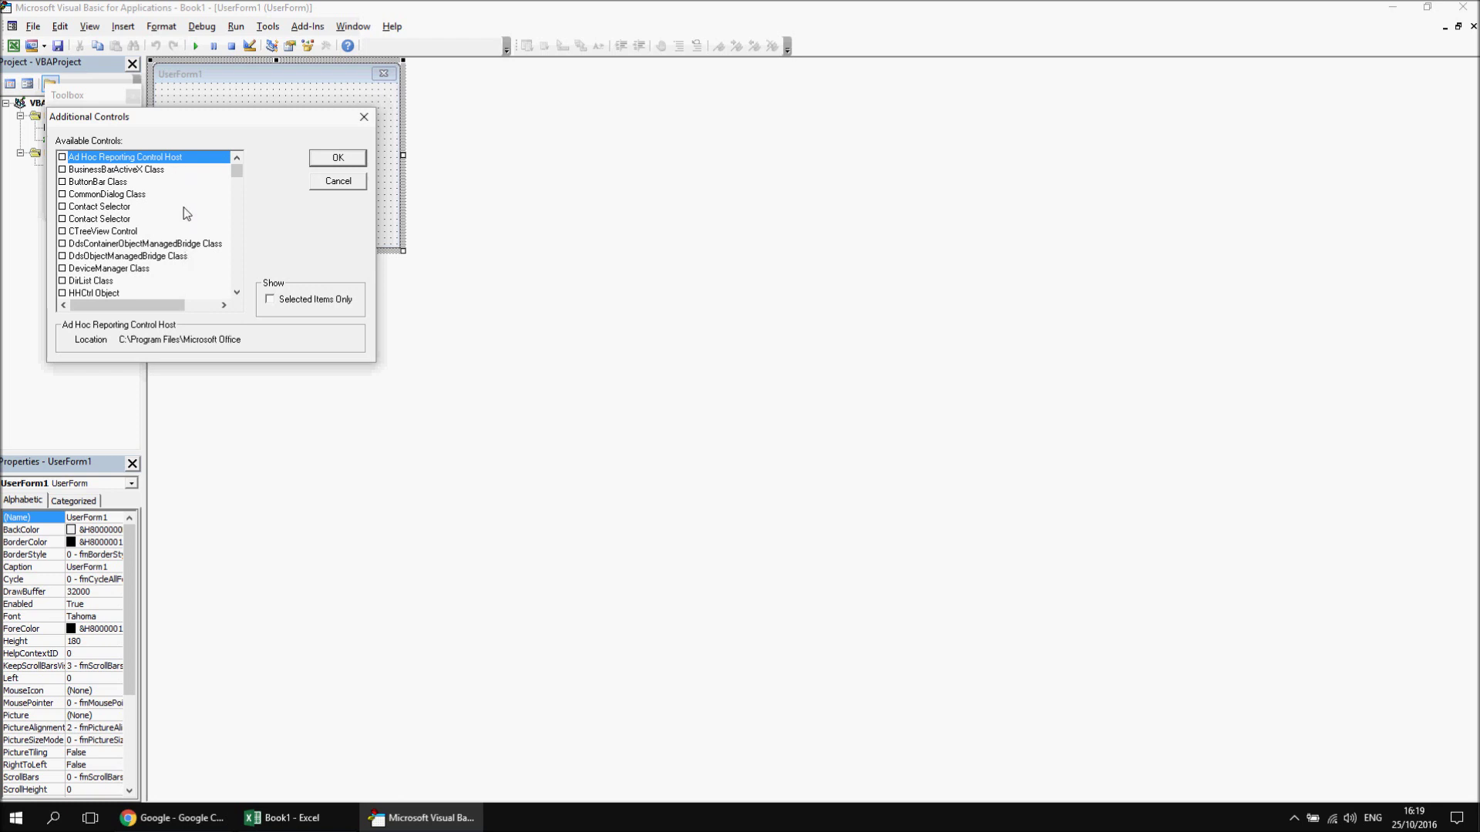
left_click_drag(237, 172, 239, 184)
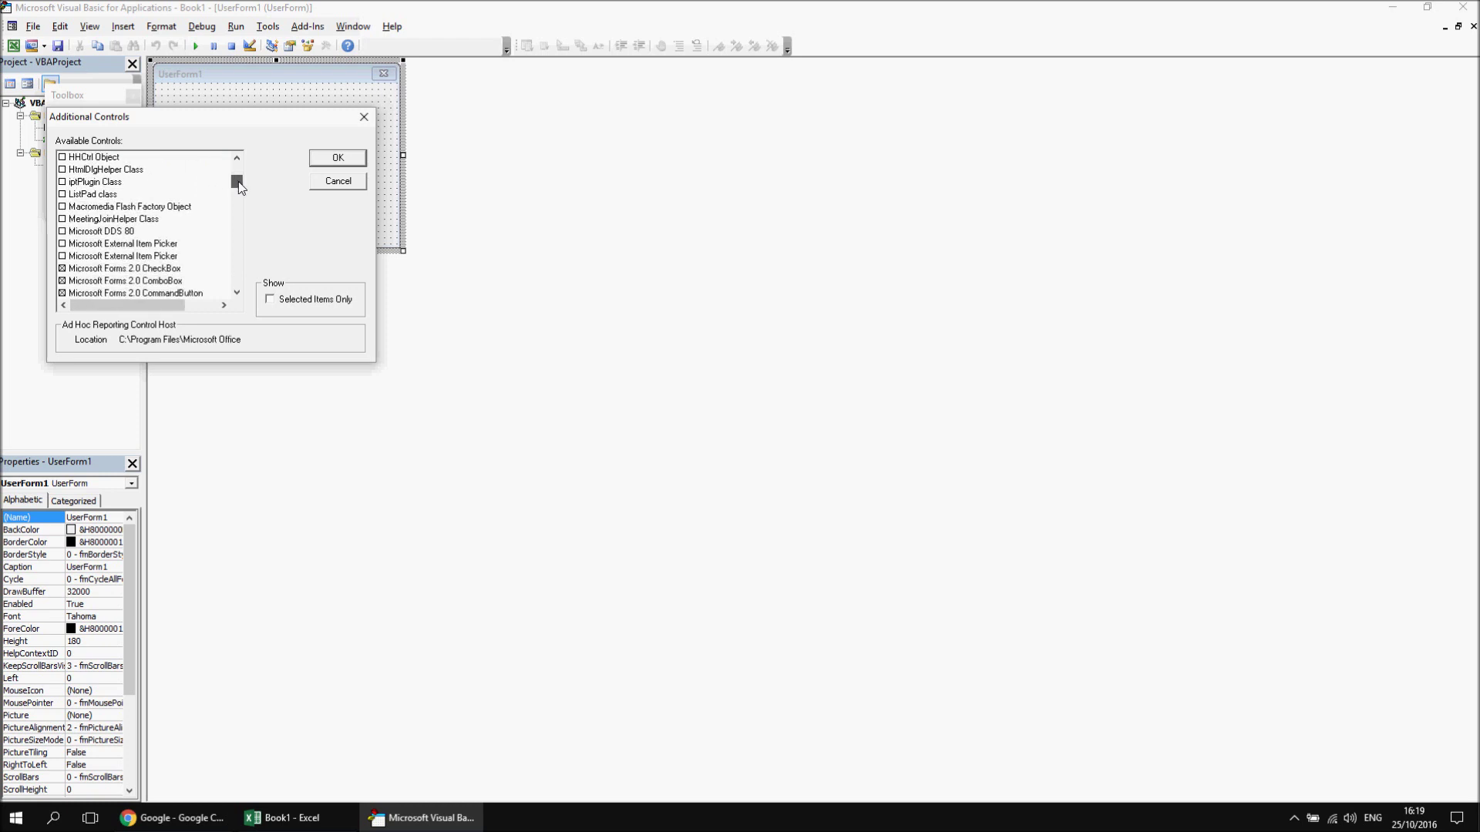
mouse_move(240, 187)
left_mouse_down()
mouse_move(240, 207)
mouse_move(240, 181)
left_mouse_up()
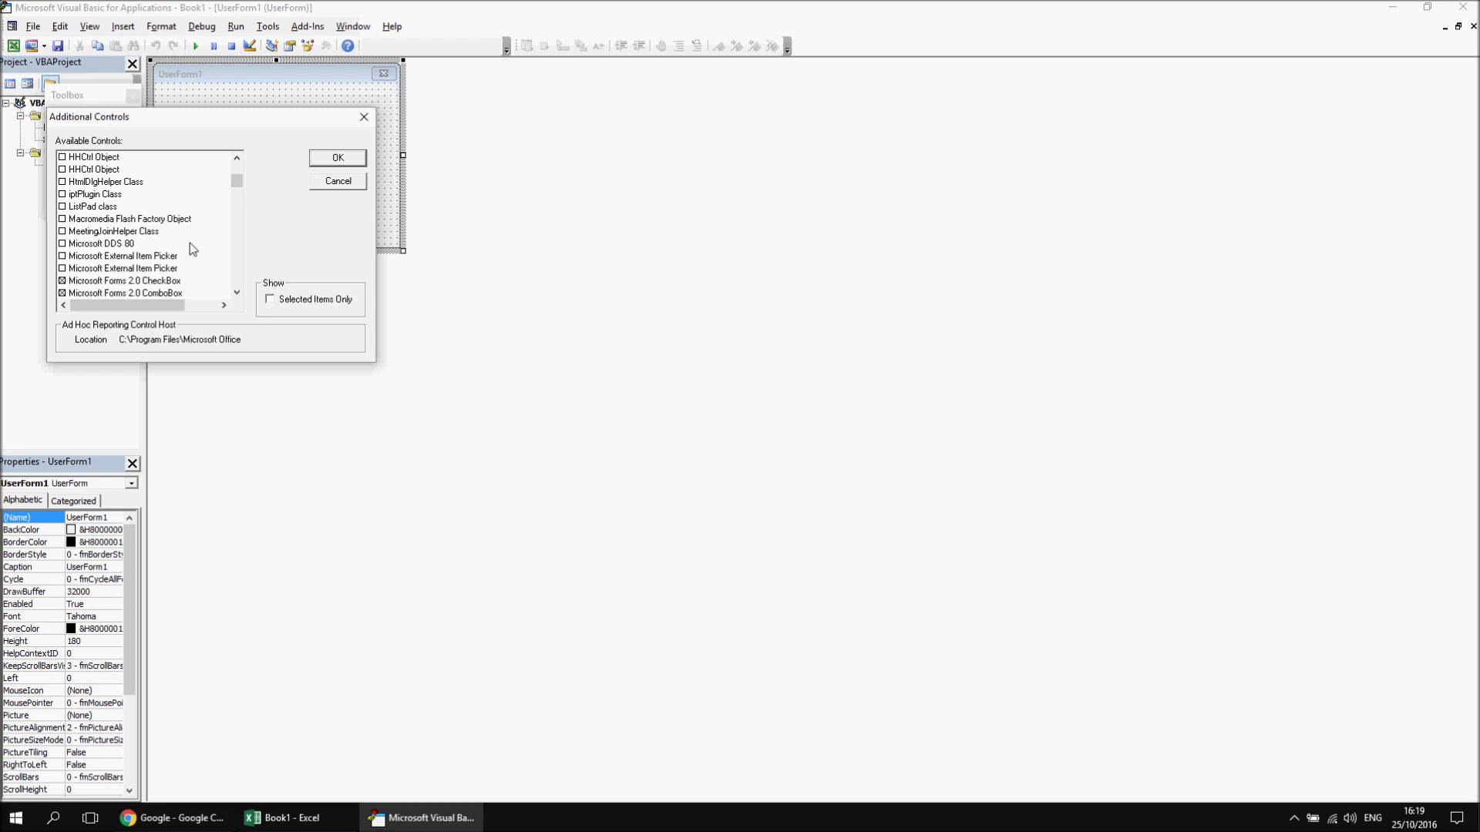
left_click(336, 182)
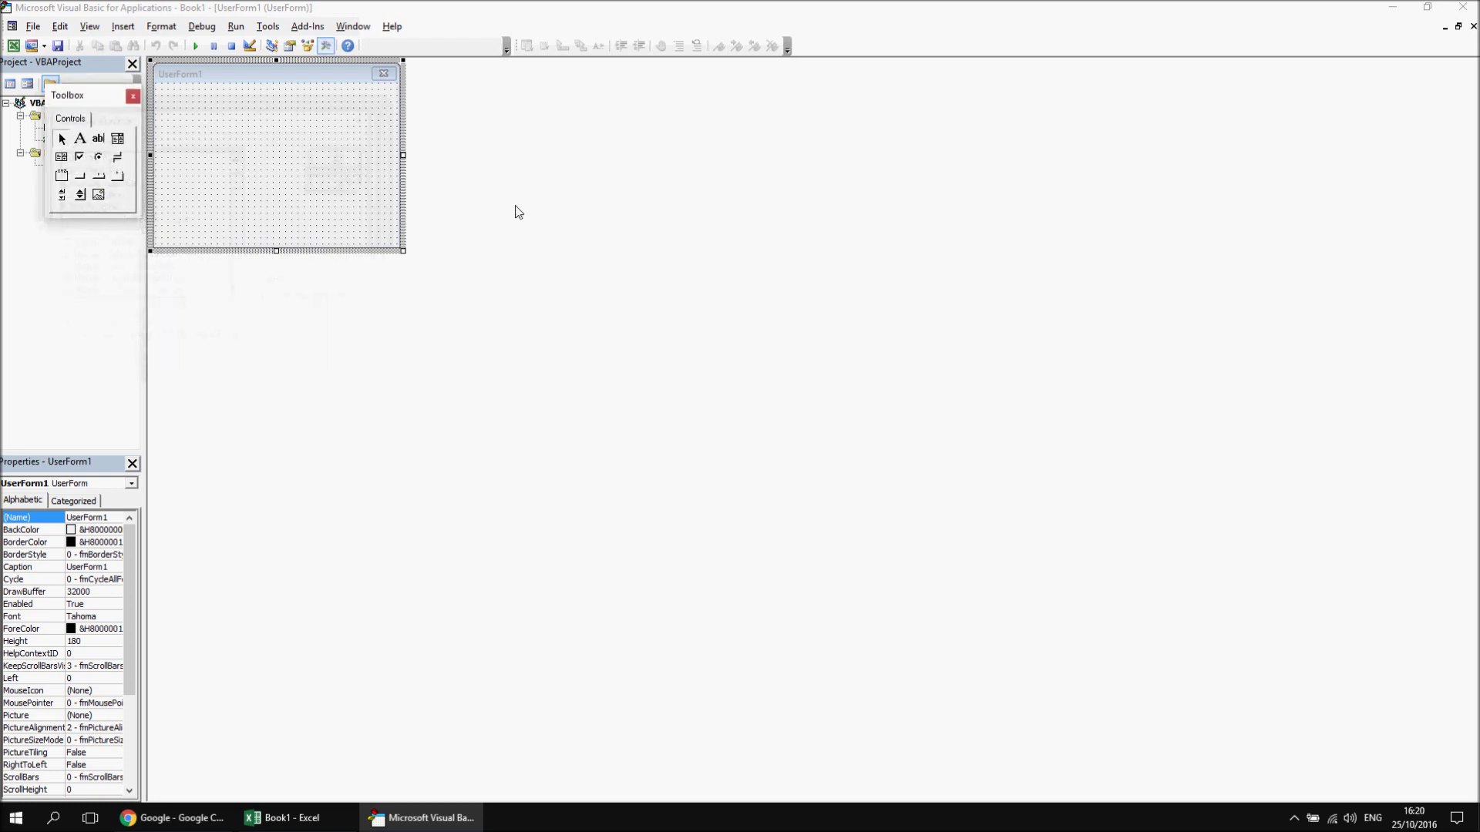
left_click(476, 301)
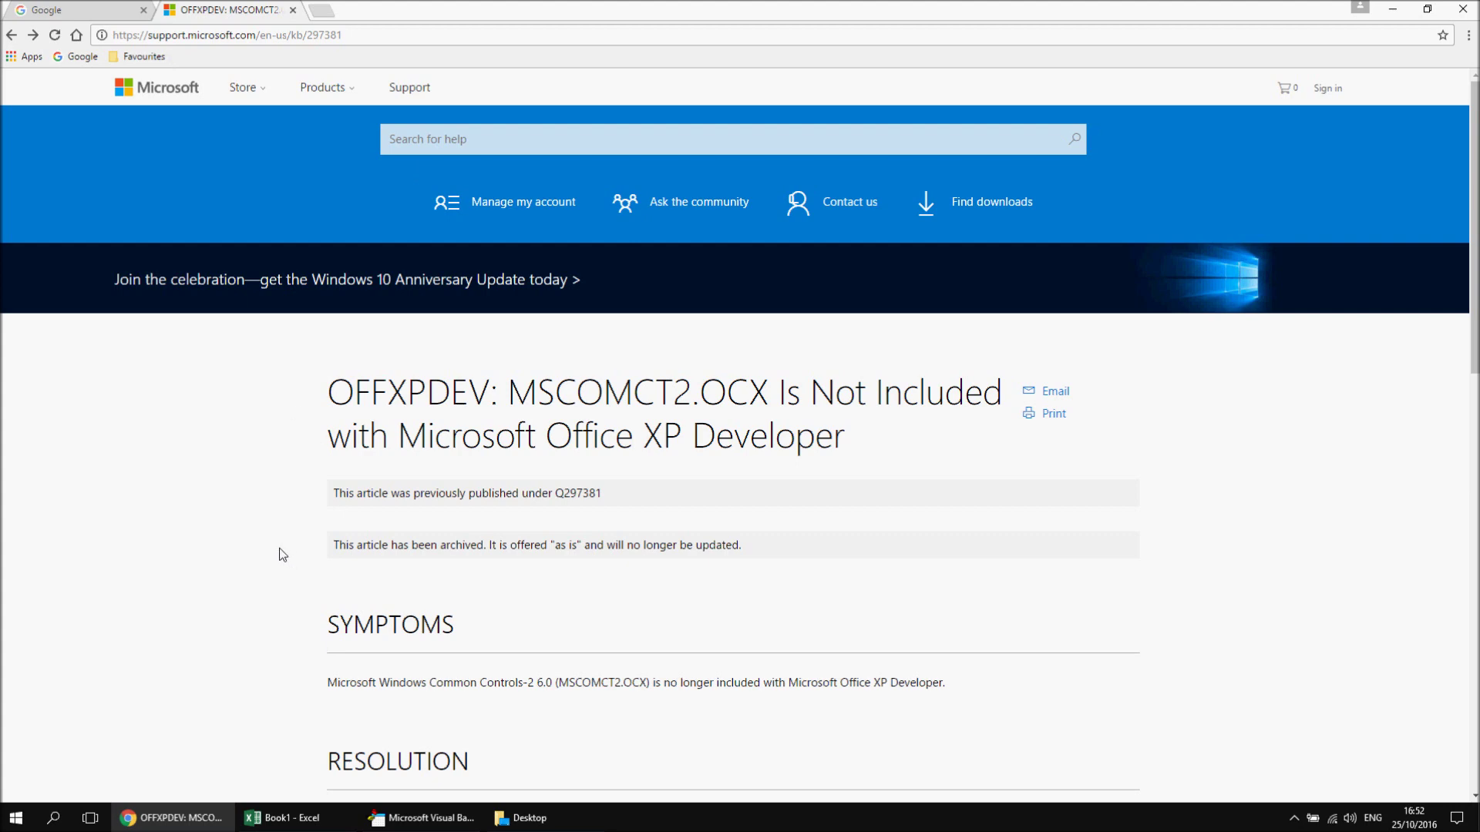
Step: Follow the article's MSCOMCT2.CAB link under Resolution, then return to the Google tab
scroll(281, 551, "down", 3)
scroll(250, 537, "down", 2)
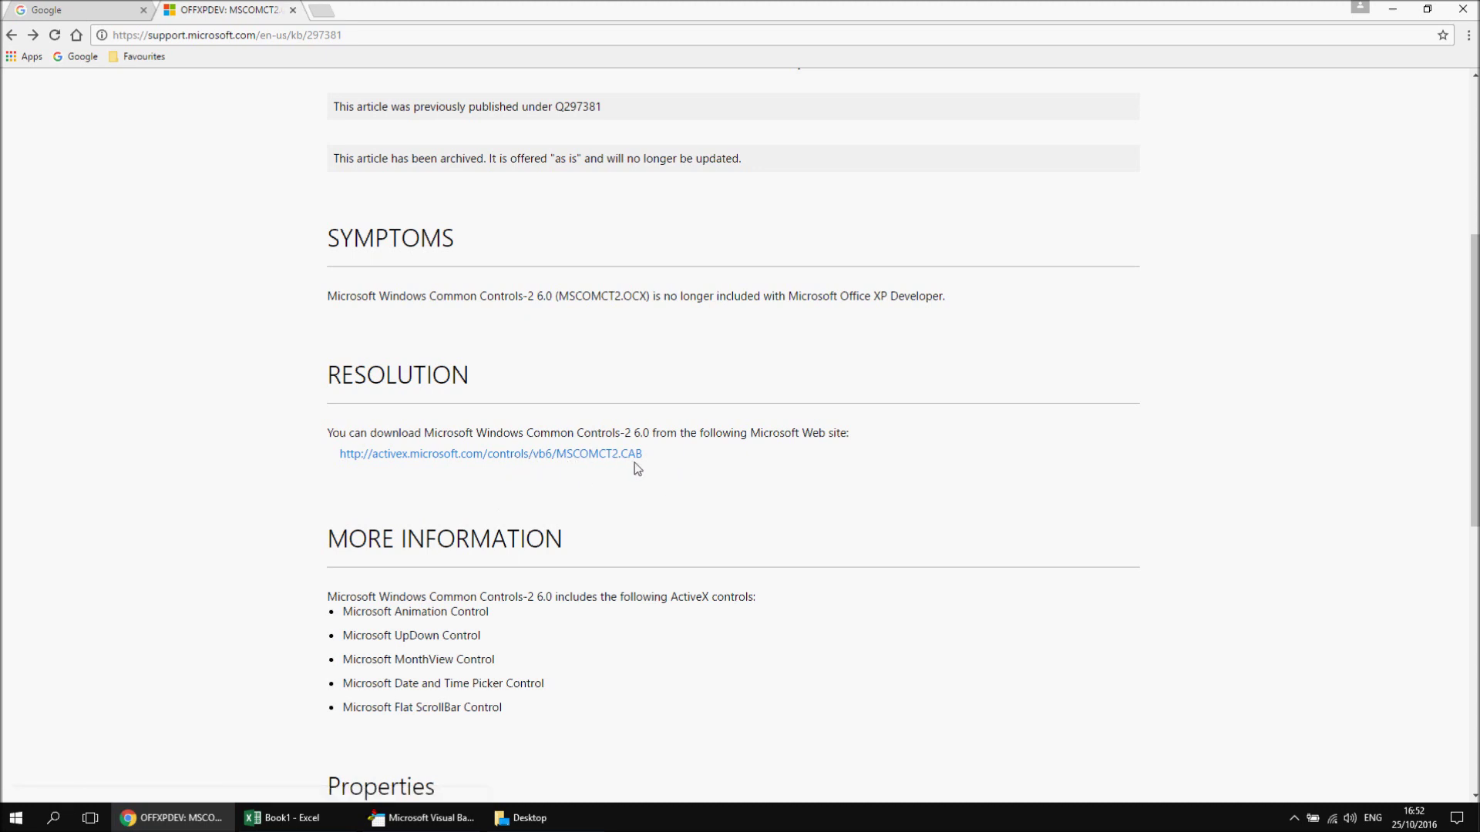
left_click(515, 456)
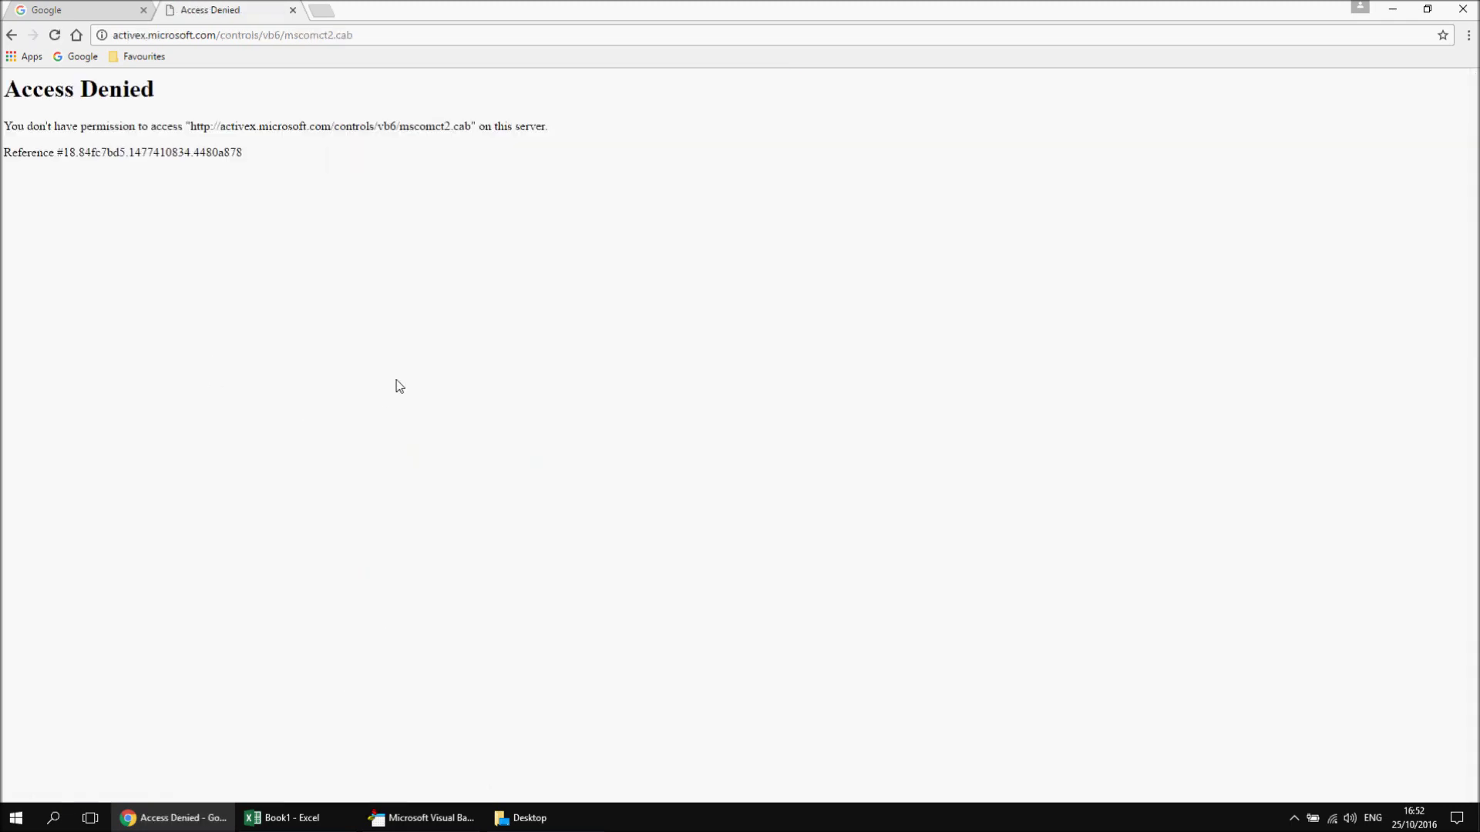
left_click(47, 10)
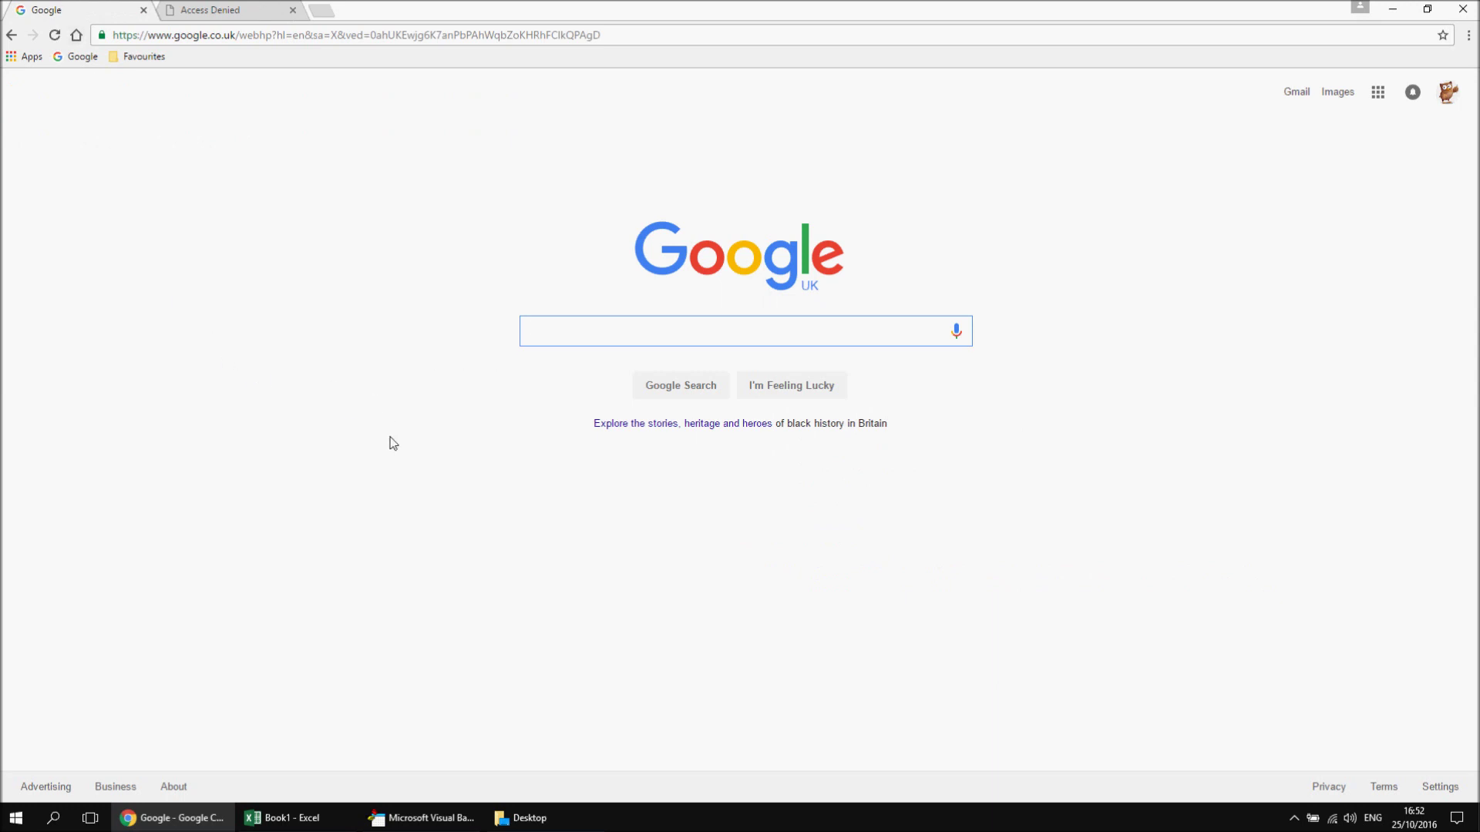
Step: Search Google for mscomct2.ocx, then open the Desktop folder in File Explorer
type("mscom")
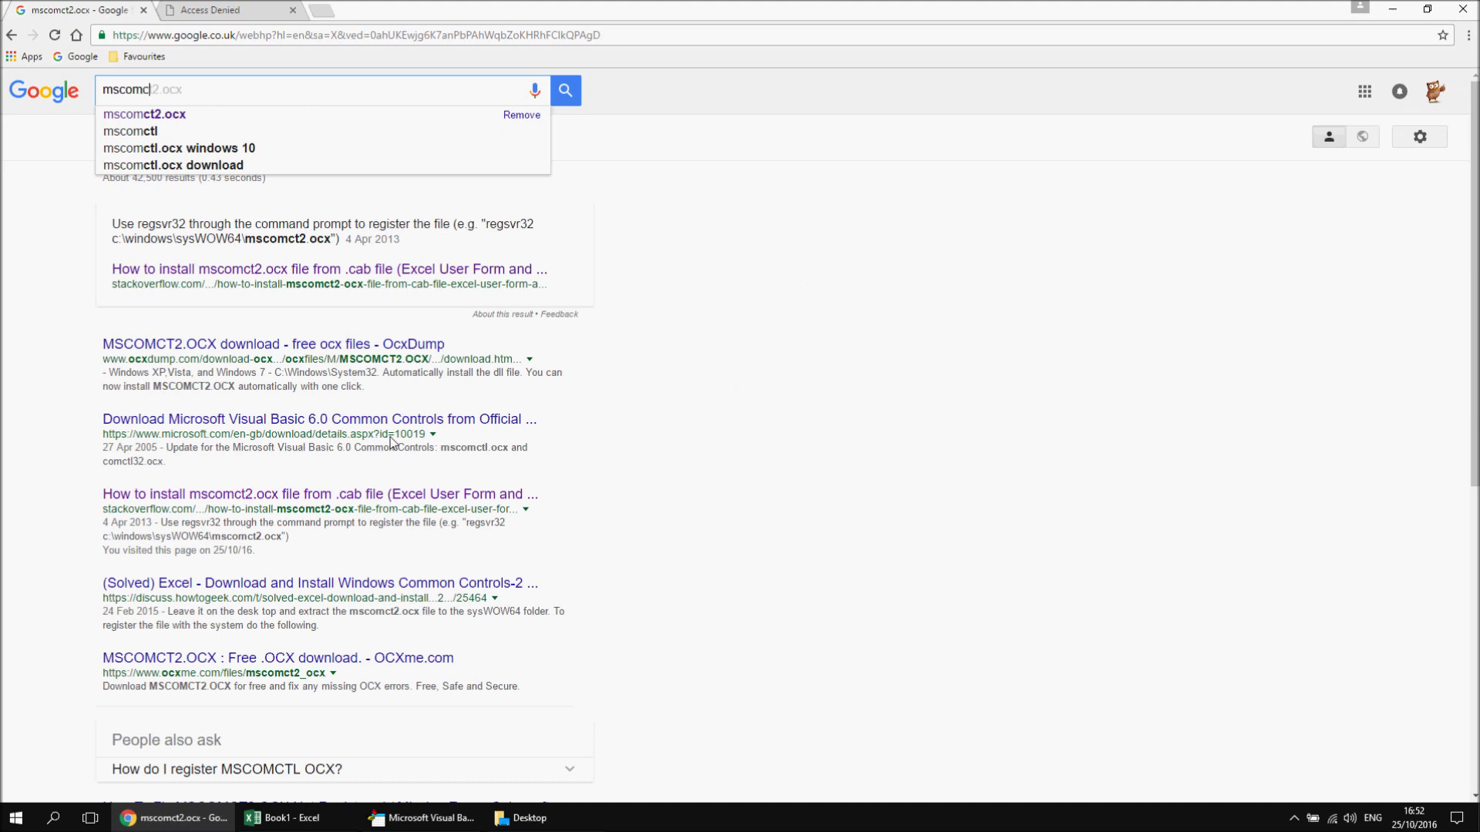
type("c")
key("Down")
key("Return")
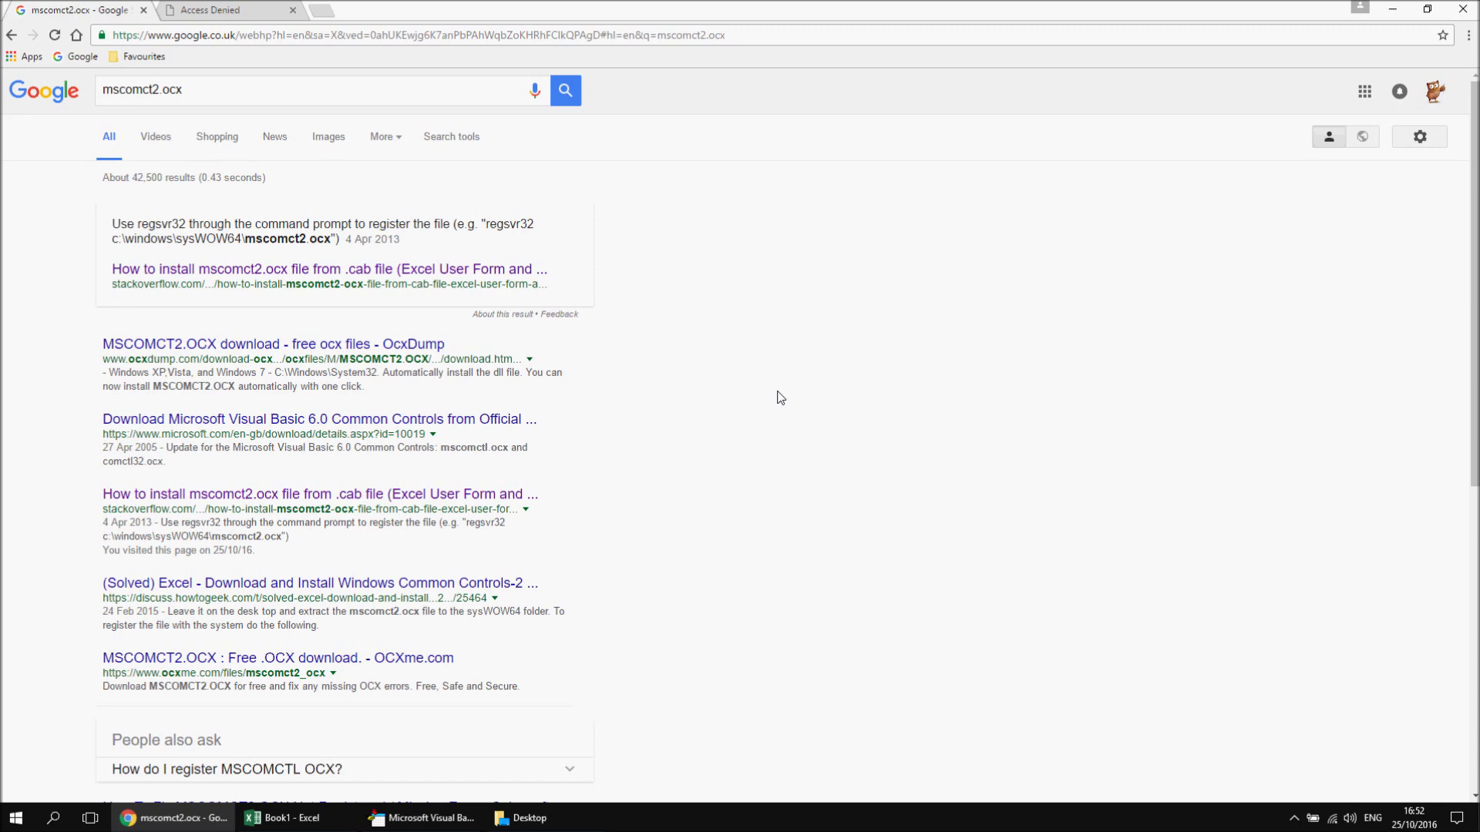
left_click(524, 817)
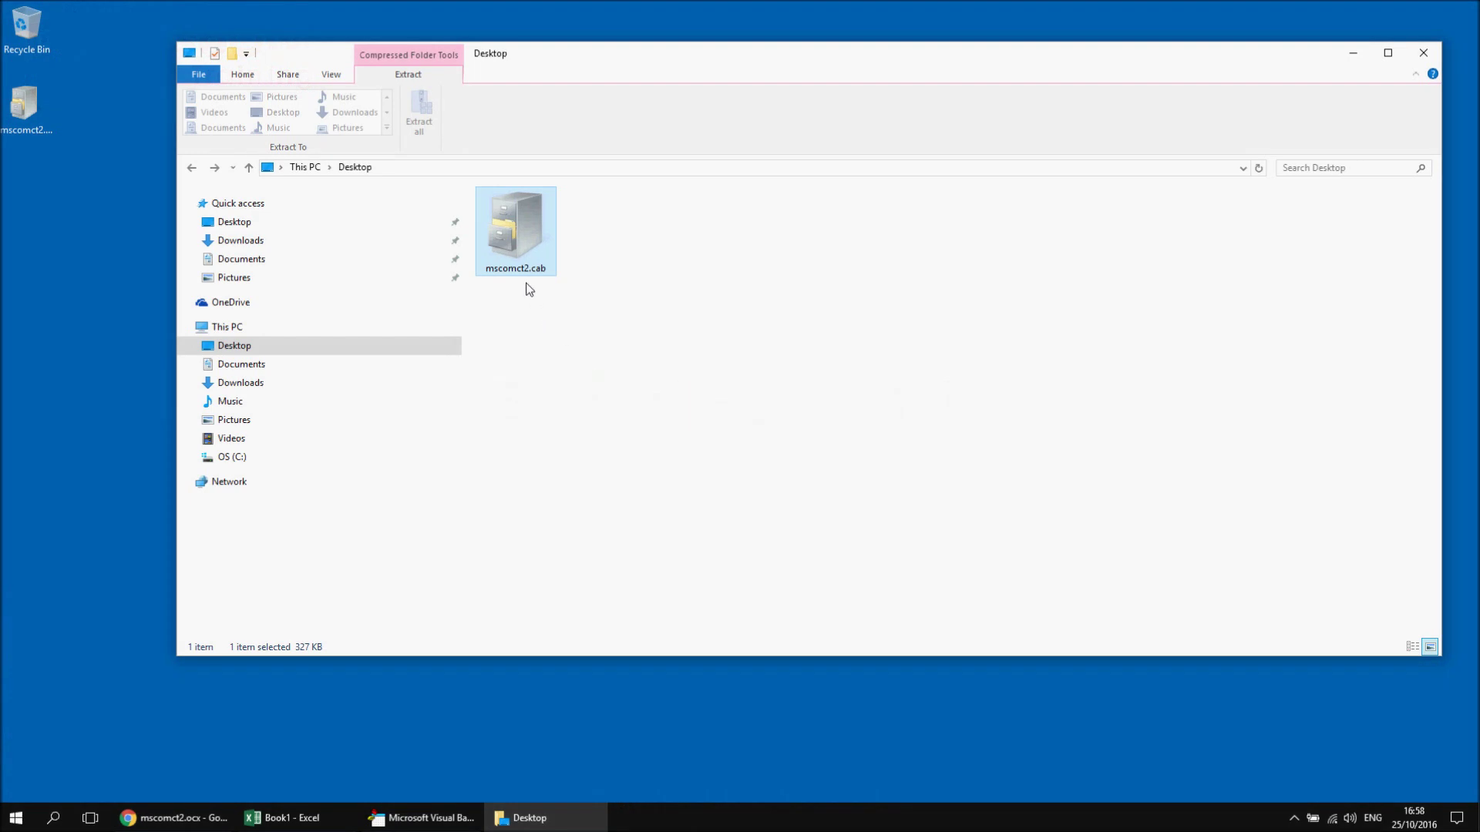
Step: Extract mscomct2.ocx from mscomct2.cab to the Desktop and return to the Desktop folder
double_click(515, 220)
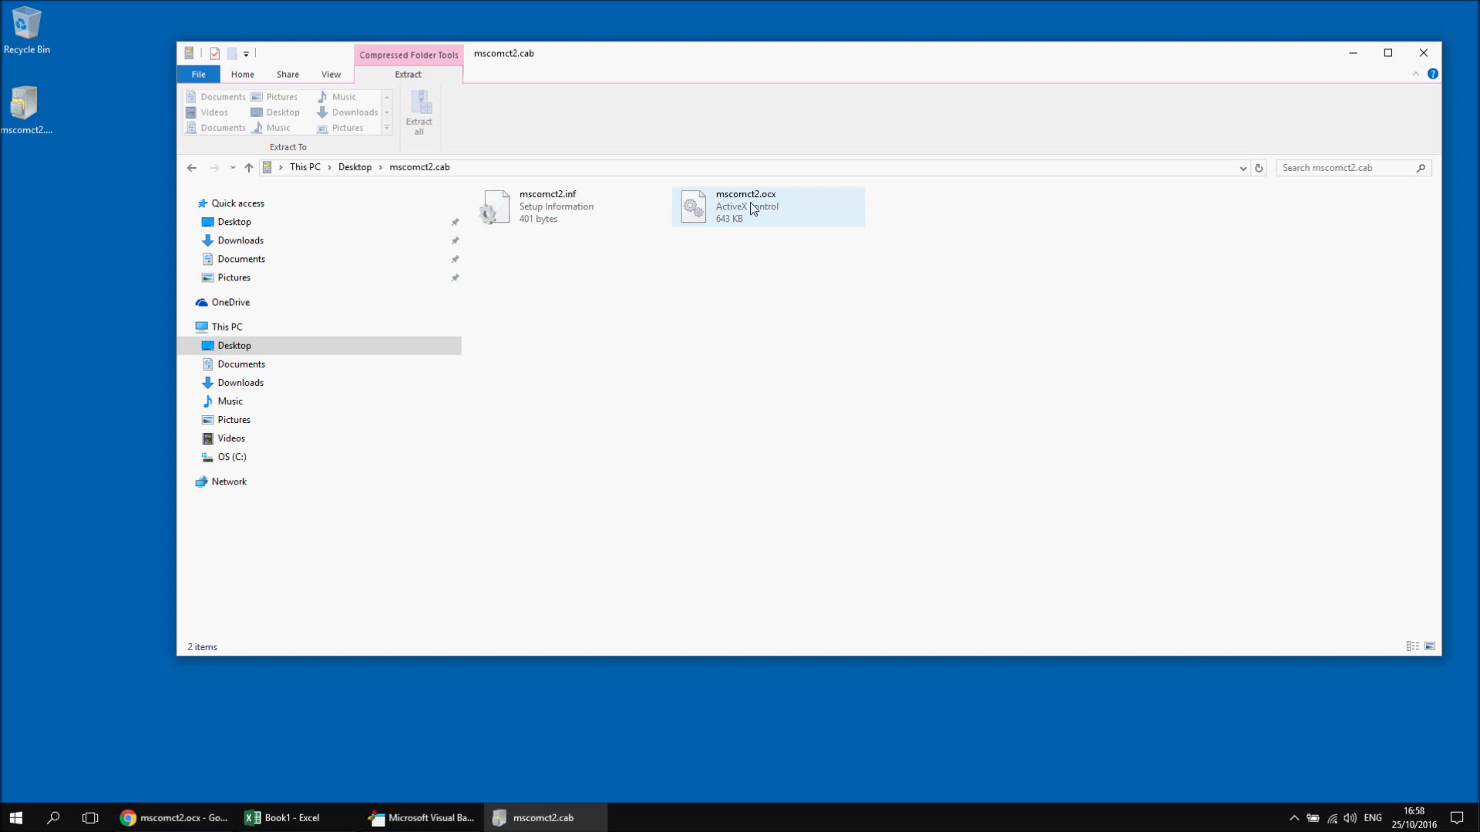
right_click(726, 205)
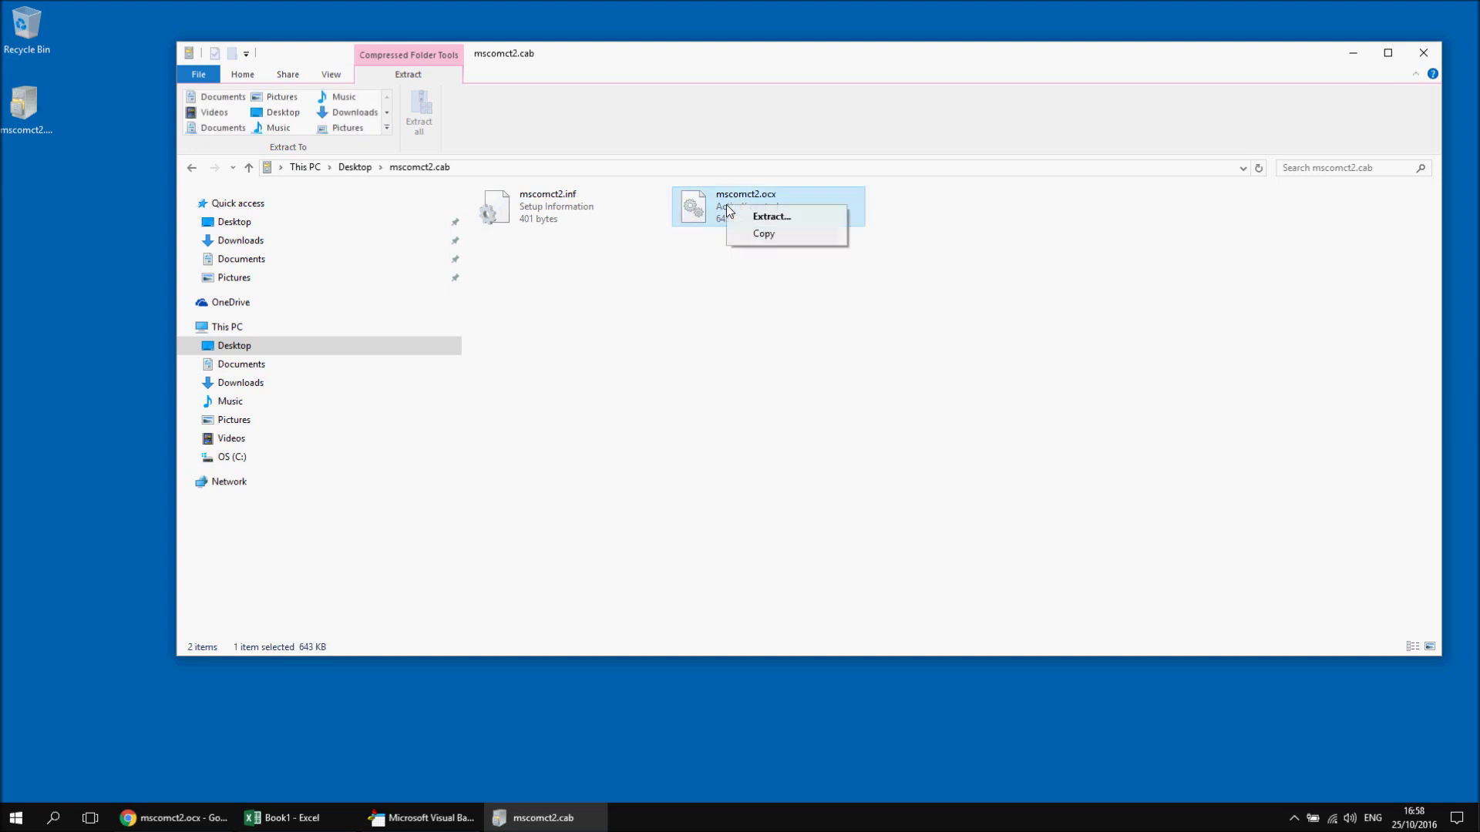
left_click(758, 219)
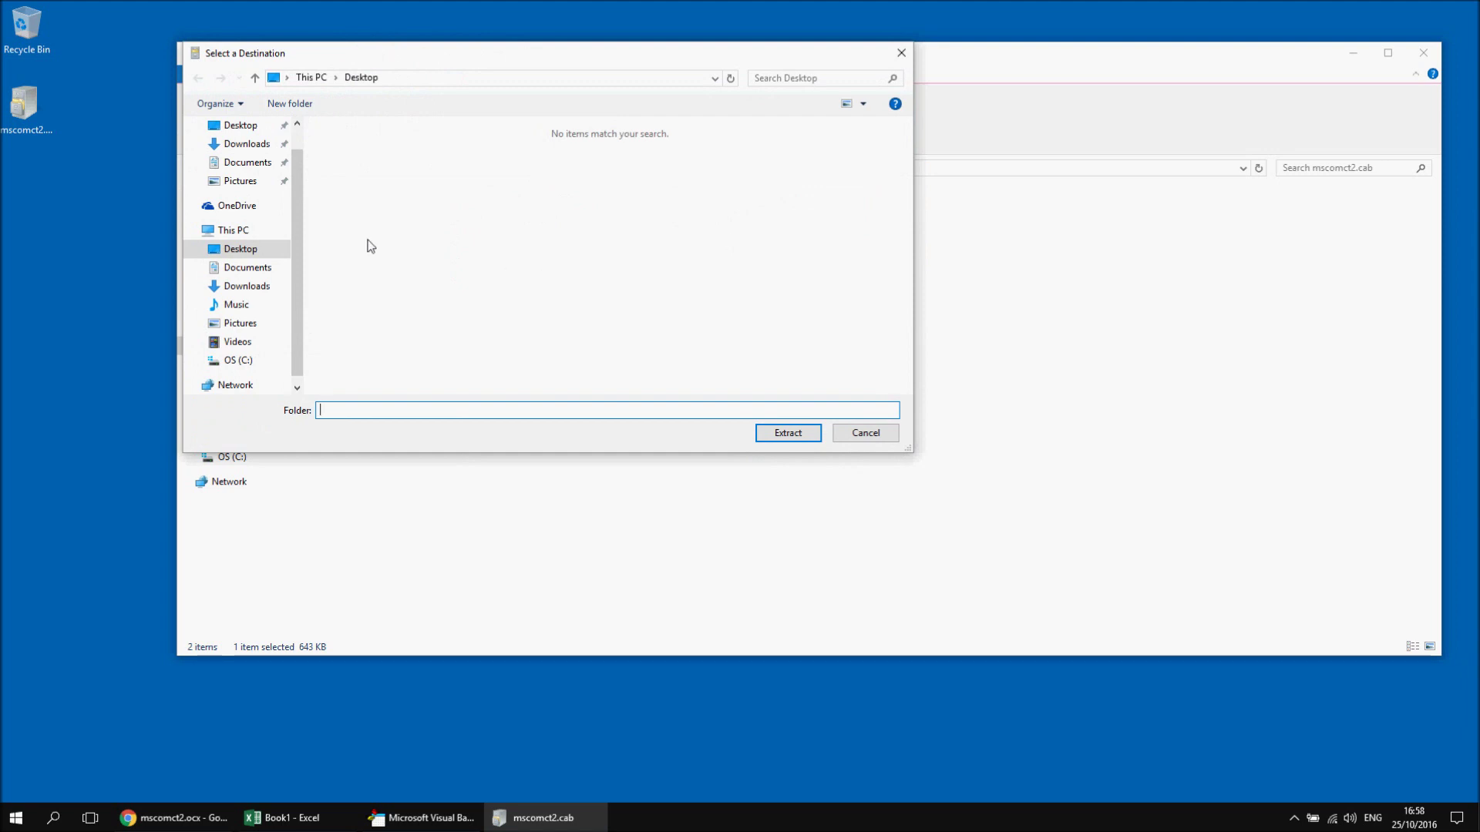
left_click(235, 251)
left_click(787, 433)
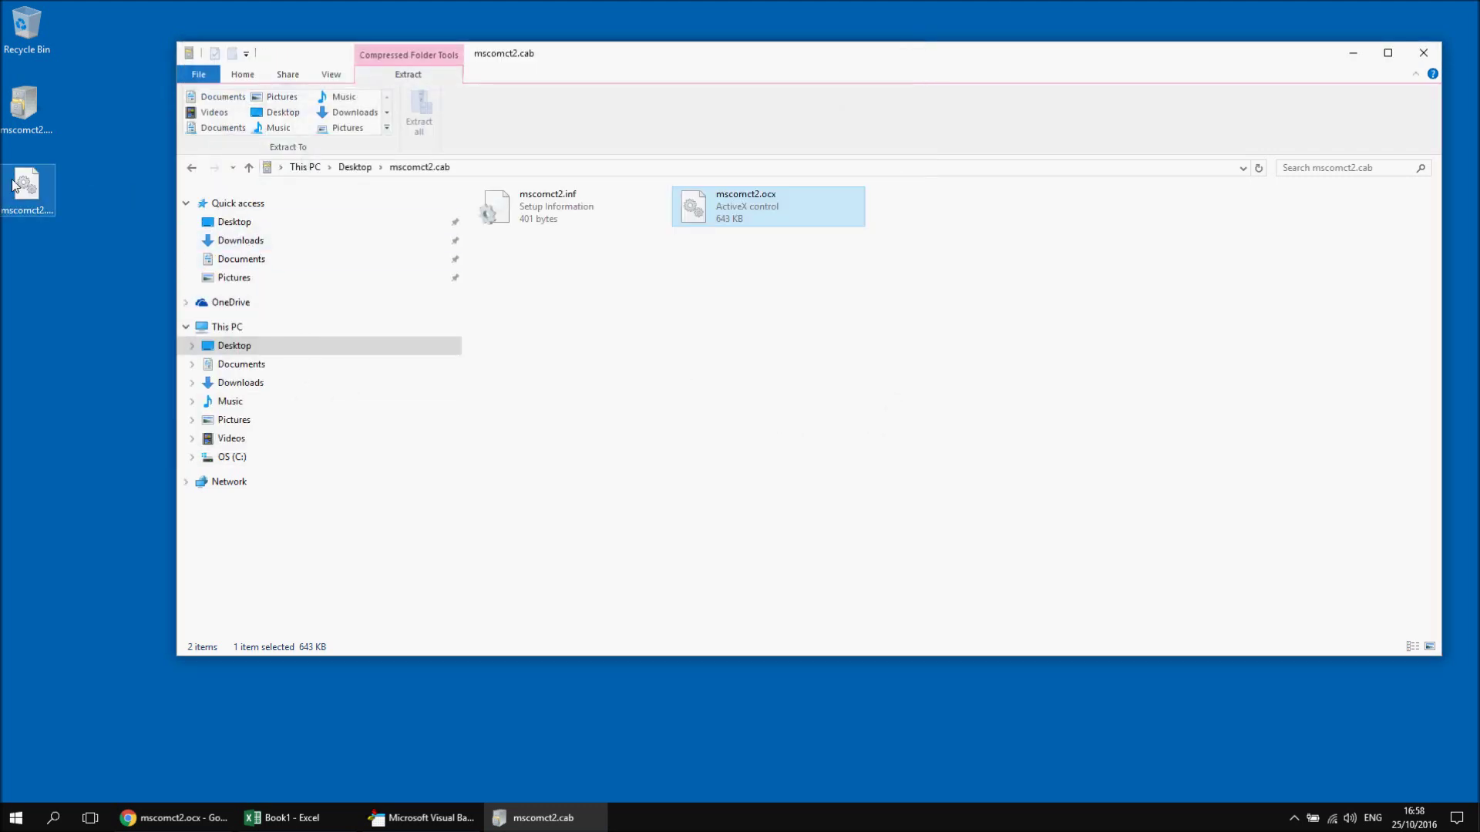
left_click(355, 168)
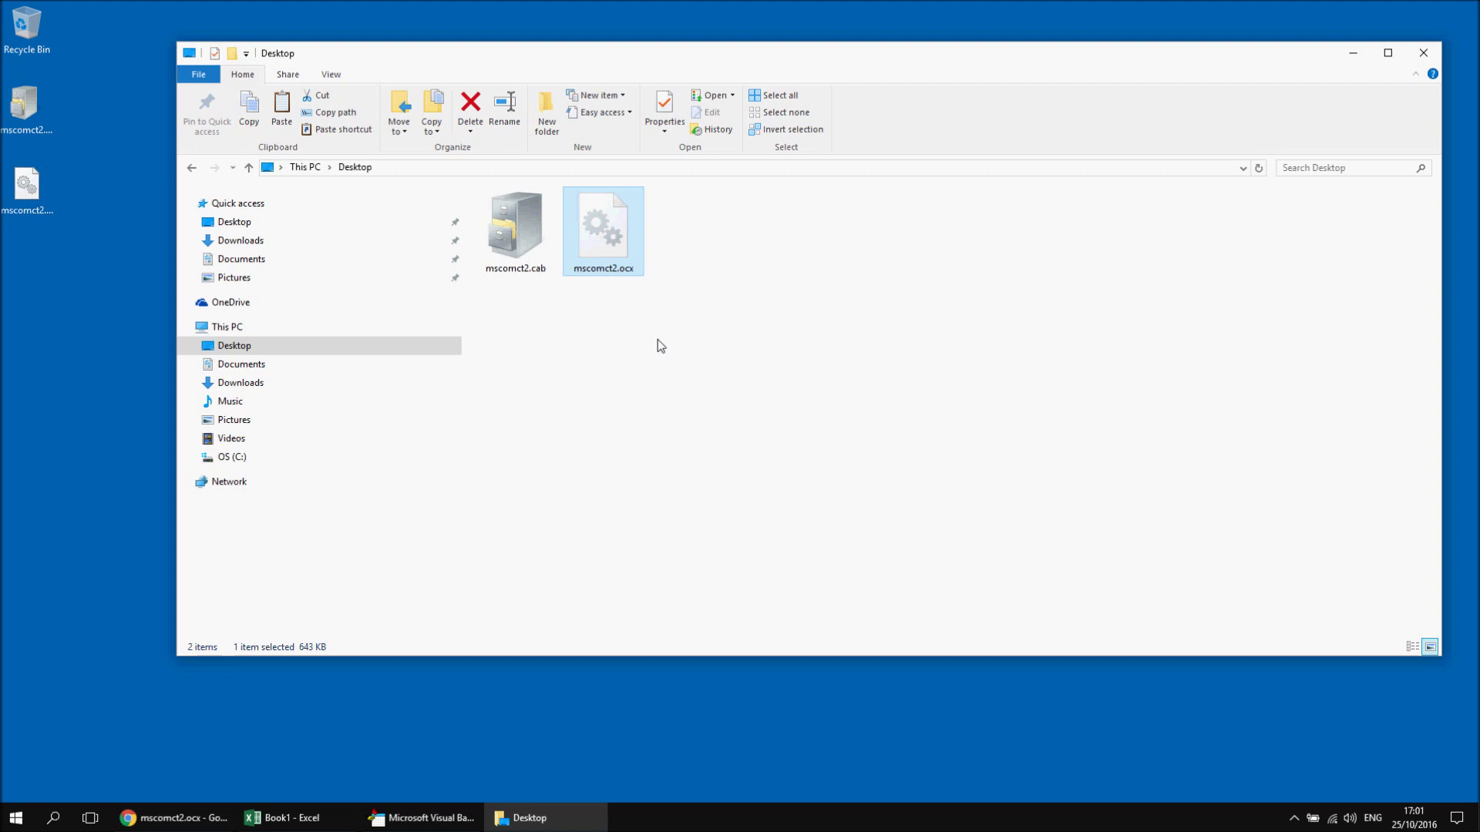
Step: Browse through the C: drive and Windows folder into C:\Windows\SysWOW64
left_click(230, 458)
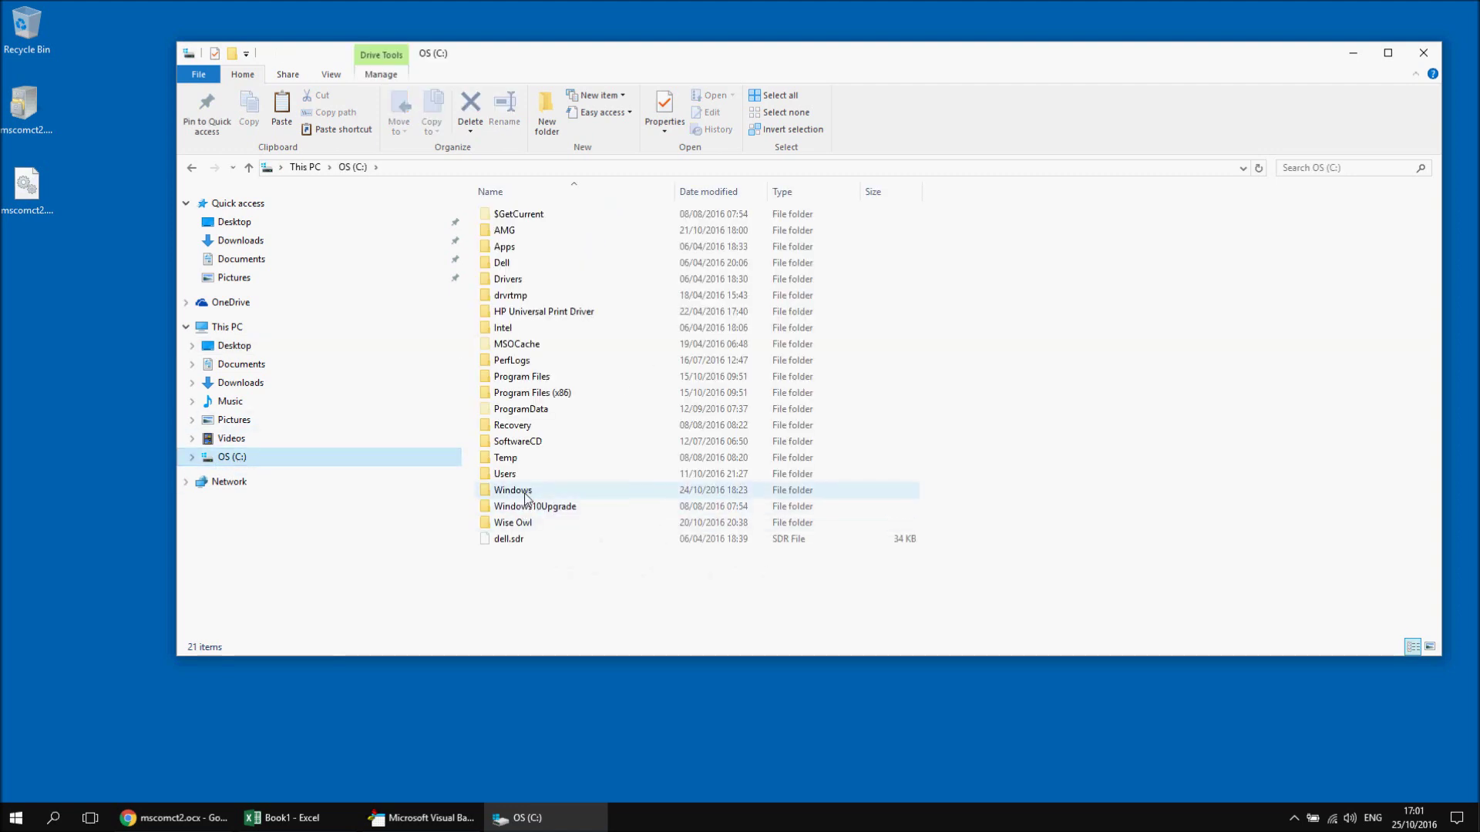
double_click(529, 491)
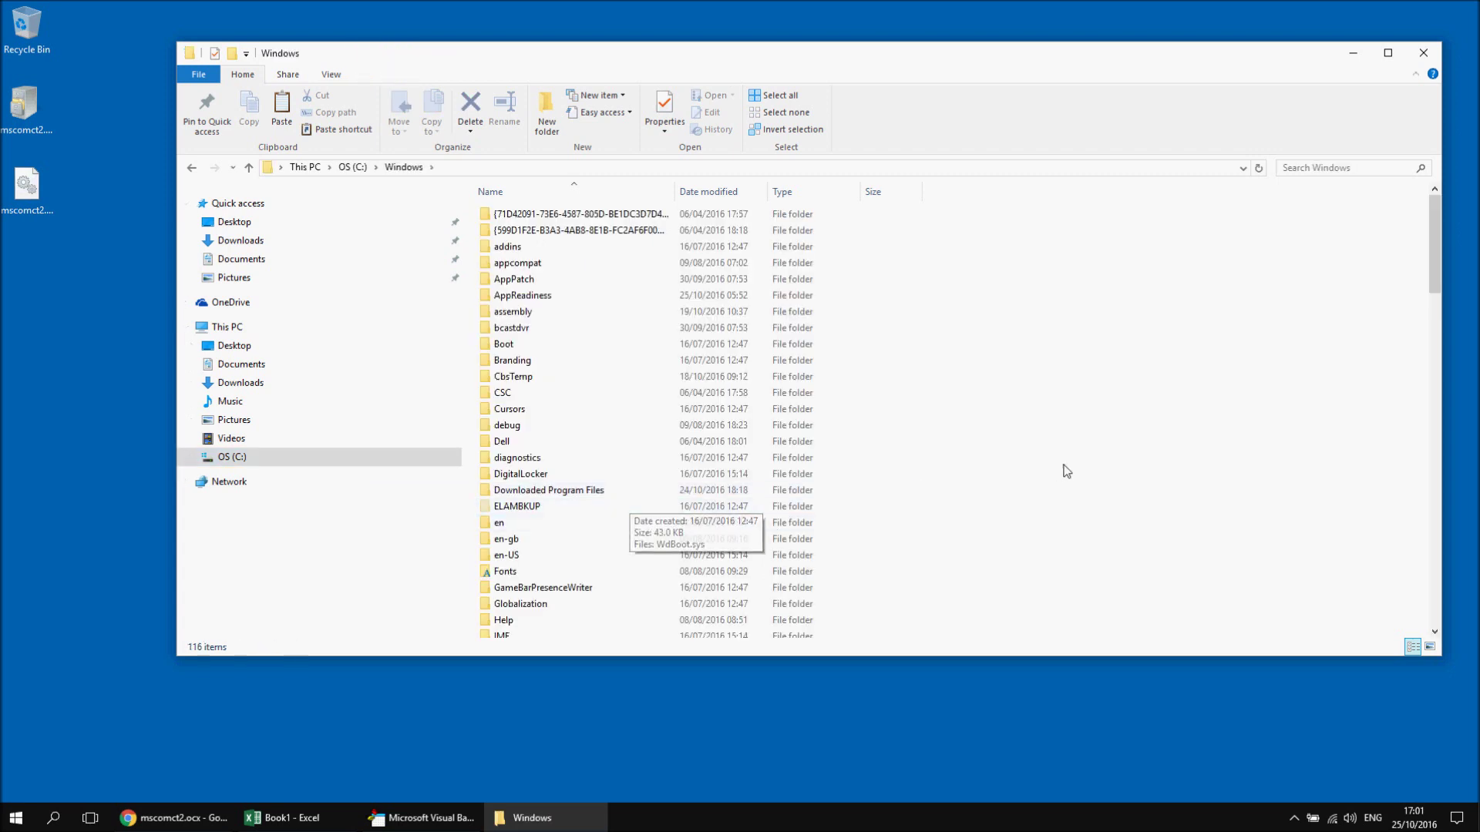
scroll(1044, 468, "down", 6)
scroll(1044, 468, "down", 9)
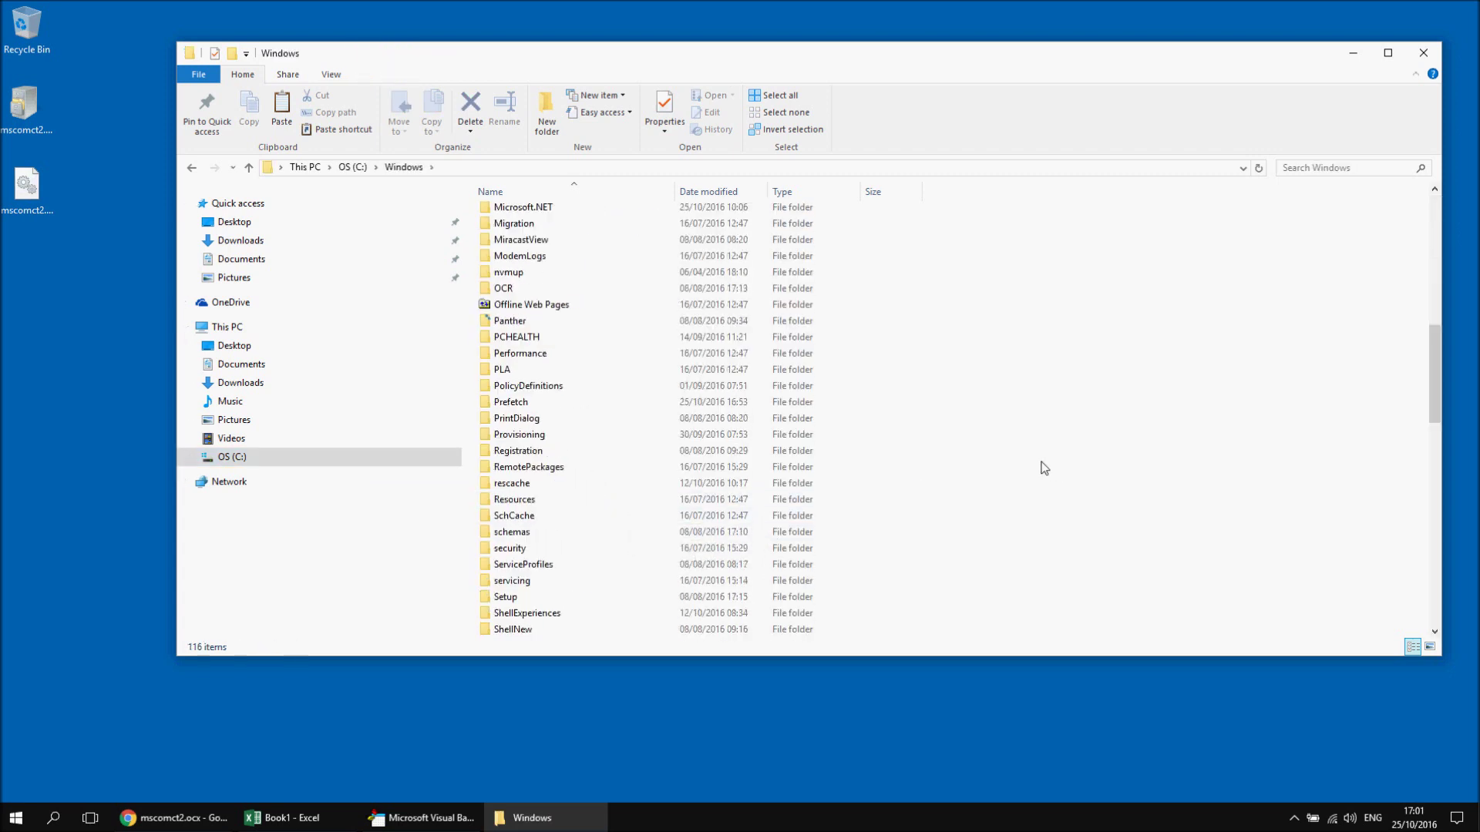
scroll(1035, 455, "down", 3)
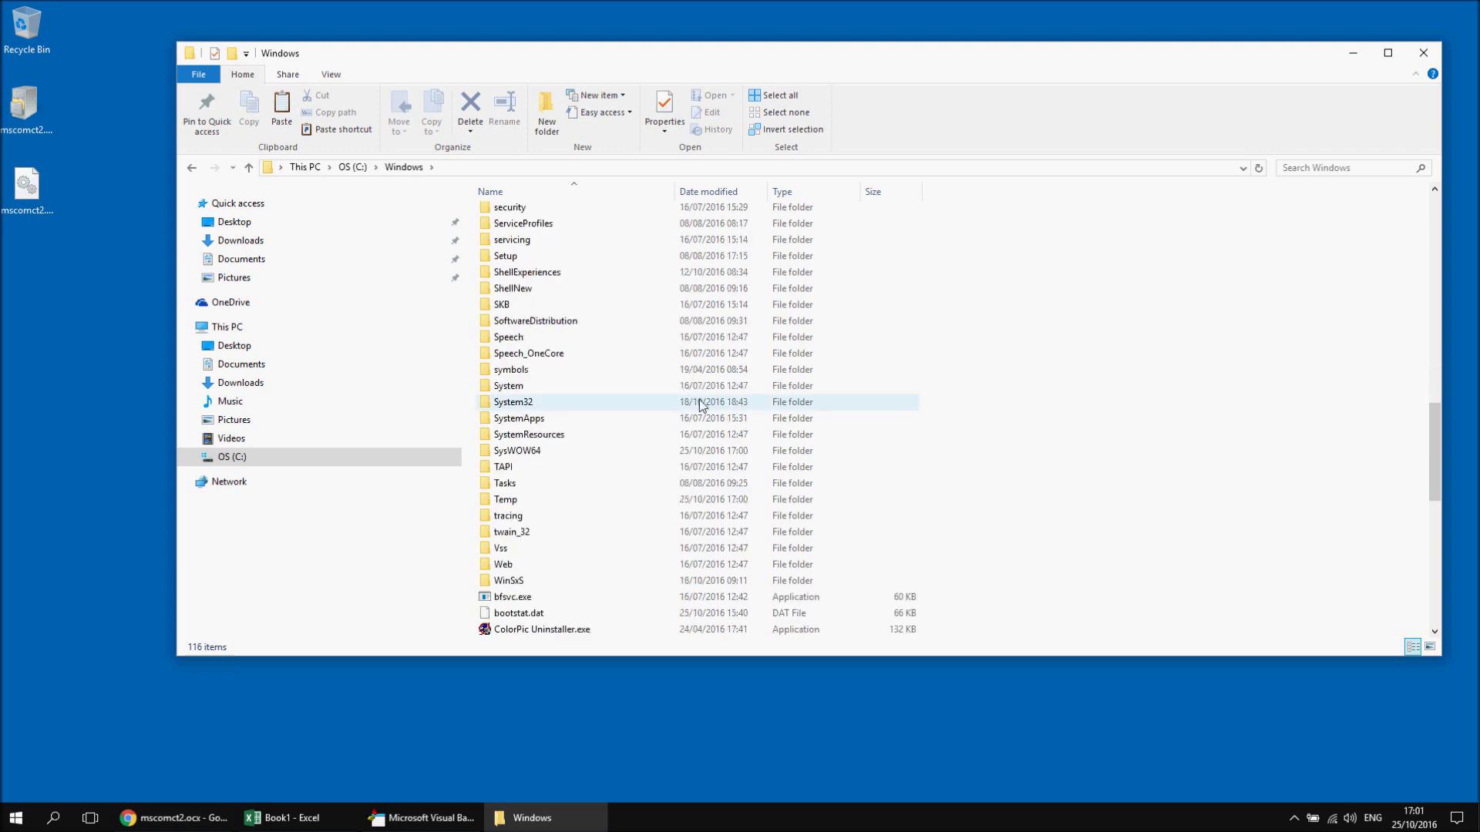
left_click(547, 406)
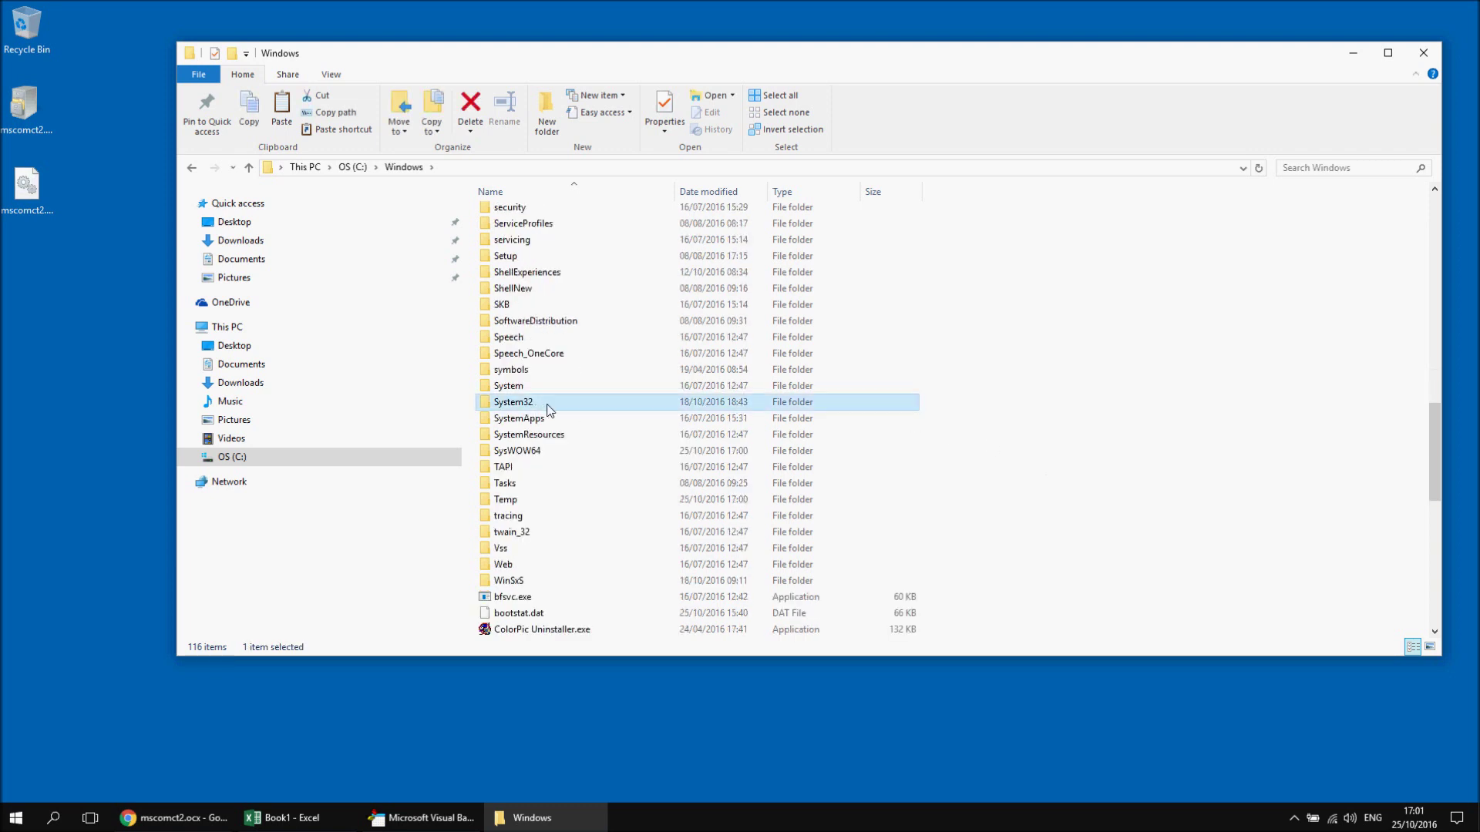
double_click(544, 453)
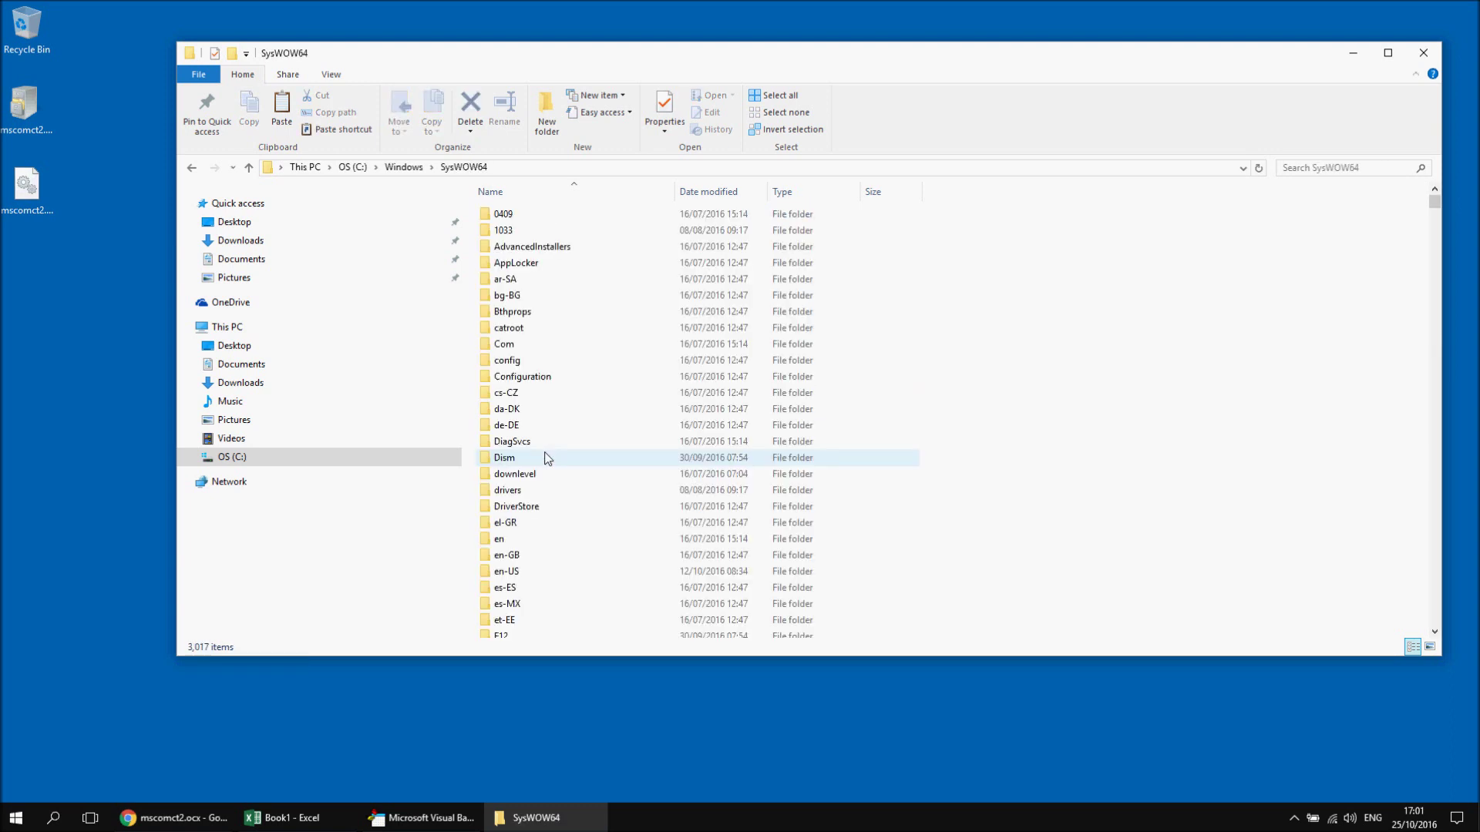
Step: Drag mscomct2.ocx from the desktop into SysWOW64, granting administrator permission
left_click(25, 195)
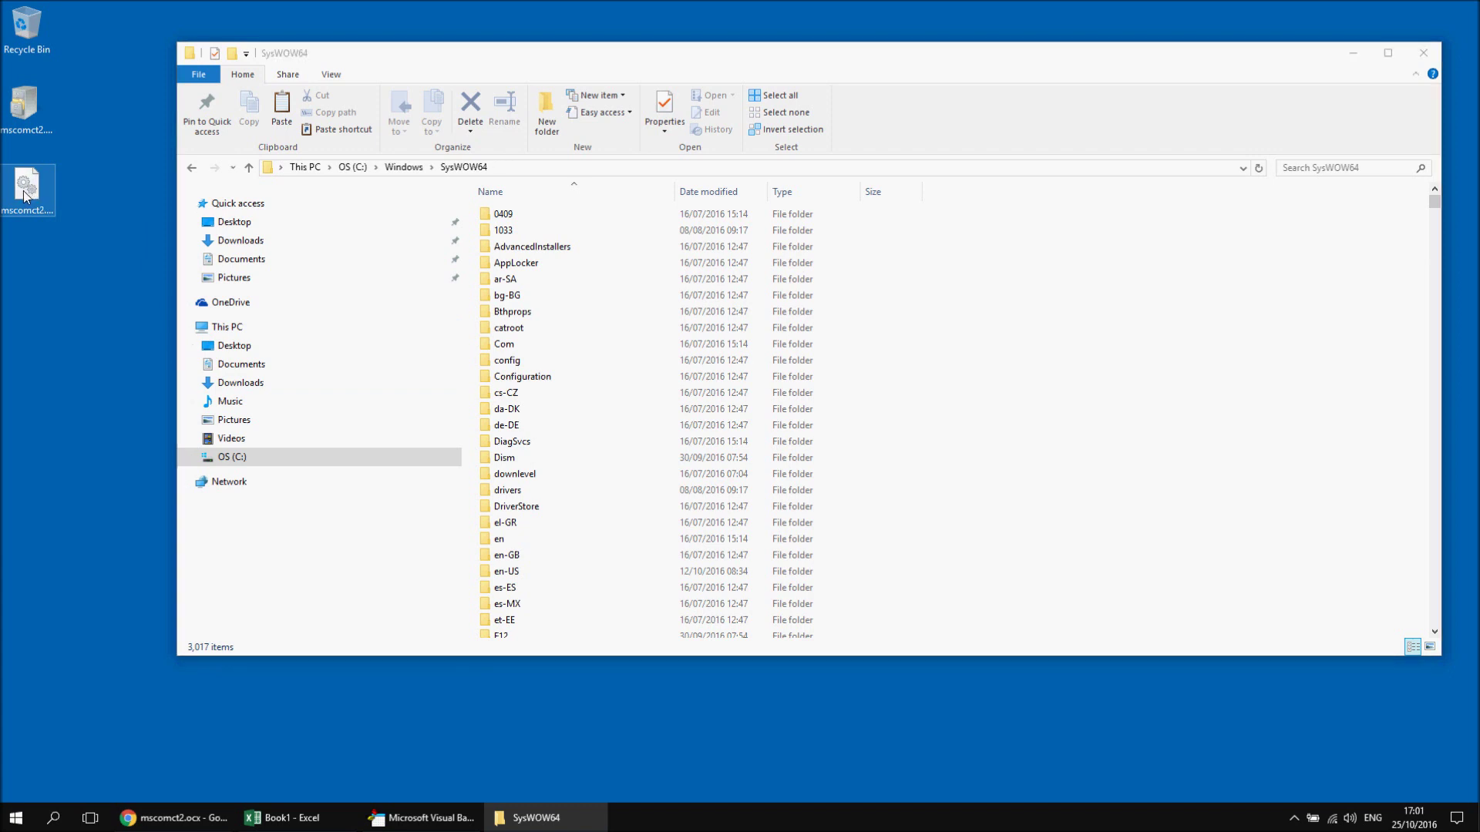
left_click_drag(26, 195, 1003, 485)
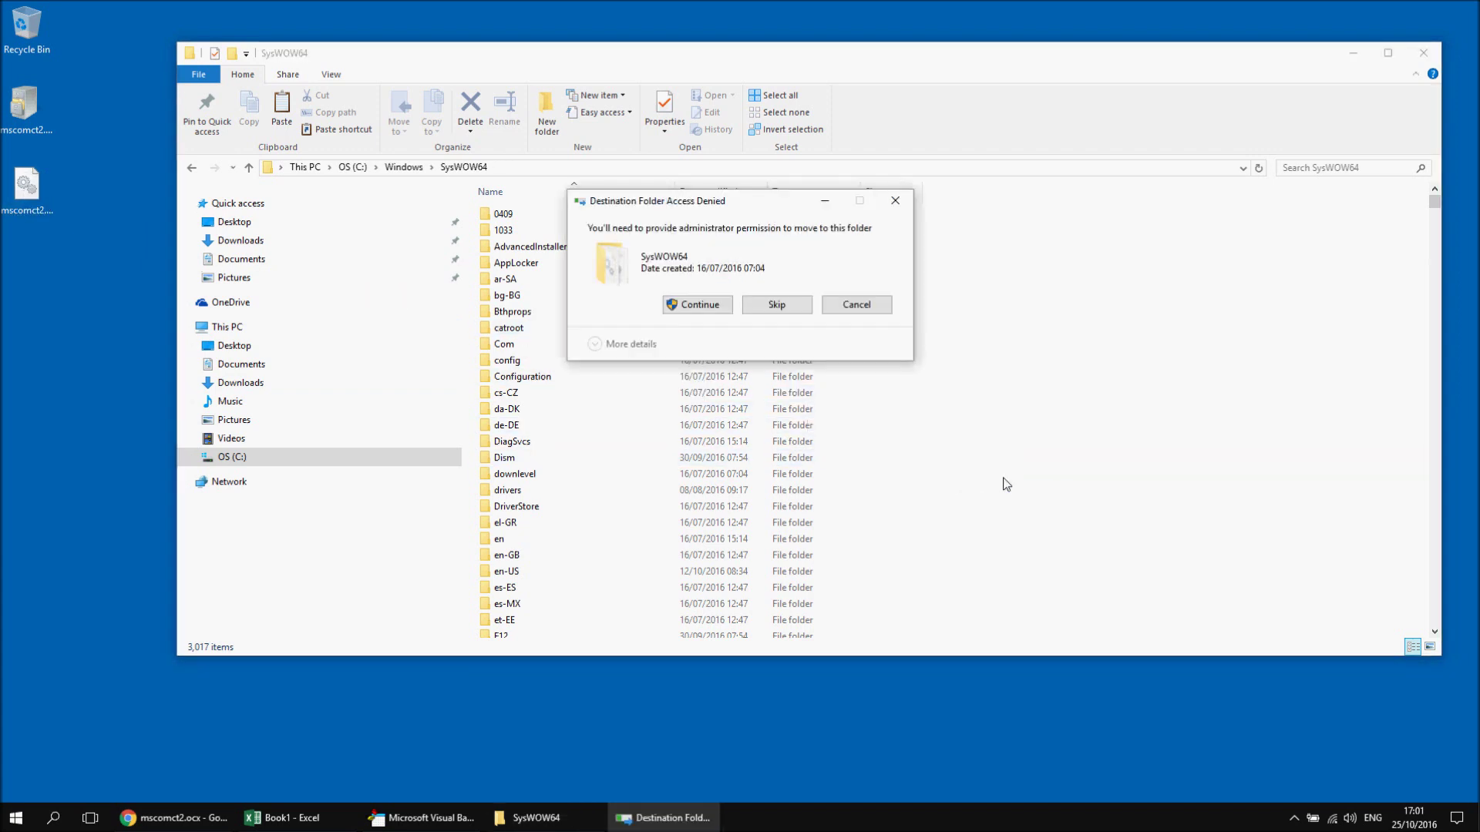
left_click(700, 307)
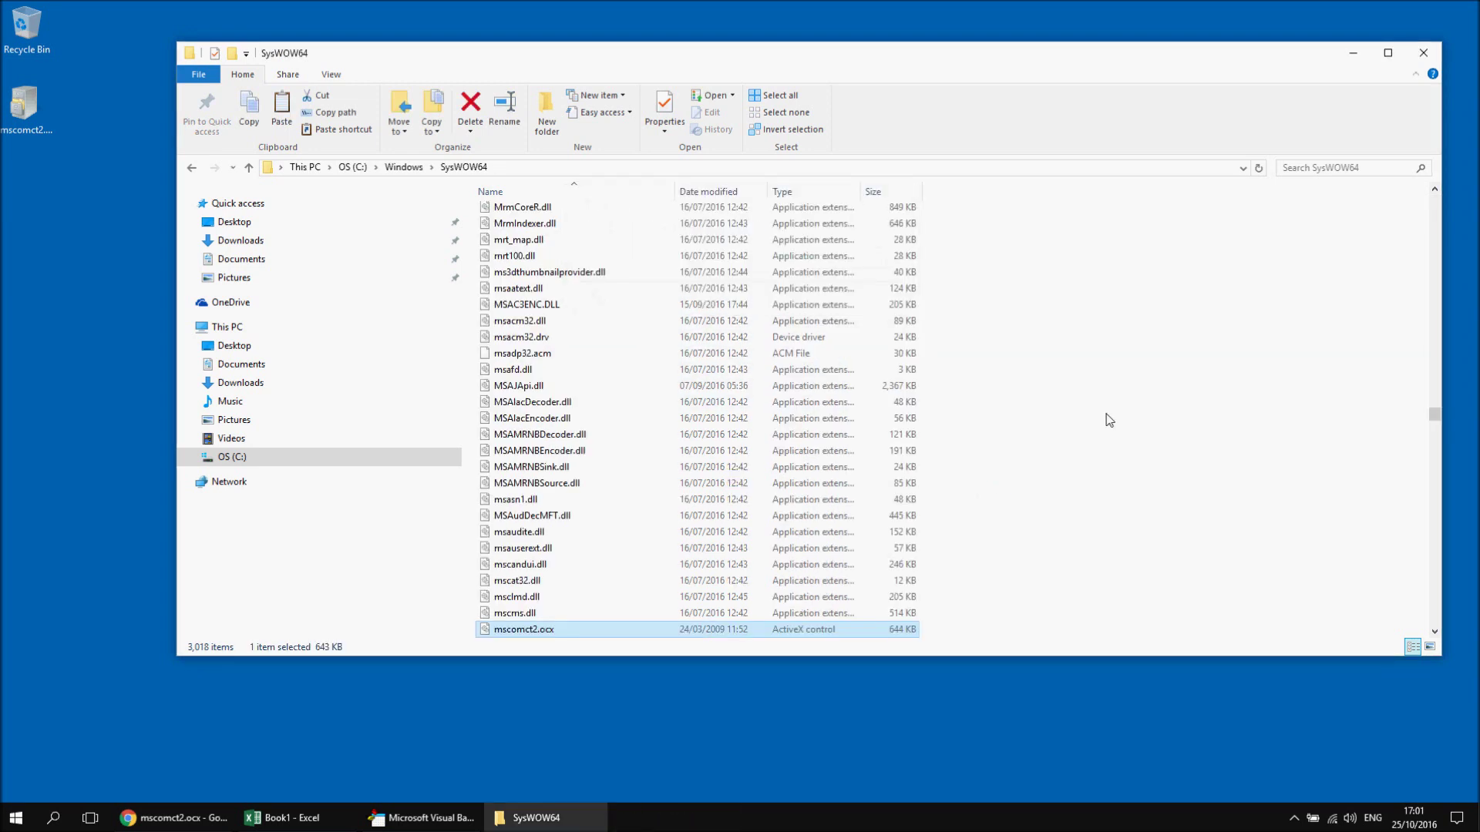
scroll(1106, 416, "down", 3)
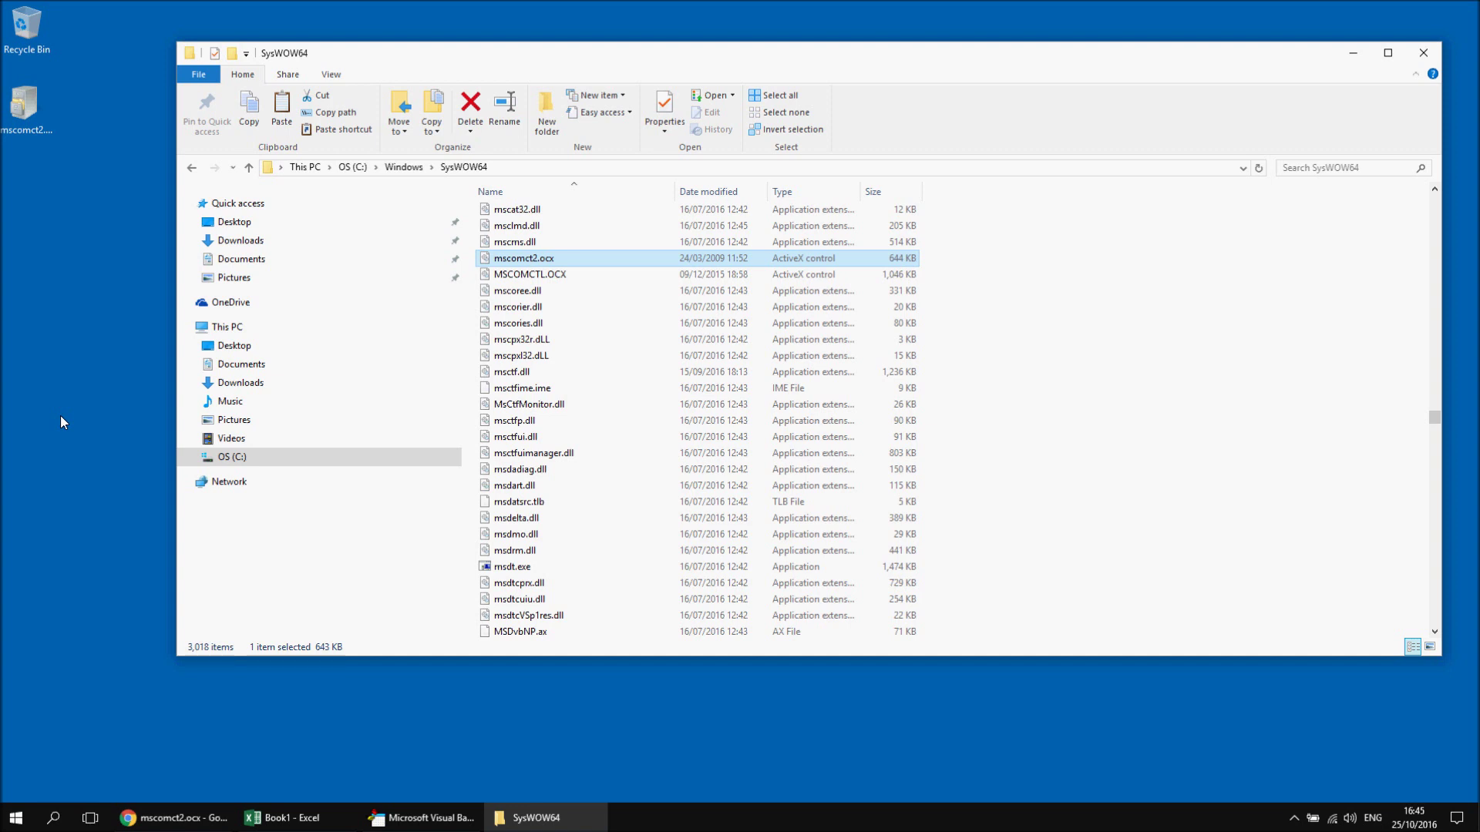
Step: Search for cmd and run Command Prompt as administrator, approving the UAC prompt
key("super+s")
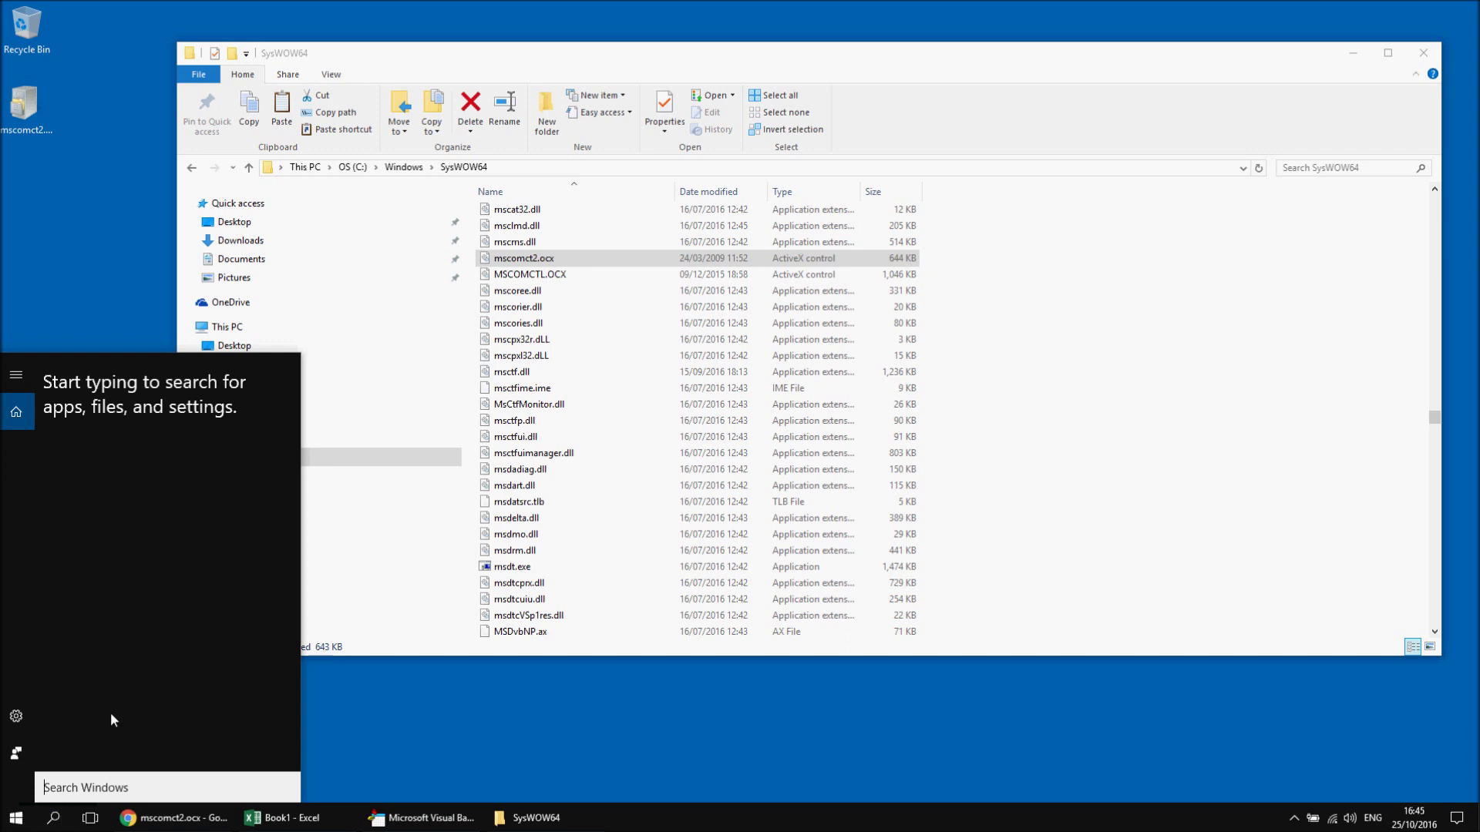
type("cmd")
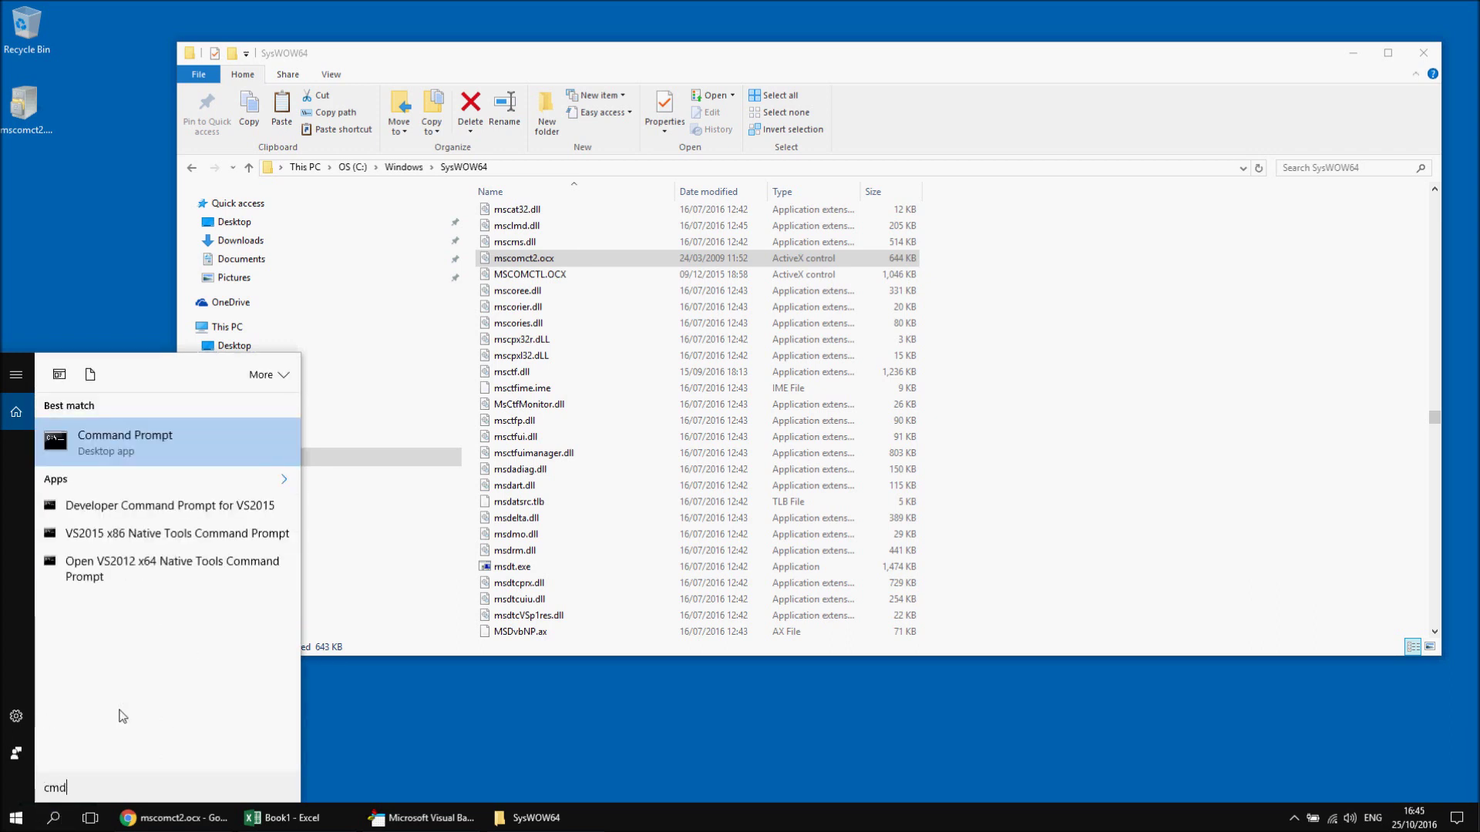
right_click(155, 440)
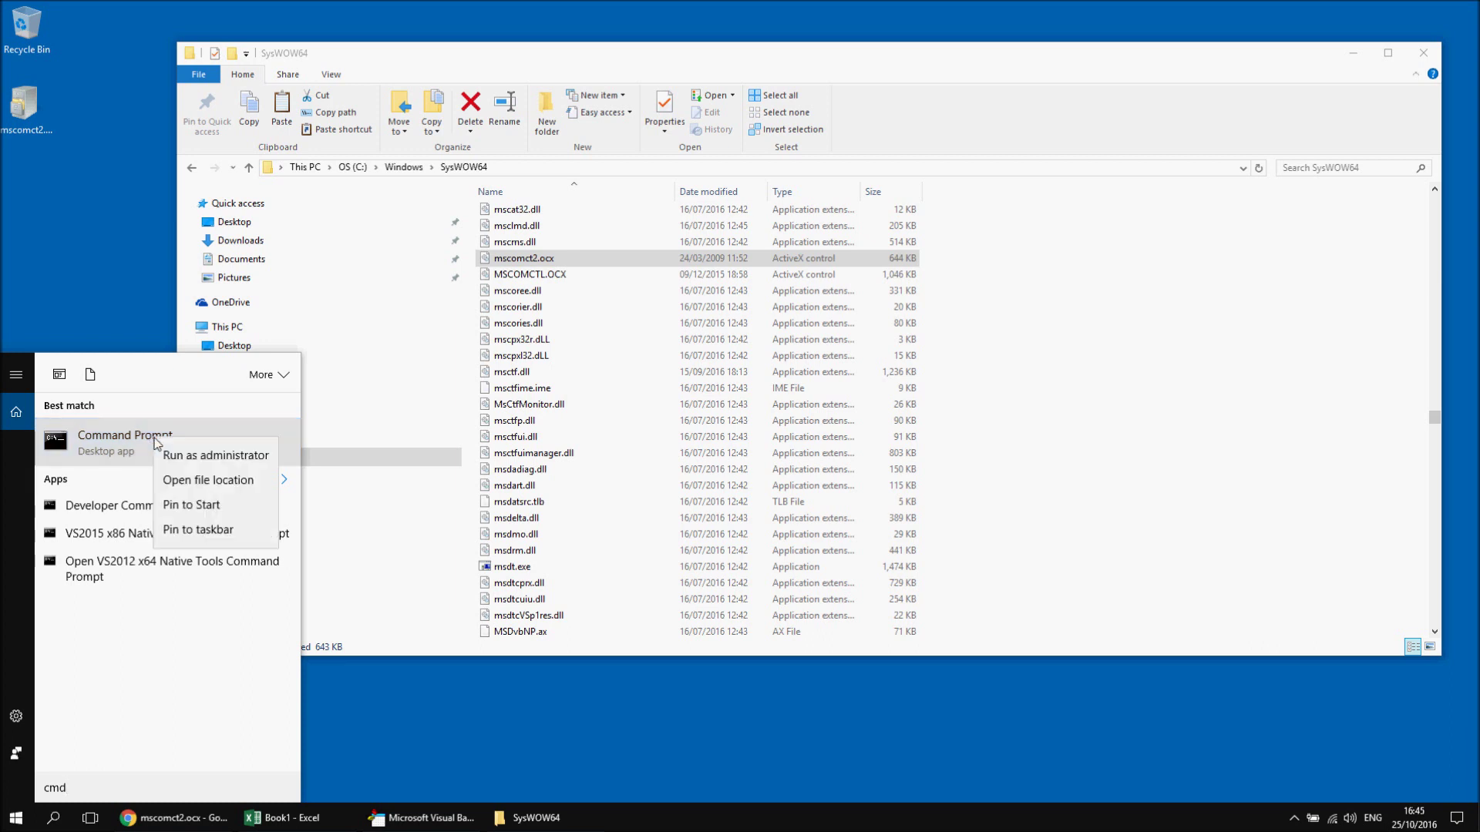
left_click(206, 457)
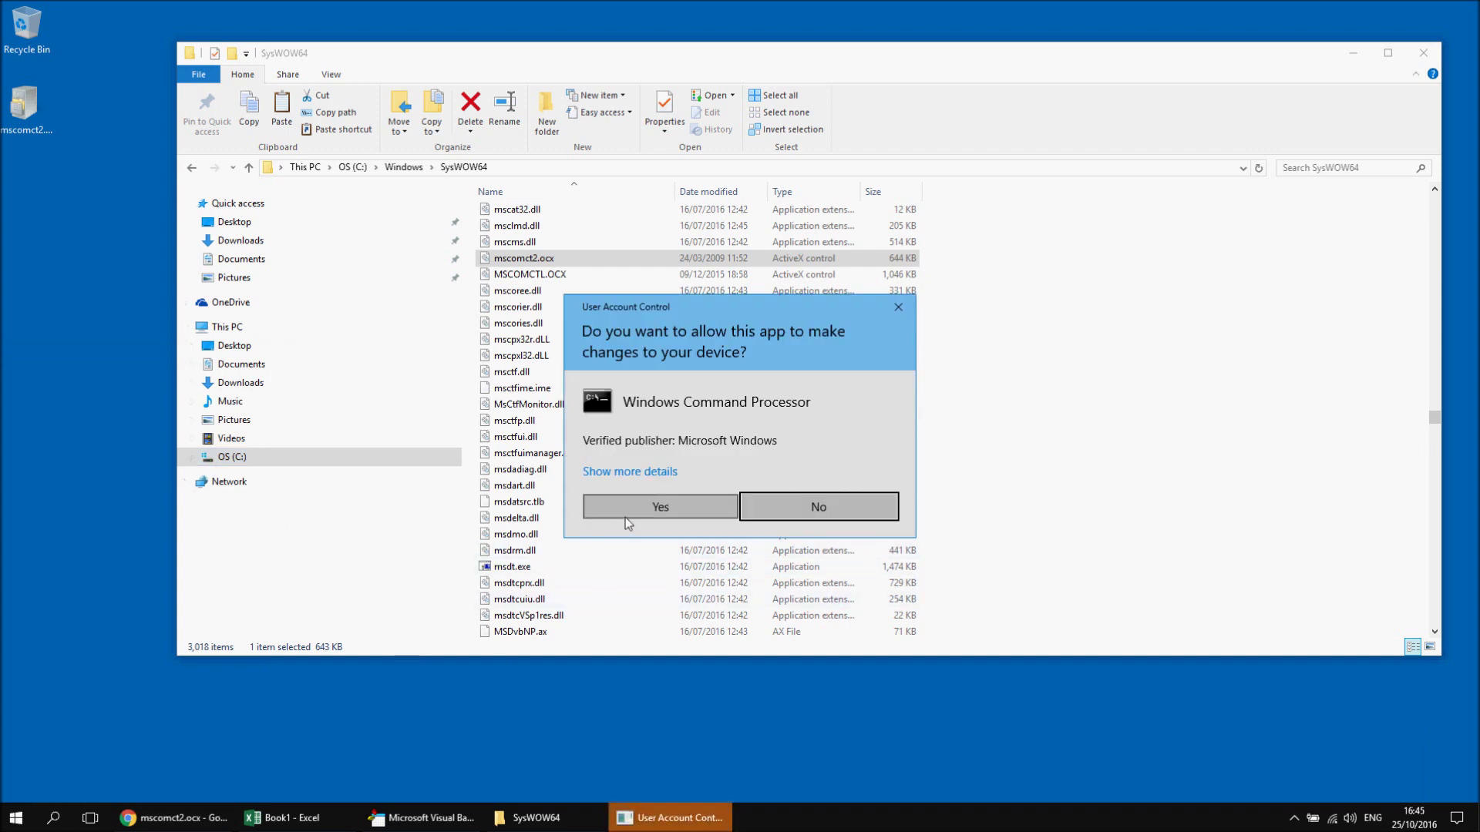
left_click(625, 510)
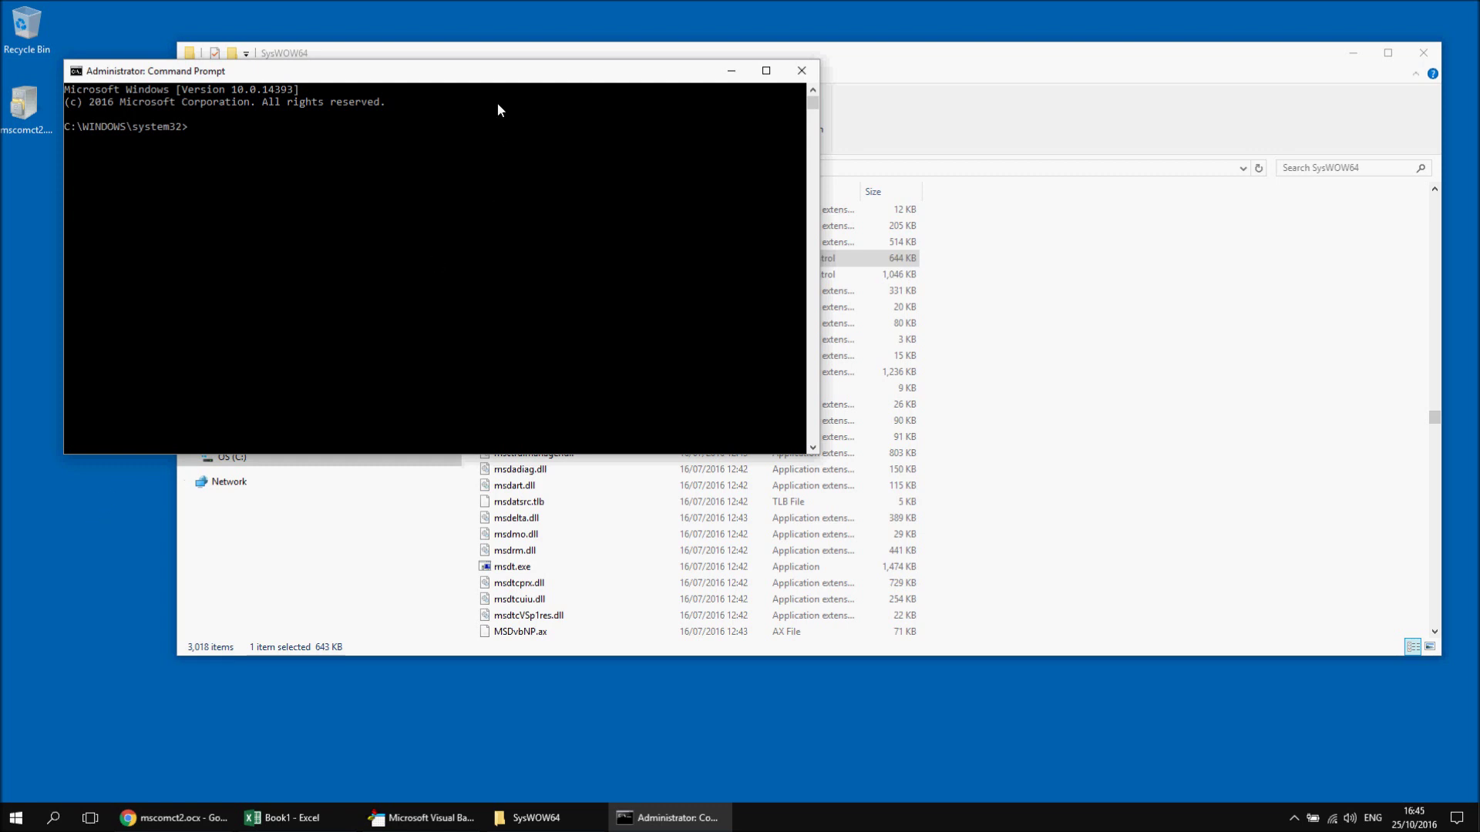
Step: Change the Command Prompt directory with cd c:\windows\syswow64
left_click_drag(496, 76, 515, 322)
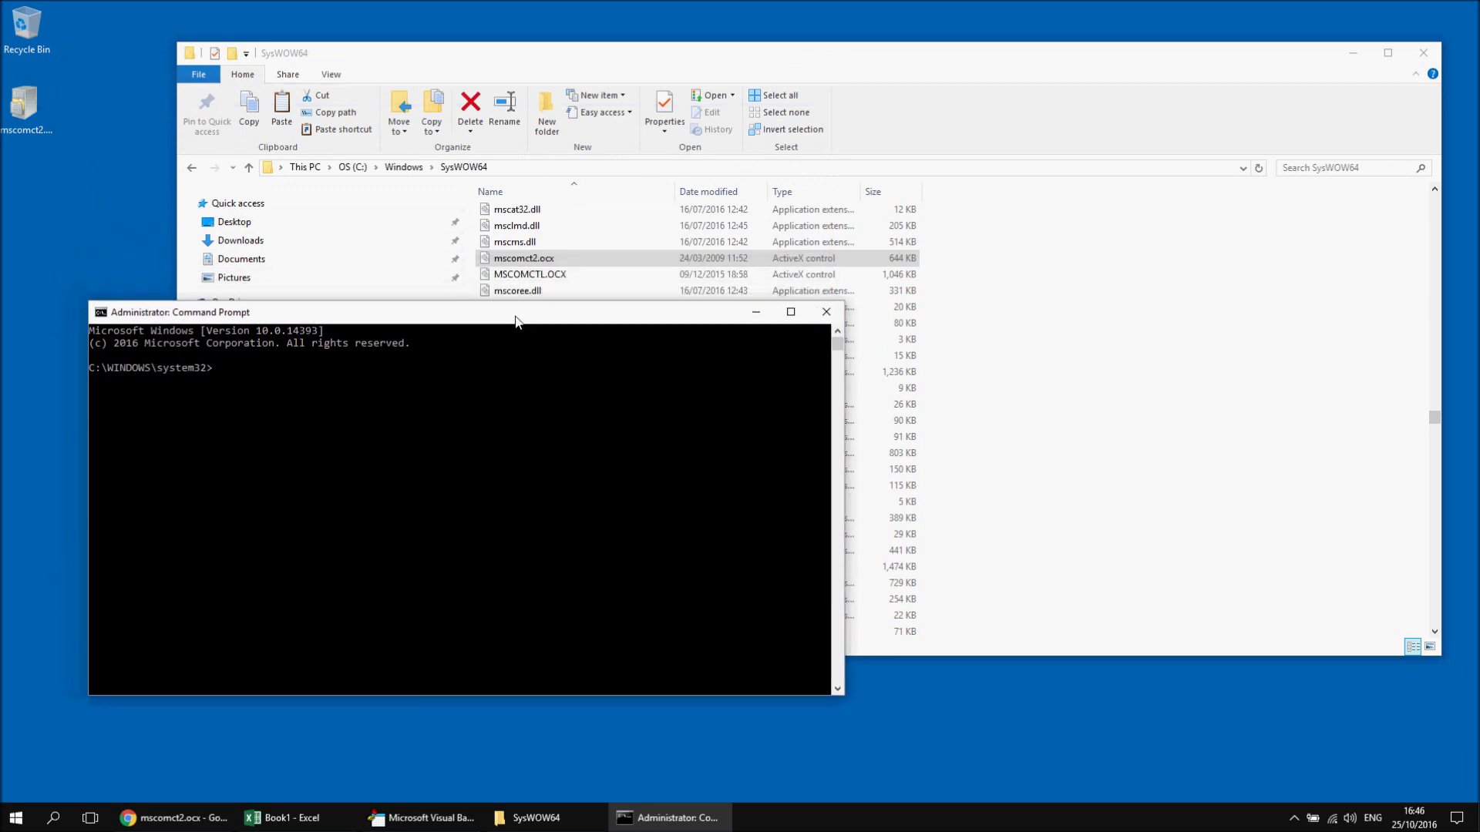
type("cd c:\\windows\\syswow64")
key("Return")
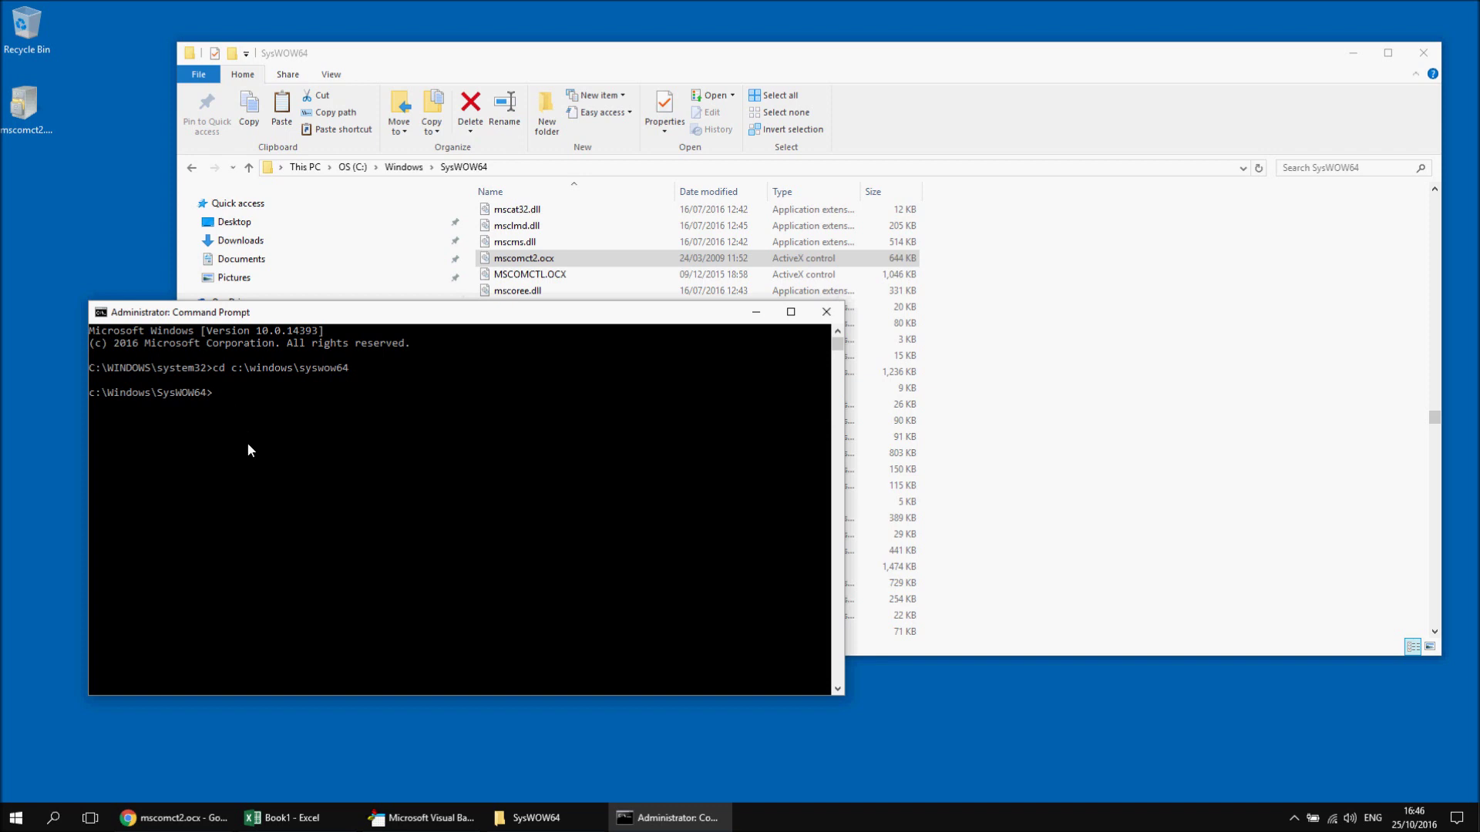
Step: Run regsvr32 mscomct2.ocx, dismiss the success message and close Command Prompt
type("regsvr32 mscomct2.ocx")
key("Return")
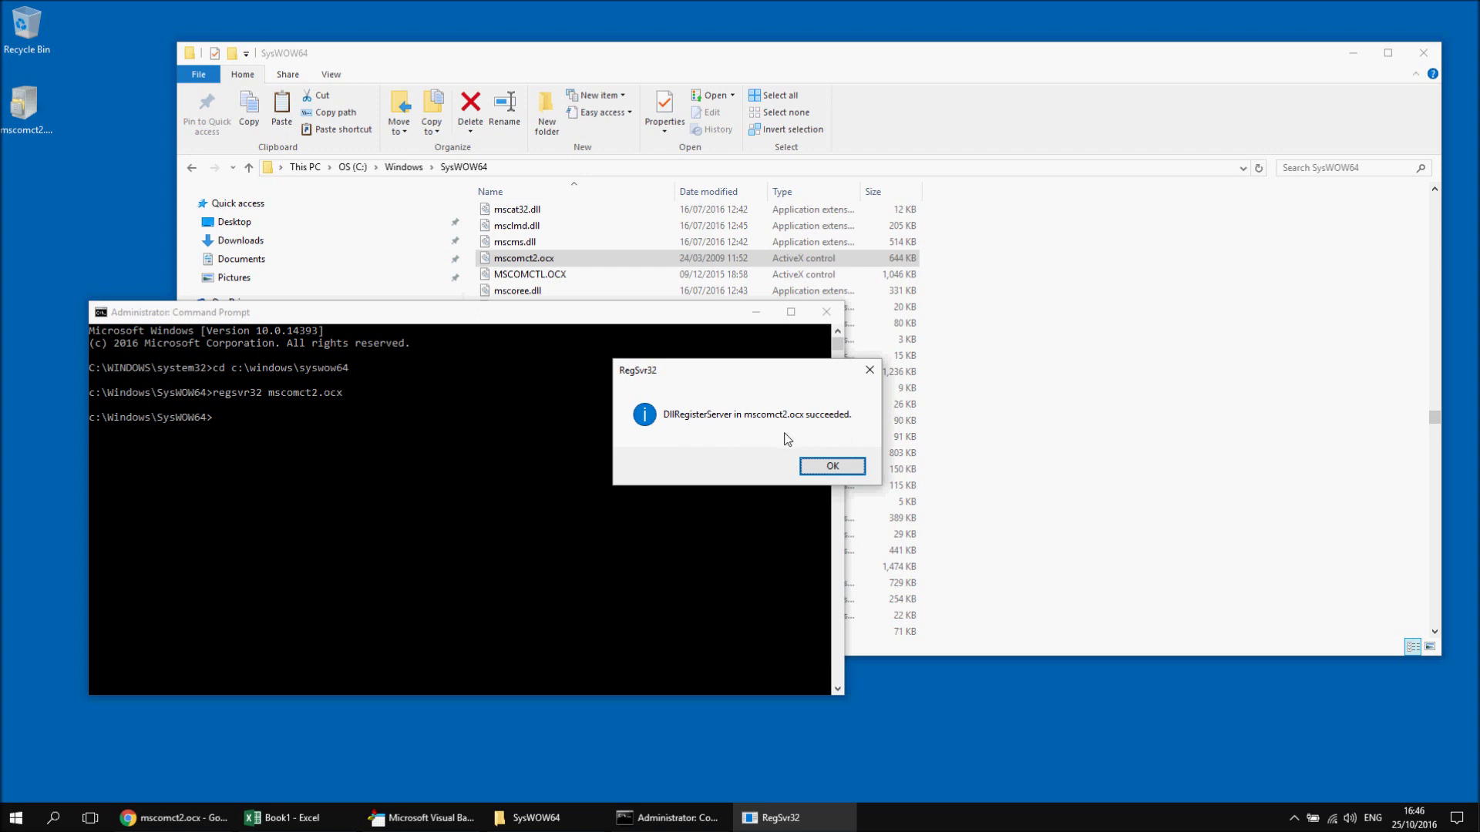
left_click(821, 465)
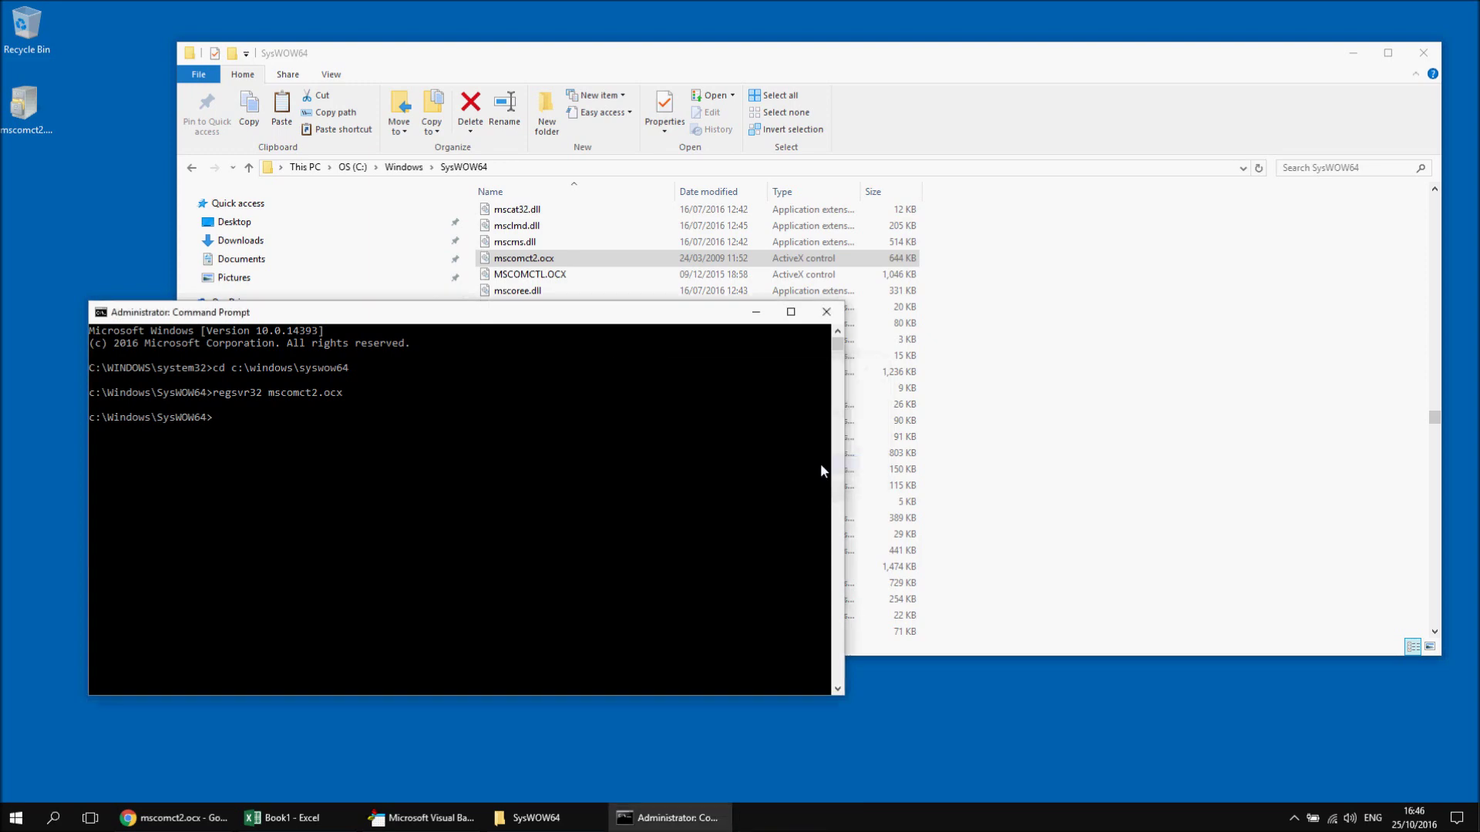
left_click(826, 312)
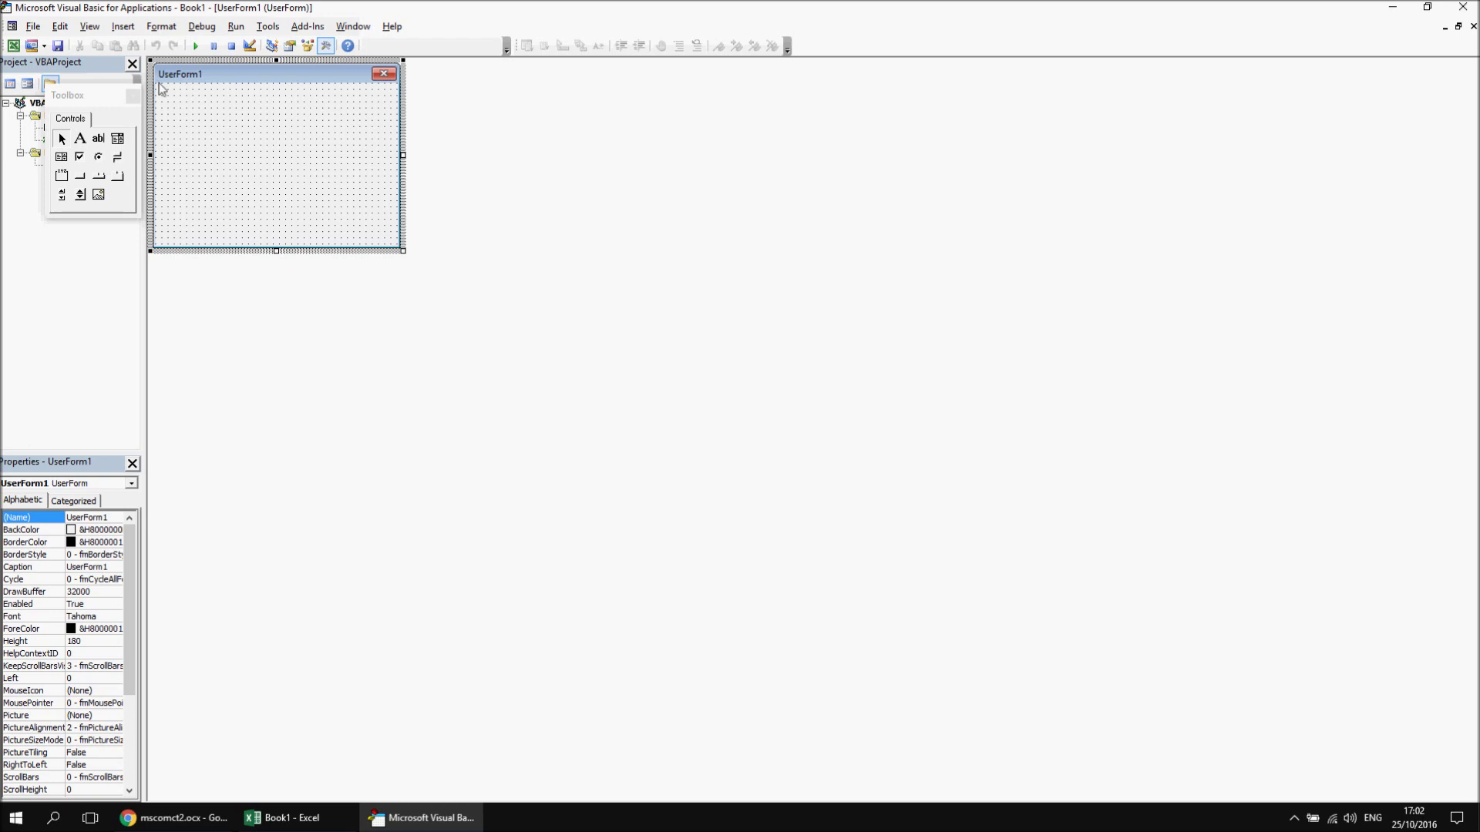
Step: Add Microsoft Date and Time Picker Control 6.0 and MonthView Control 6.0 (SP6) to the Toolbox
right_click(122, 198)
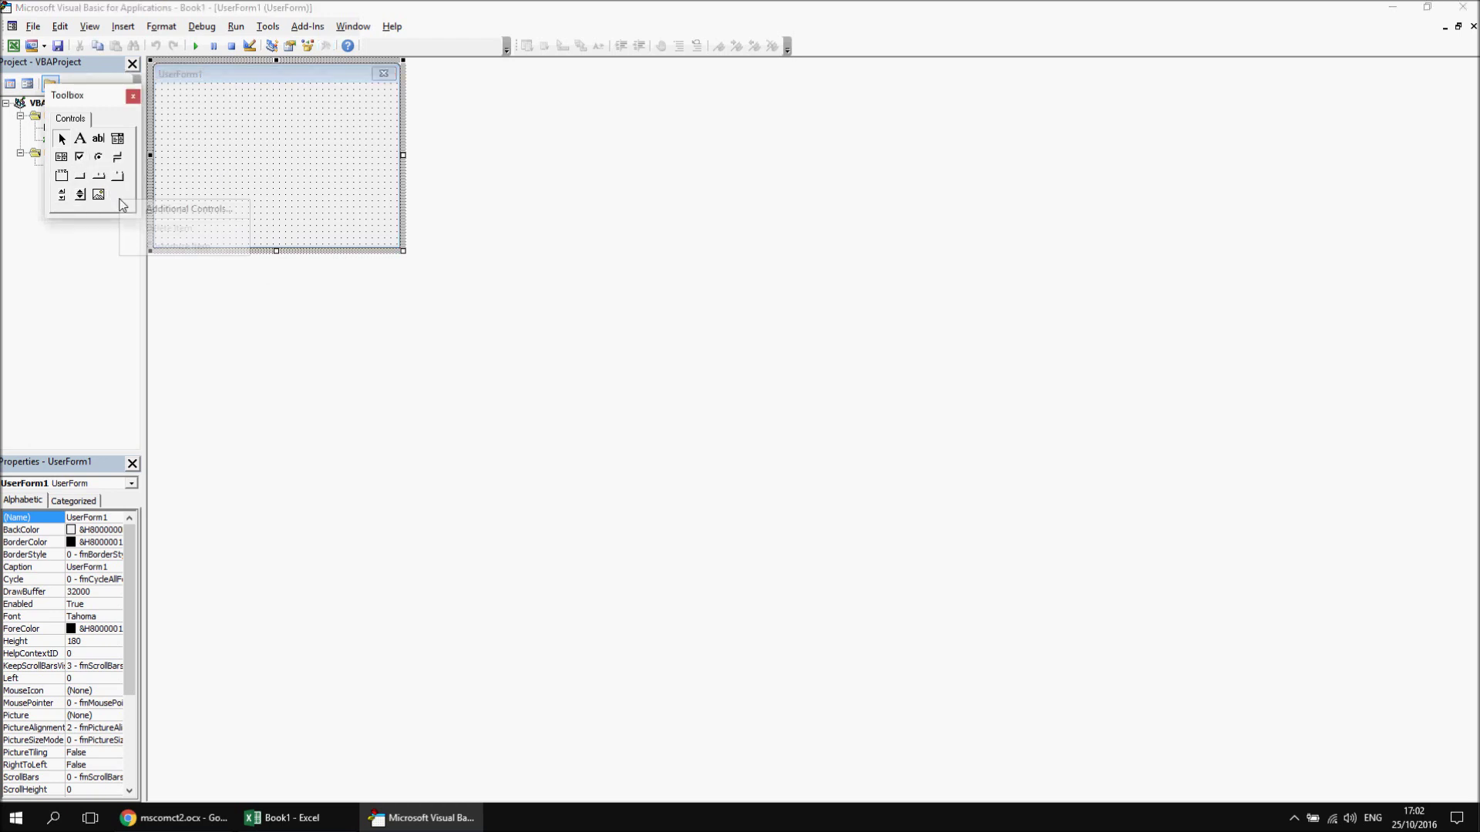
left_click(163, 210)
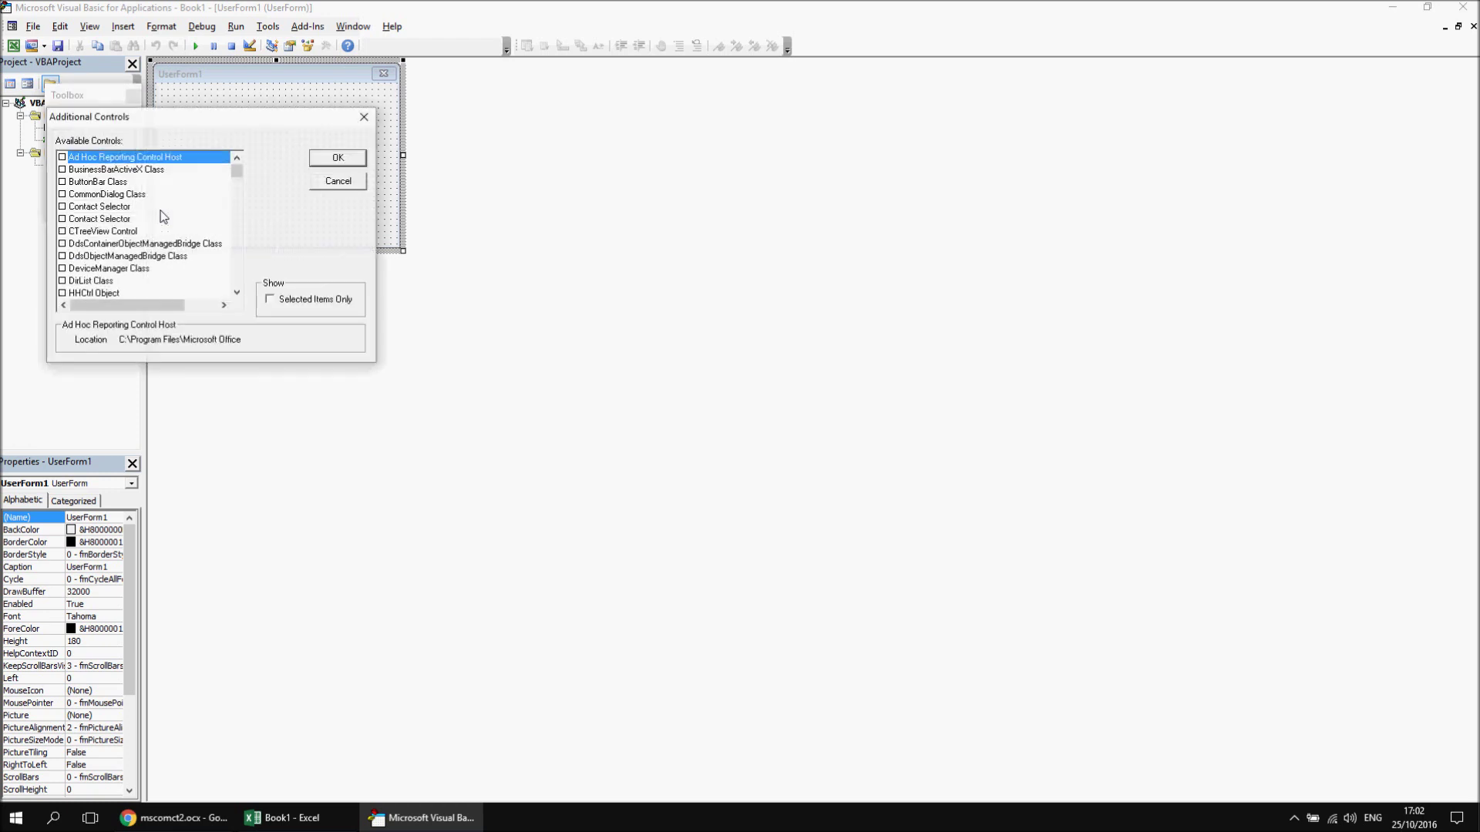
left_click_drag(239, 169, 239, 187)
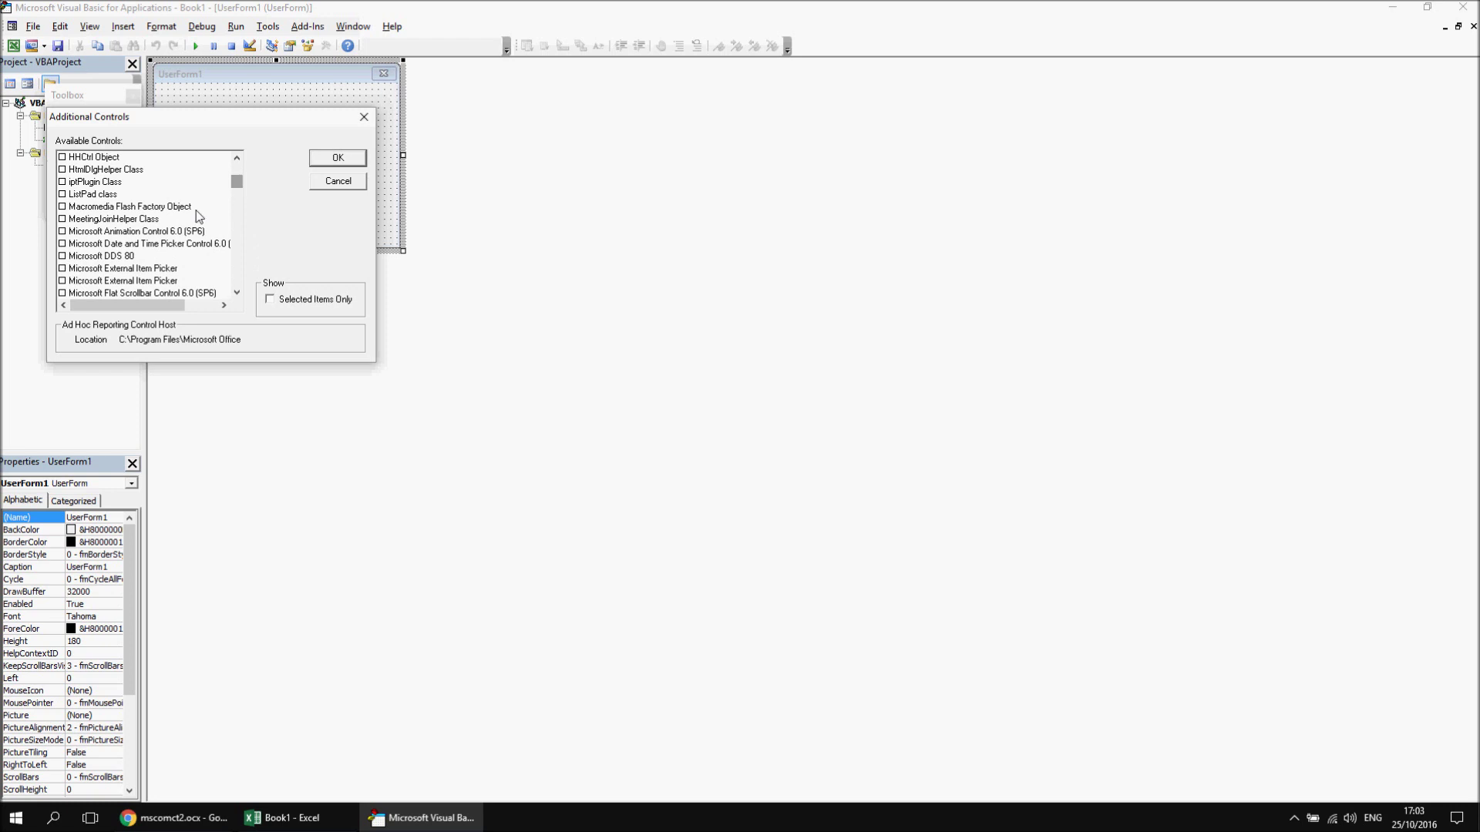
left_click(171, 245)
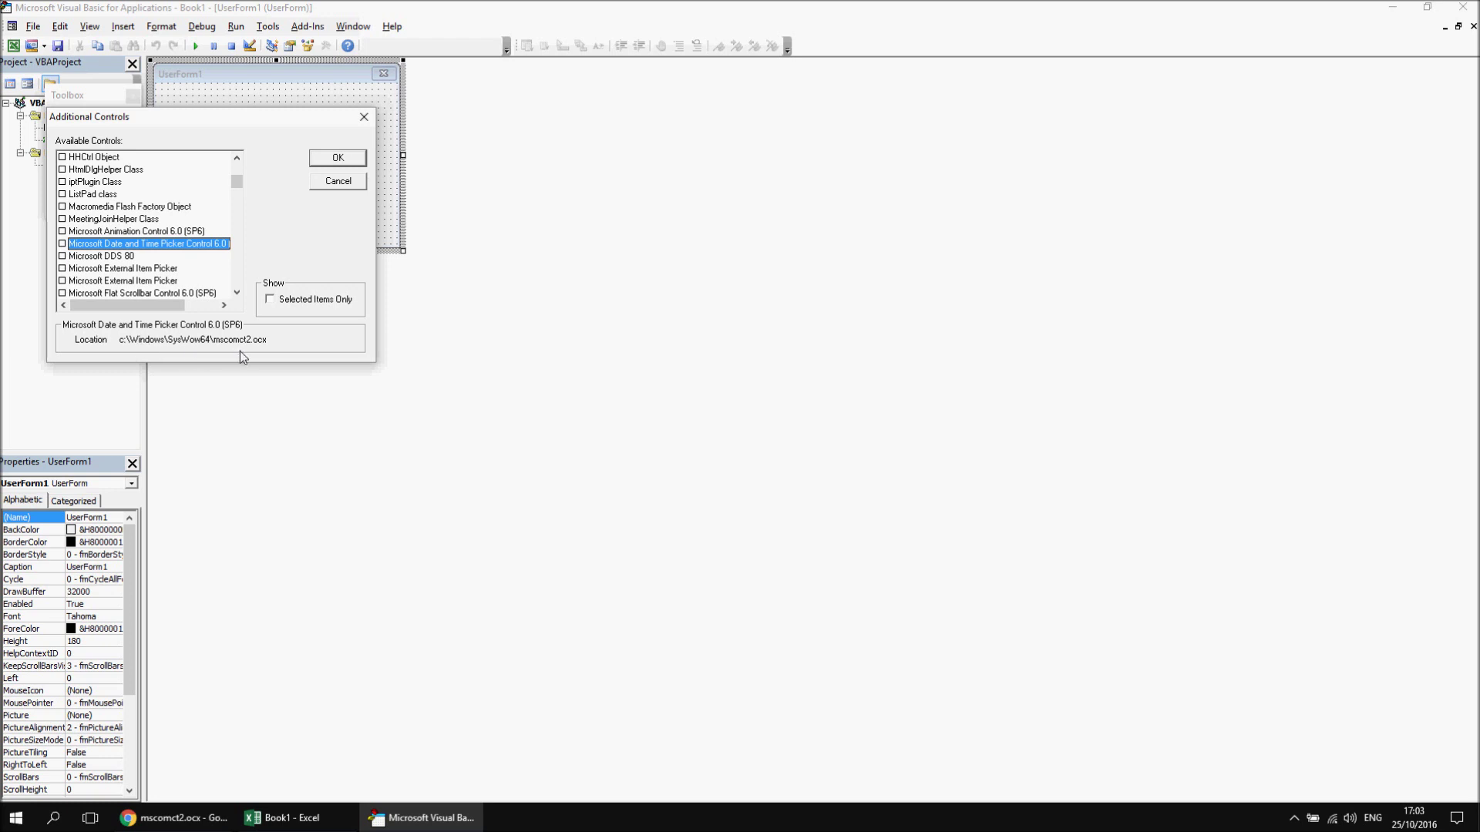
left_click(62, 243)
left_click_drag(238, 183, 238, 209)
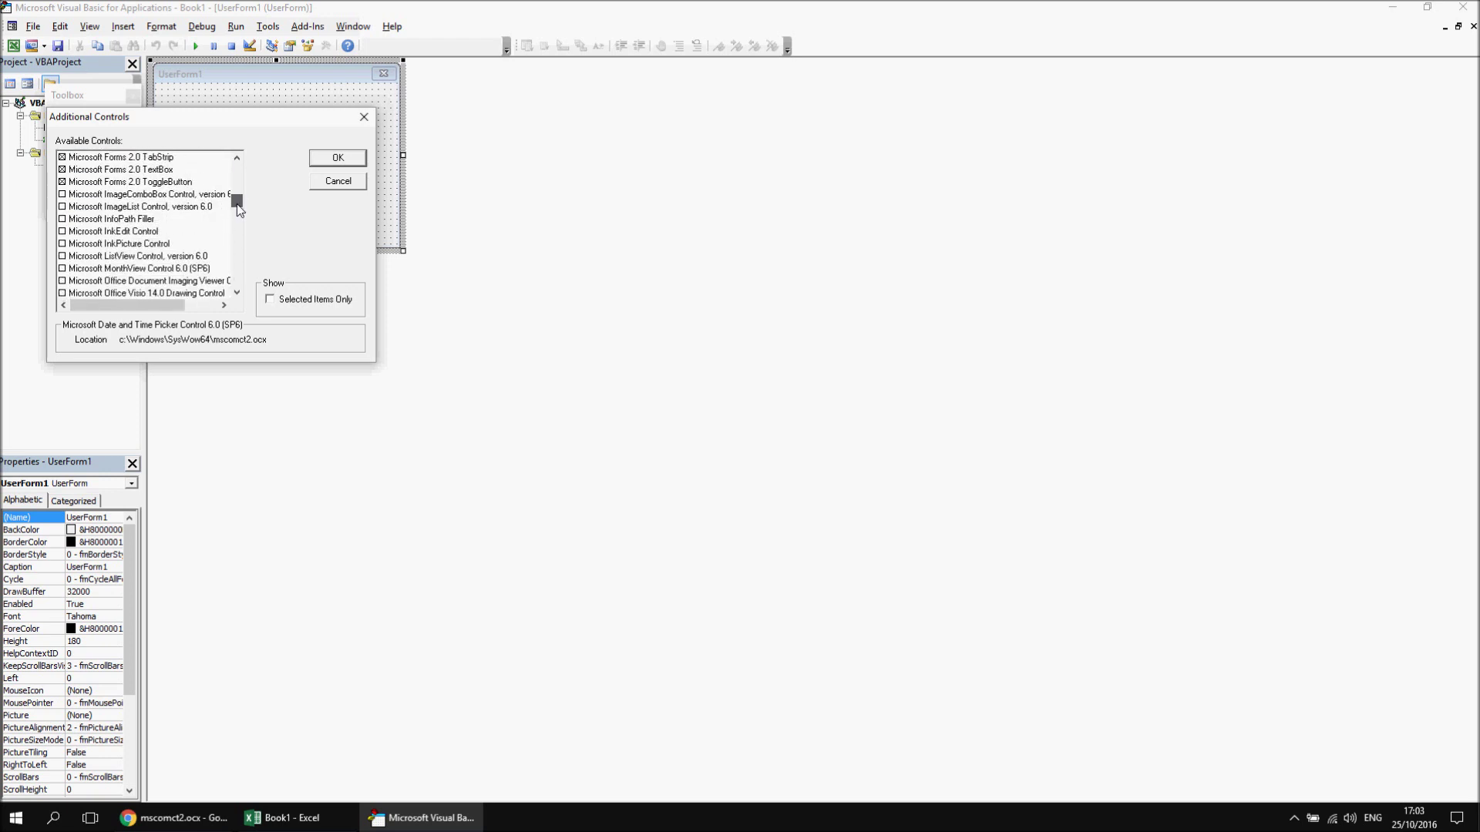
left_click(182, 270)
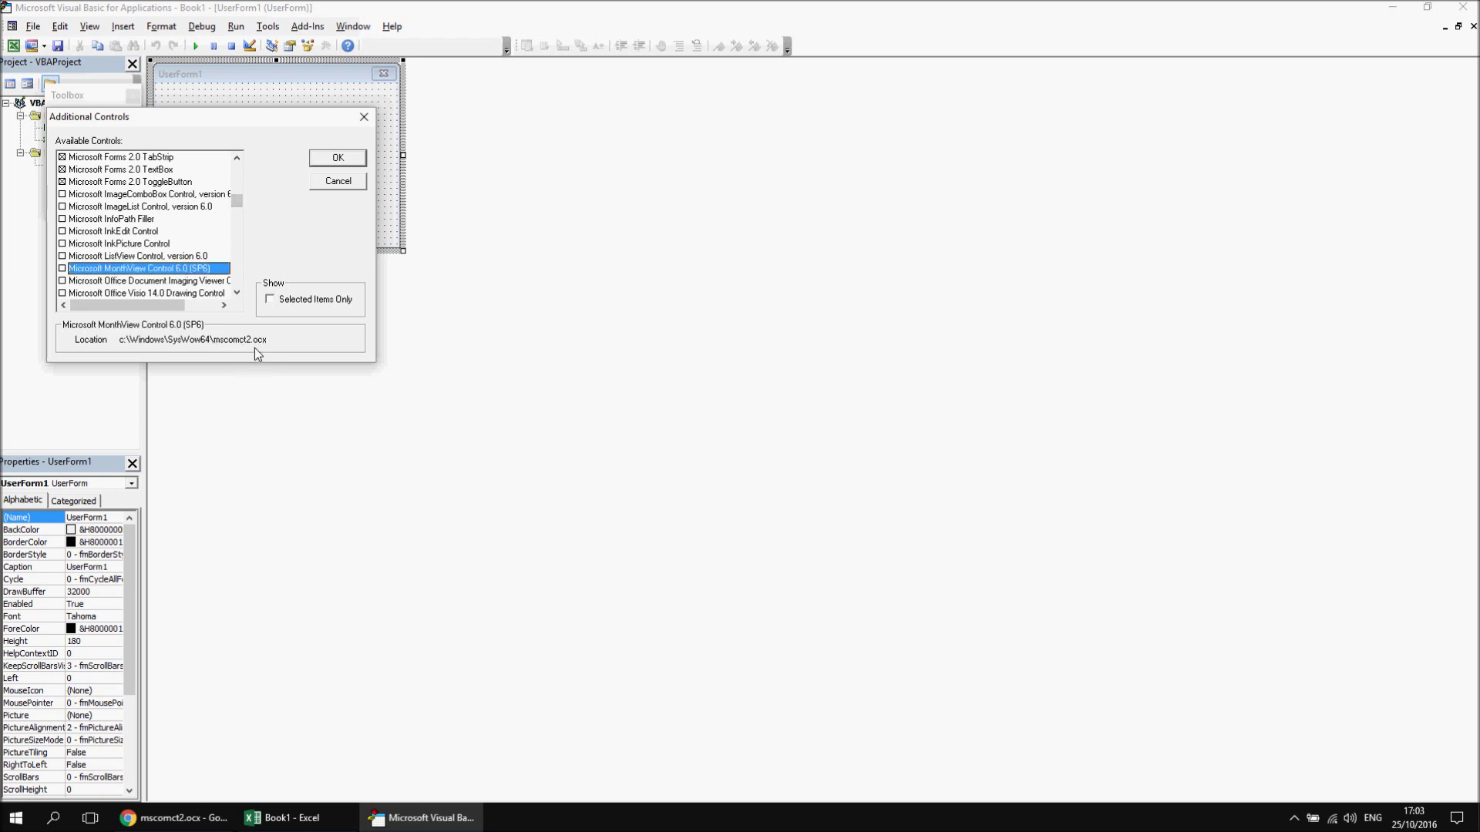
left_click(62, 268)
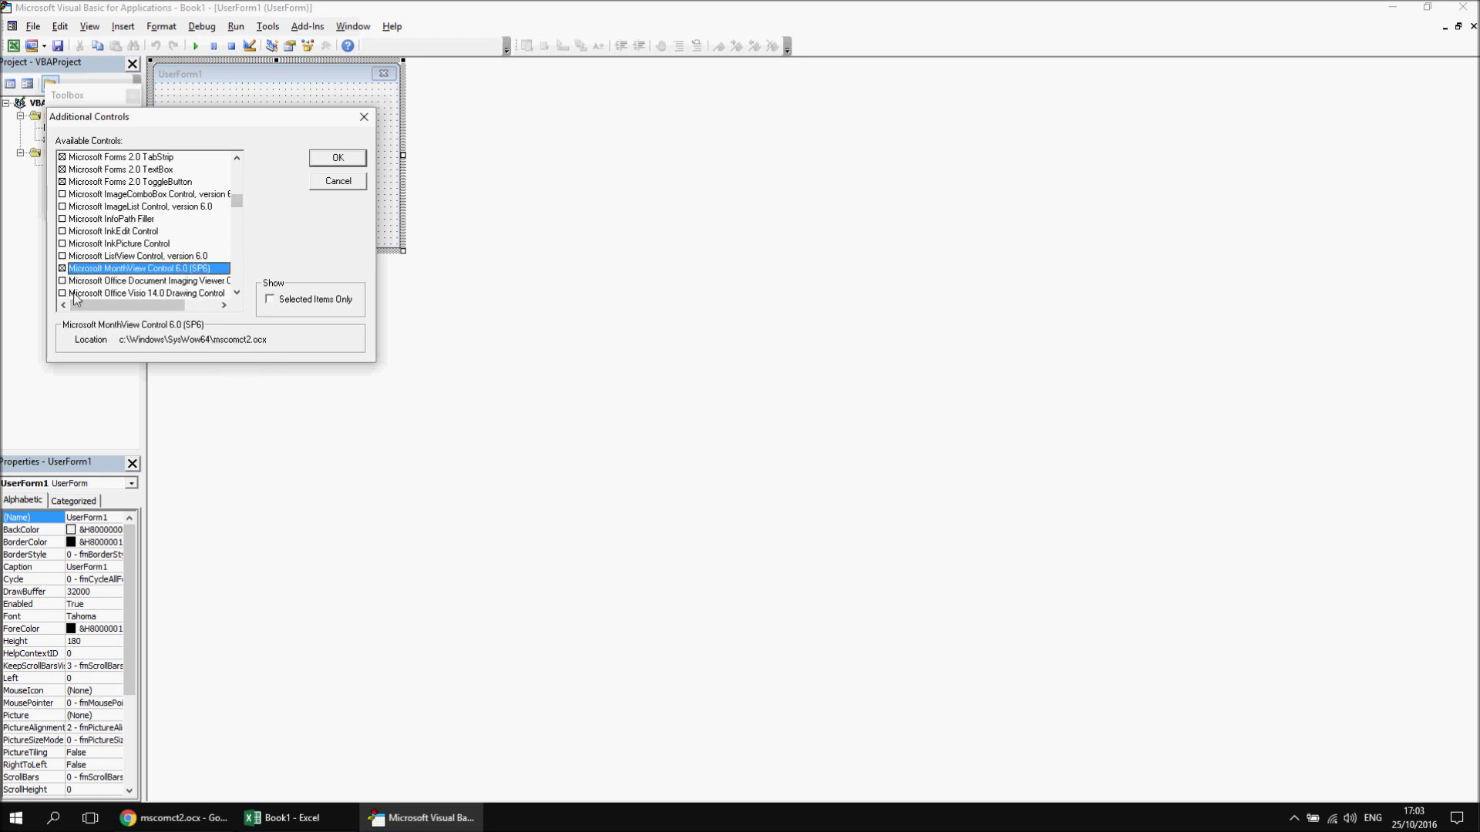
left_click(339, 158)
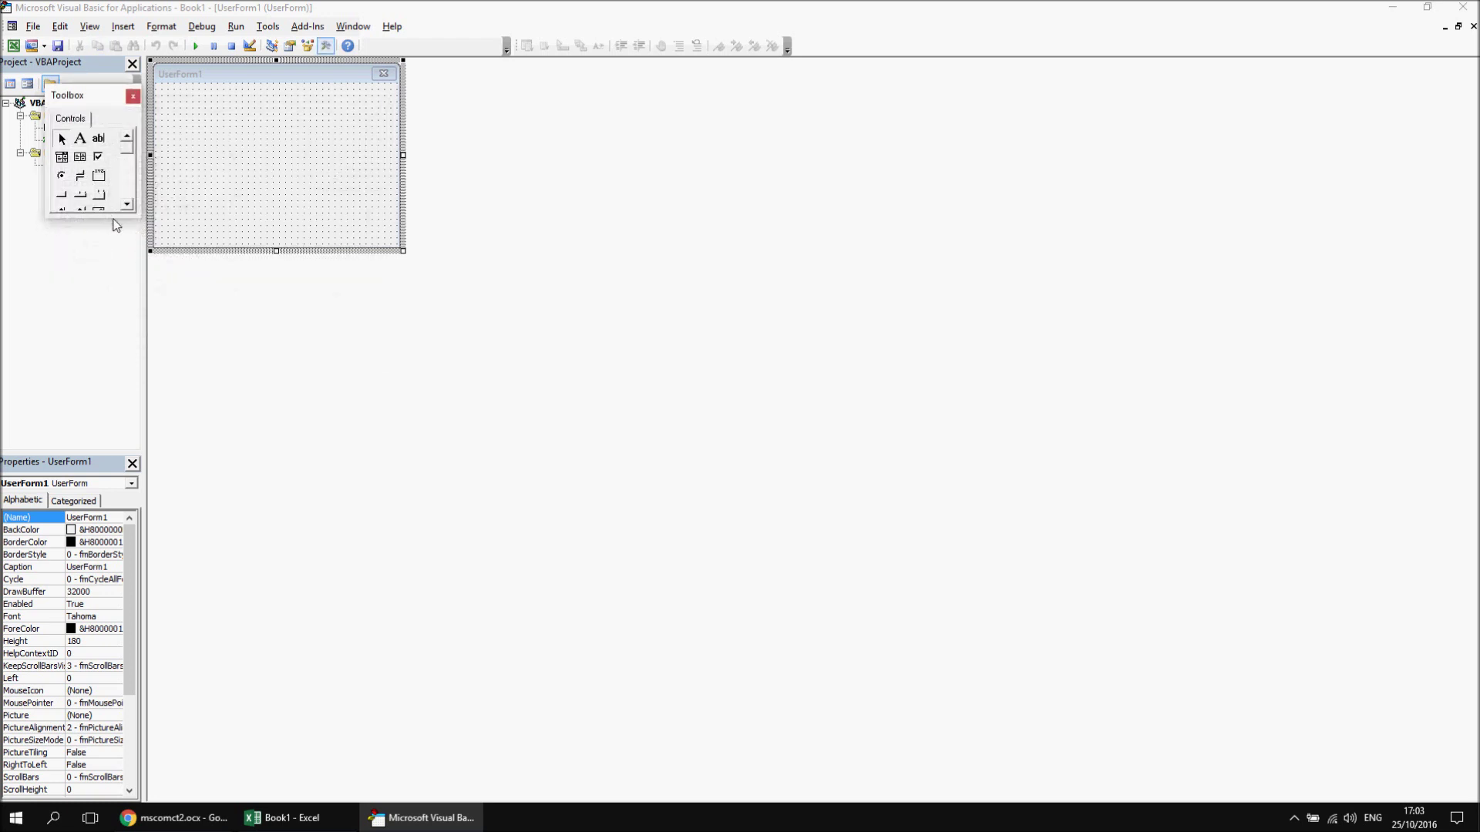
mouse_move(111, 225)
left_mouse_down()
mouse_move(112, 248)
mouse_move(113, 231)
left_mouse_up()
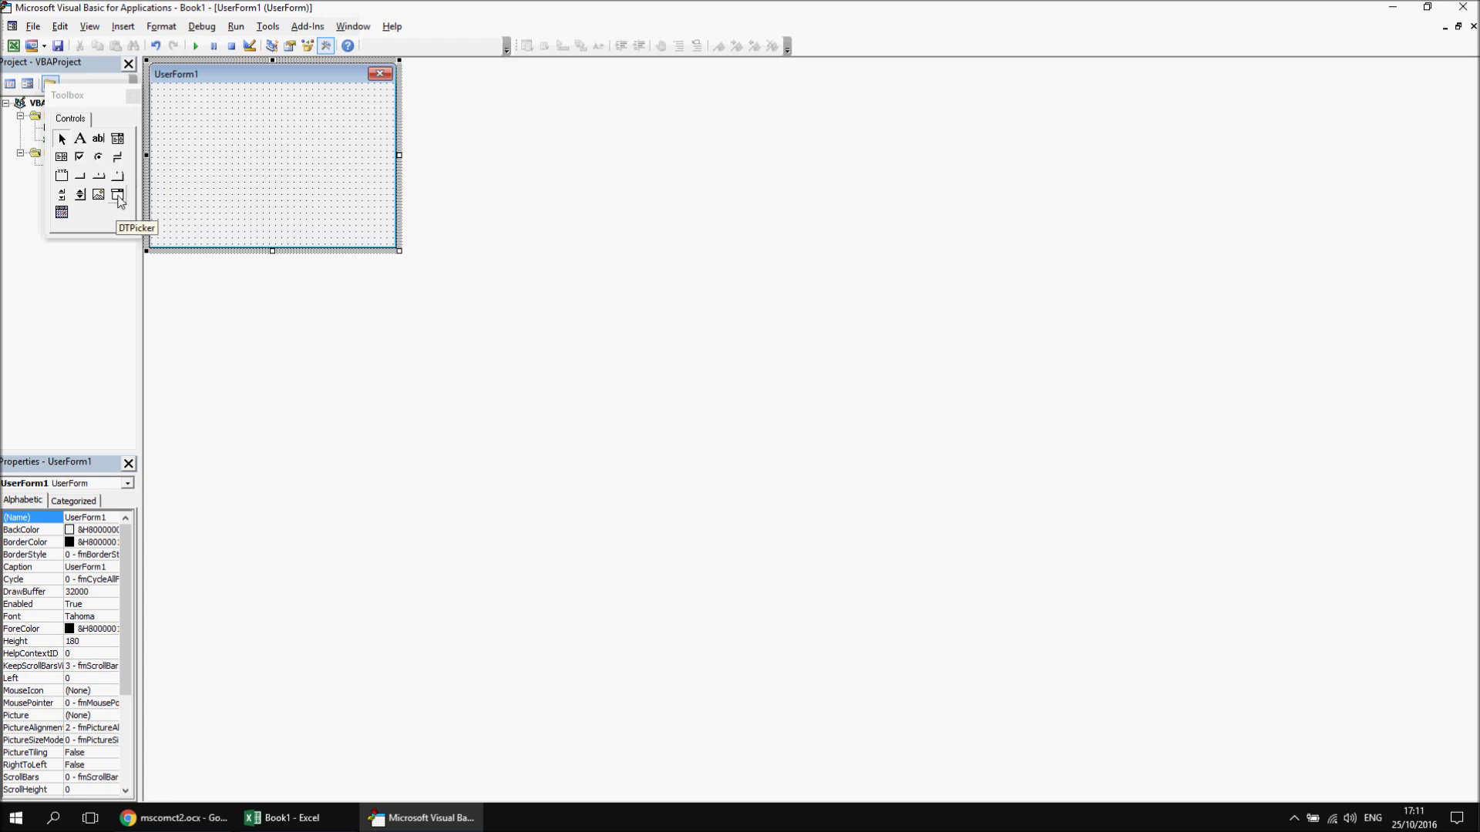
left_click(119, 199)
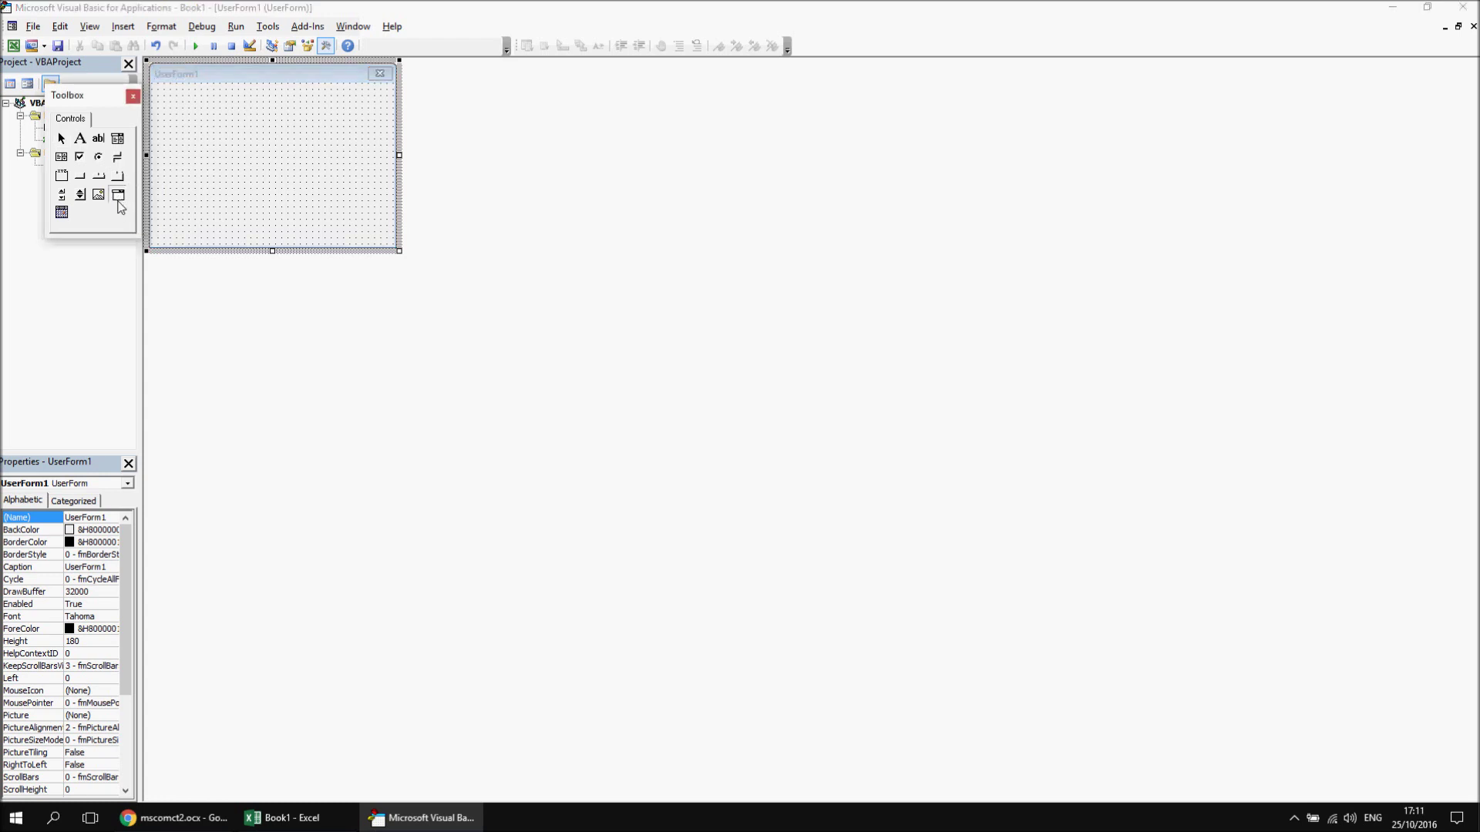
left_click(165, 101)
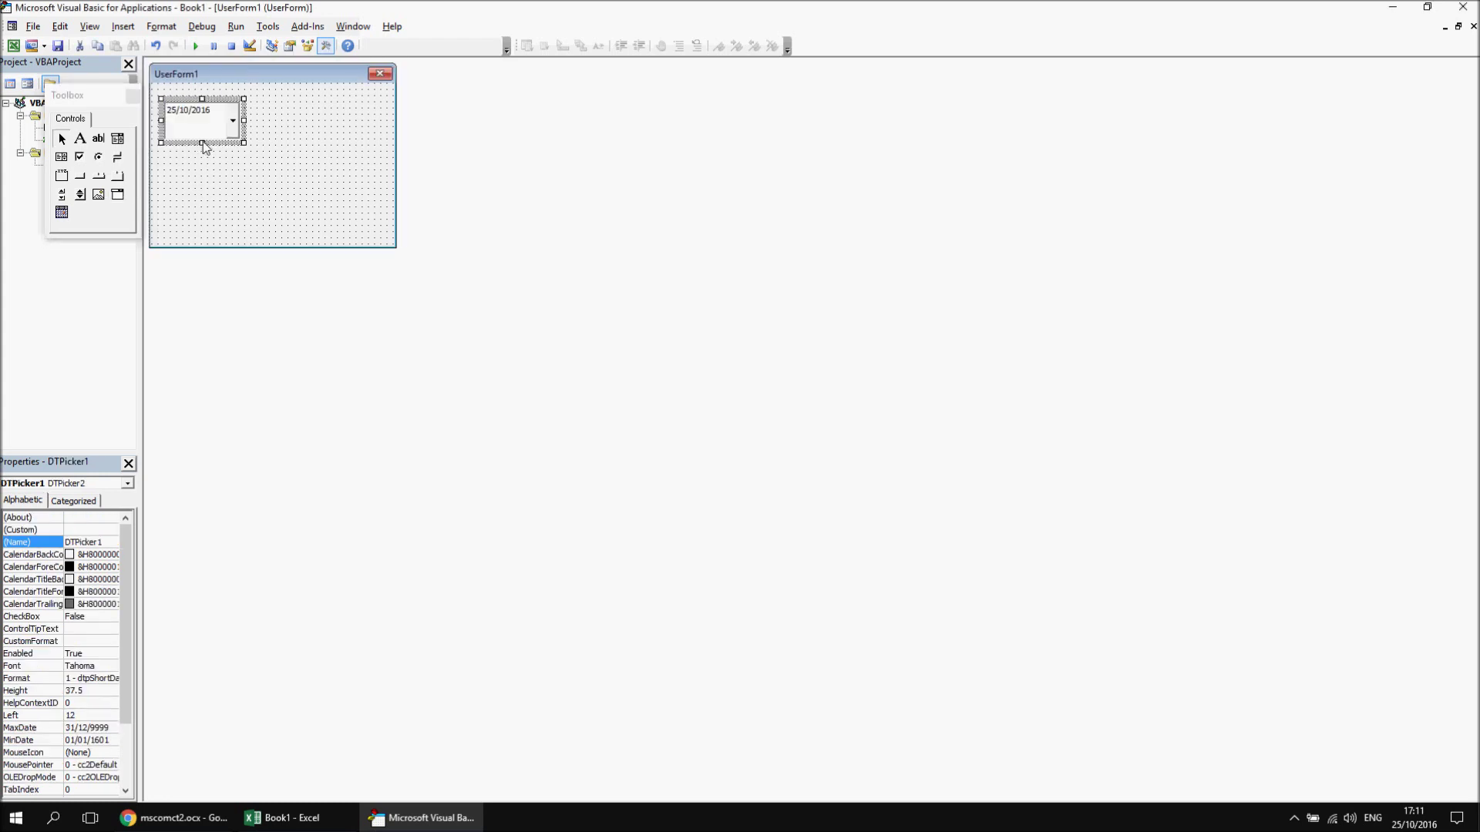
left_click_drag(204, 146, 206, 128)
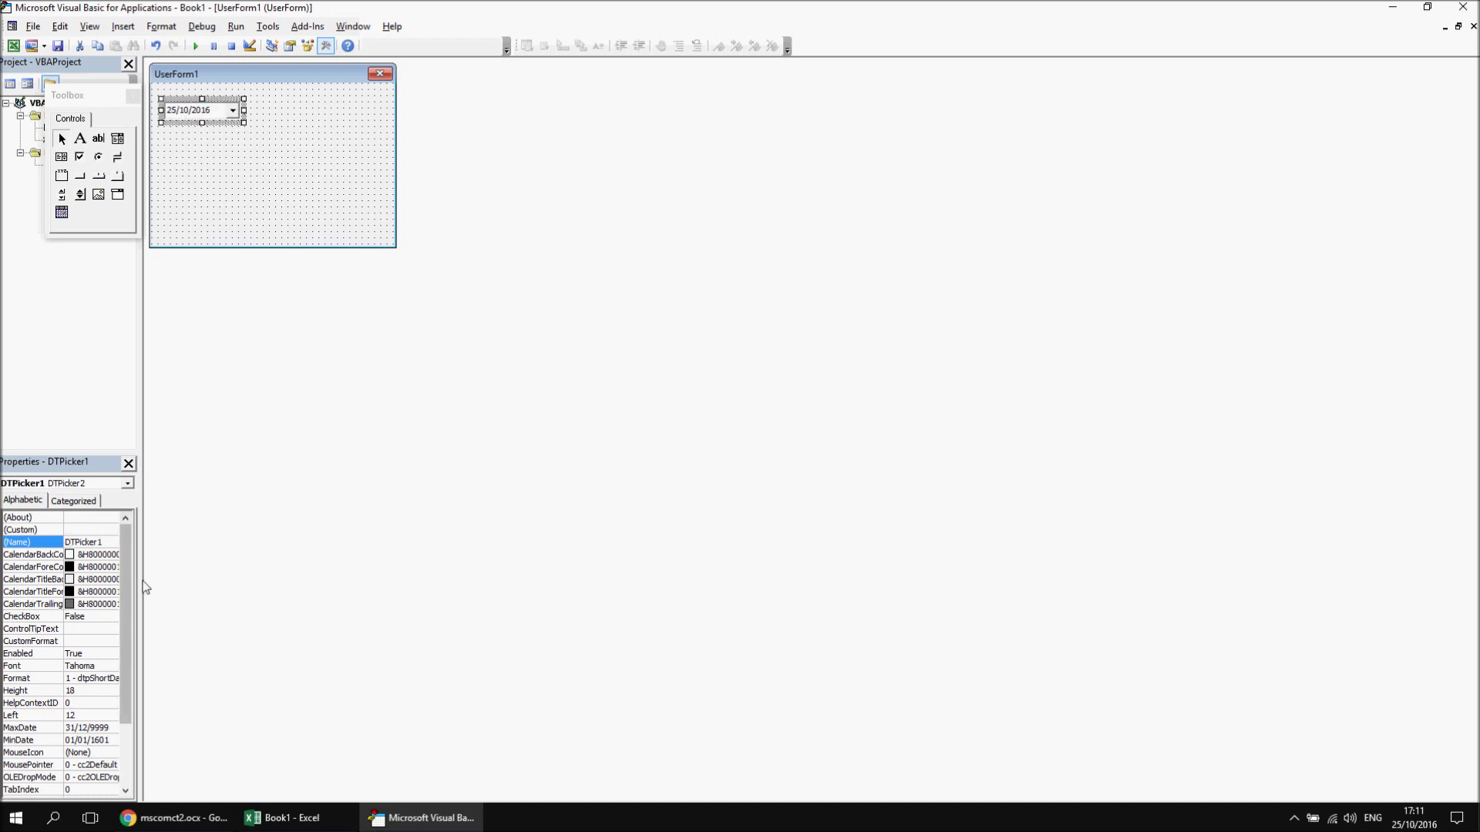
left_click_drag(143, 583, 195, 583)
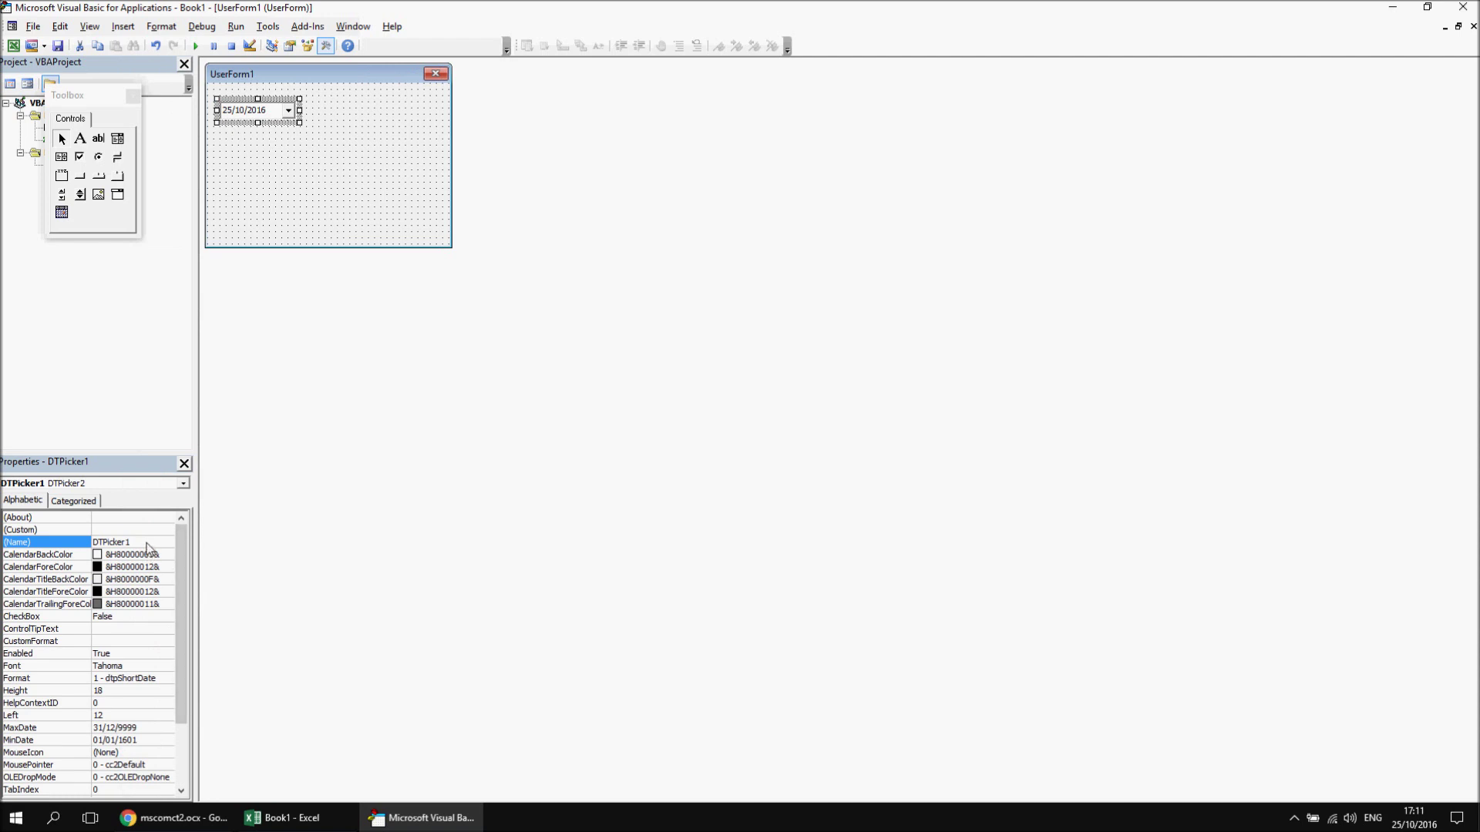
left_click(163, 681)
left_click(167, 678)
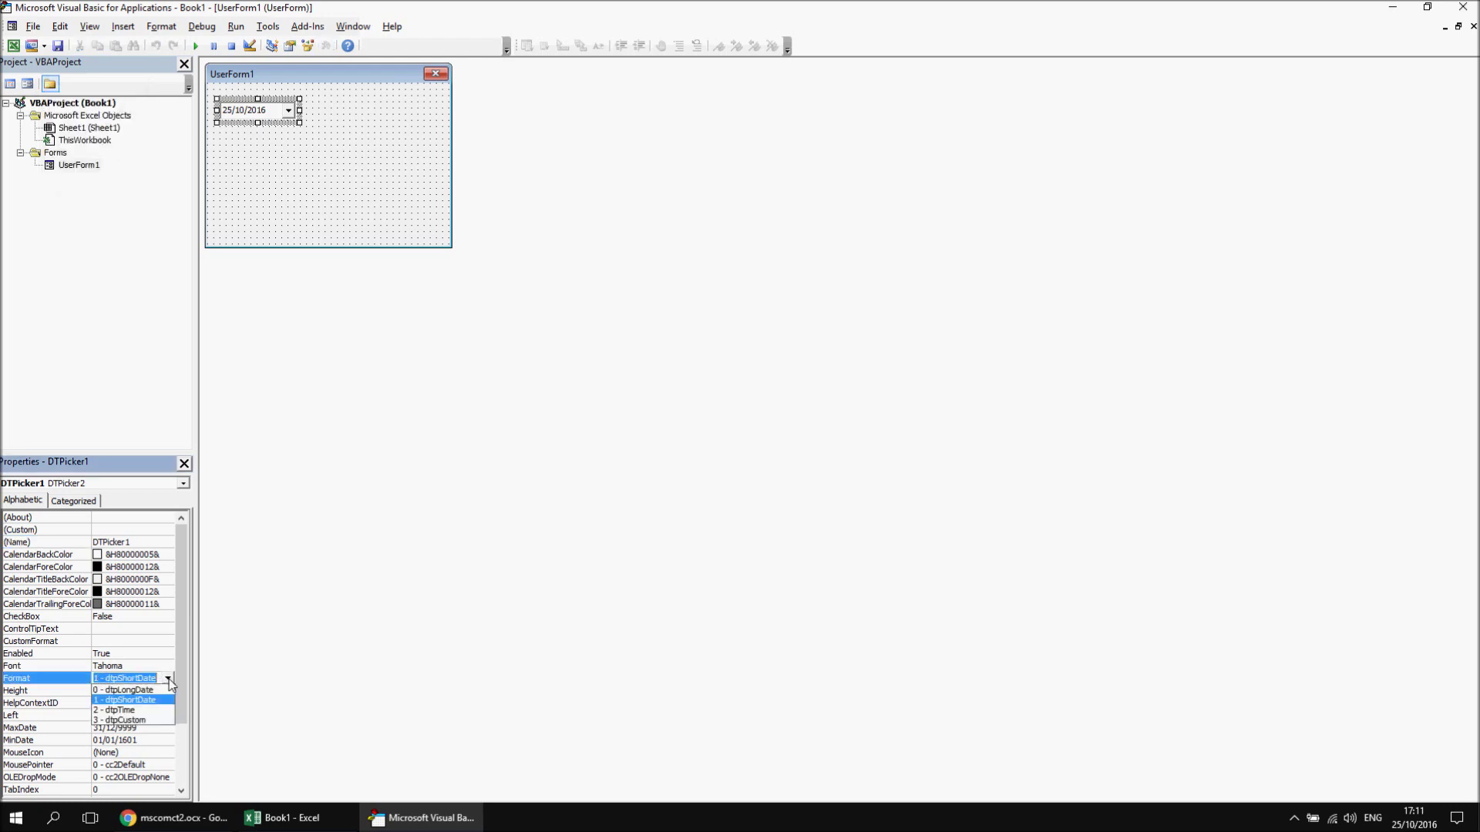
left_click(169, 679)
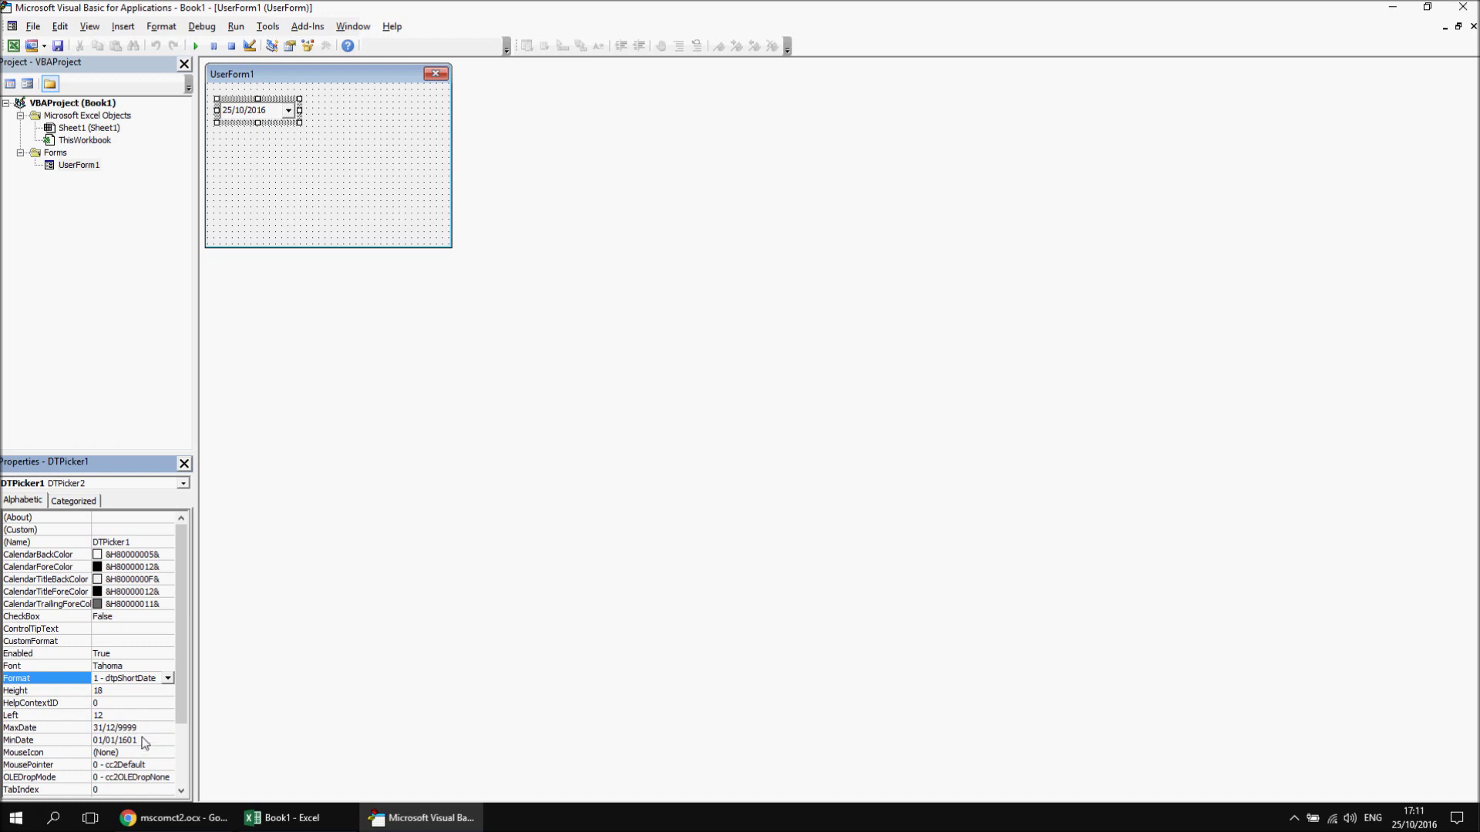
left_click(358, 216)
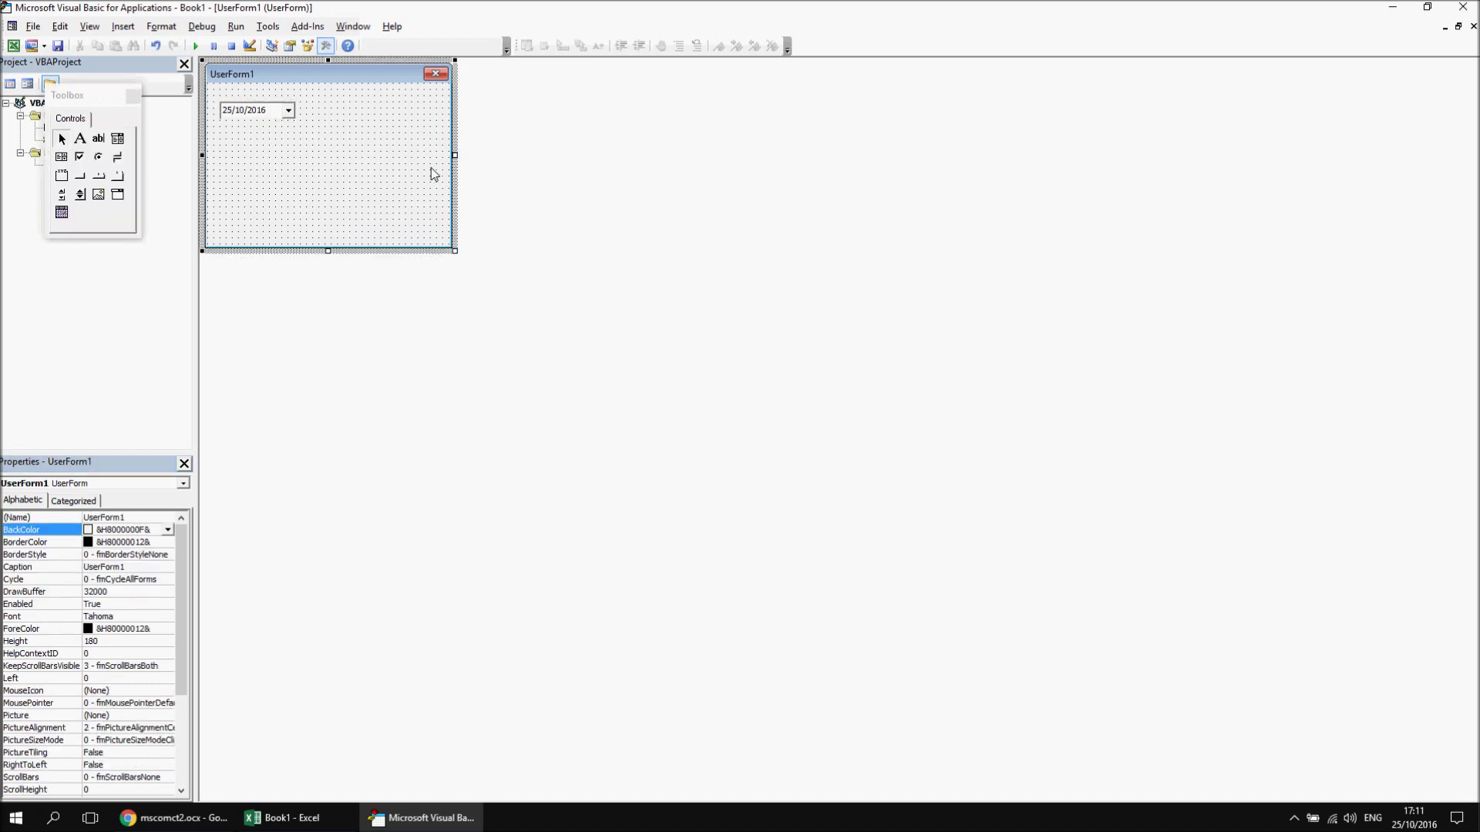
left_click(62, 212)
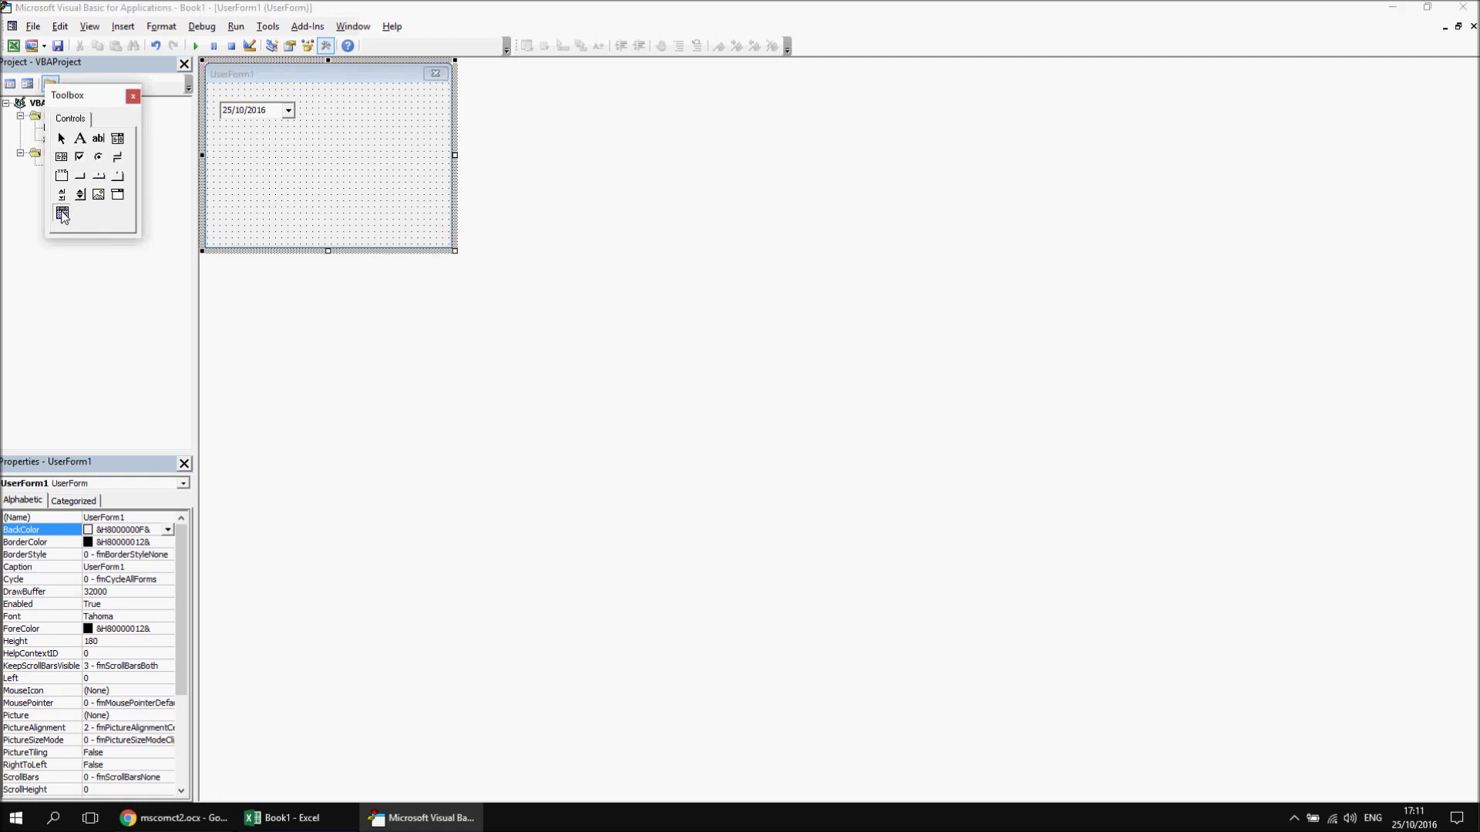
Step: Place a MonthView1 calendar beside the date picker, then run UserForm1
left_click(308, 109)
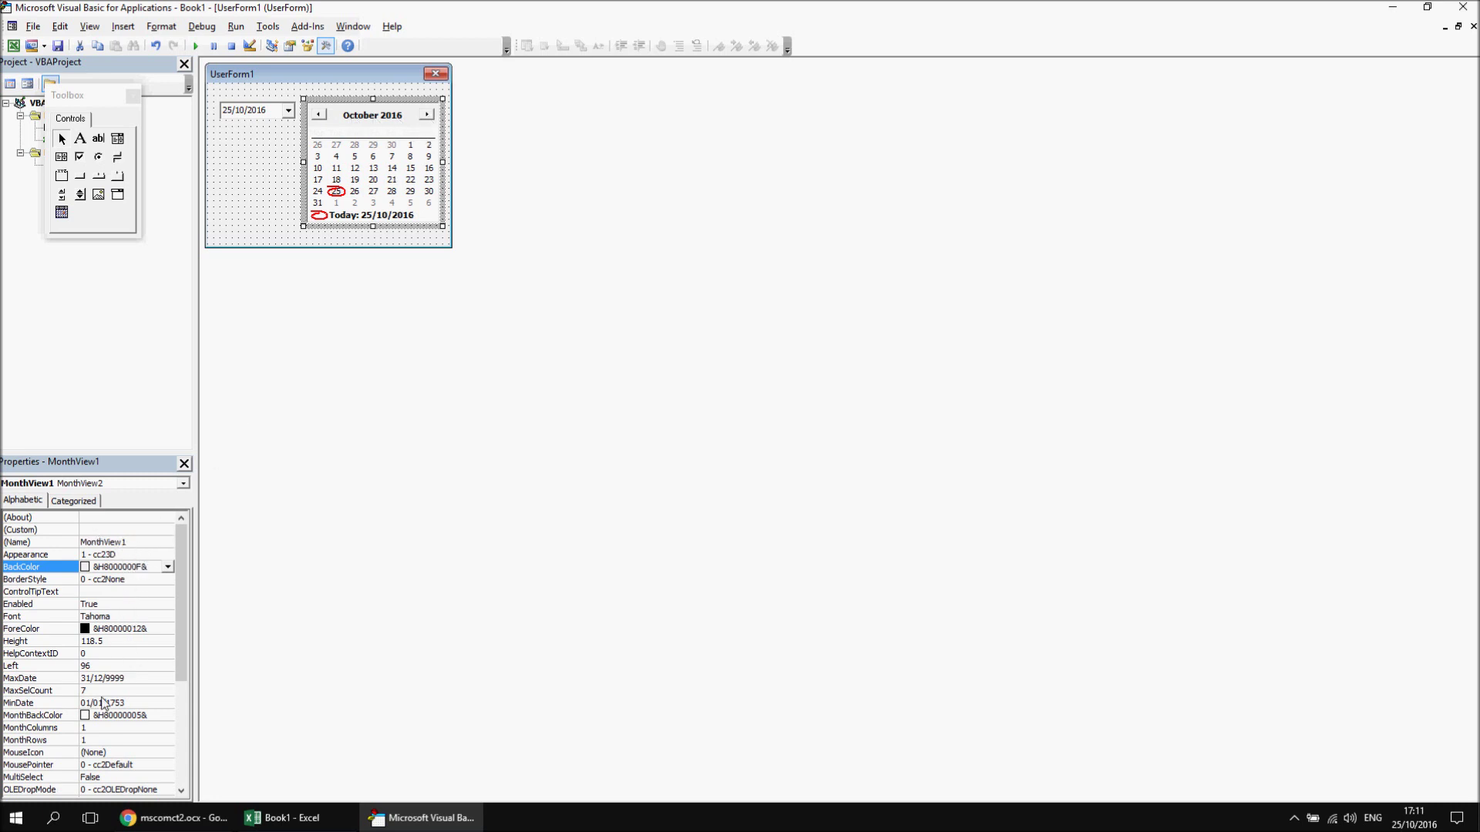
left_click(257, 218)
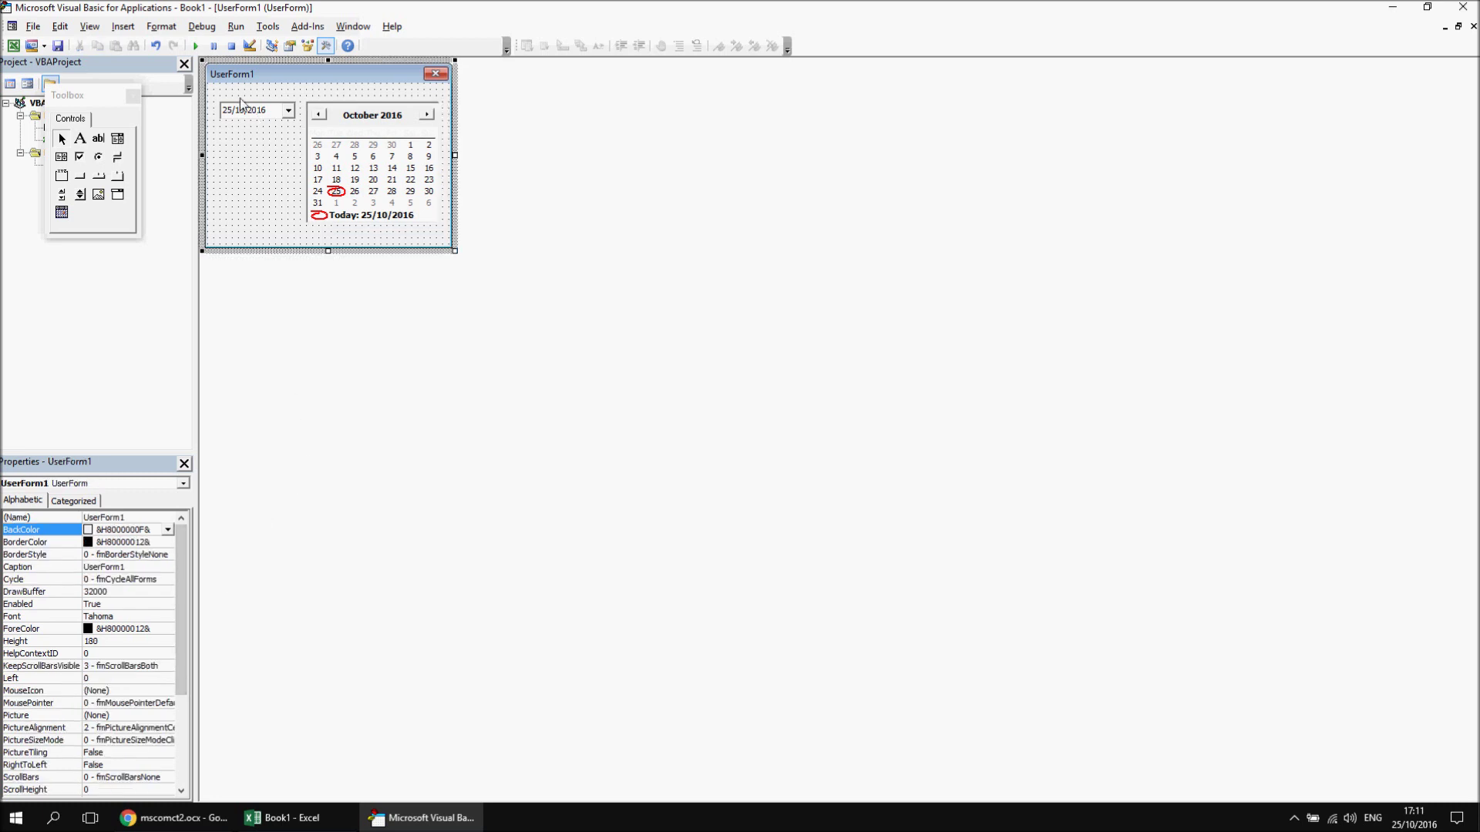
left_click(195, 45)
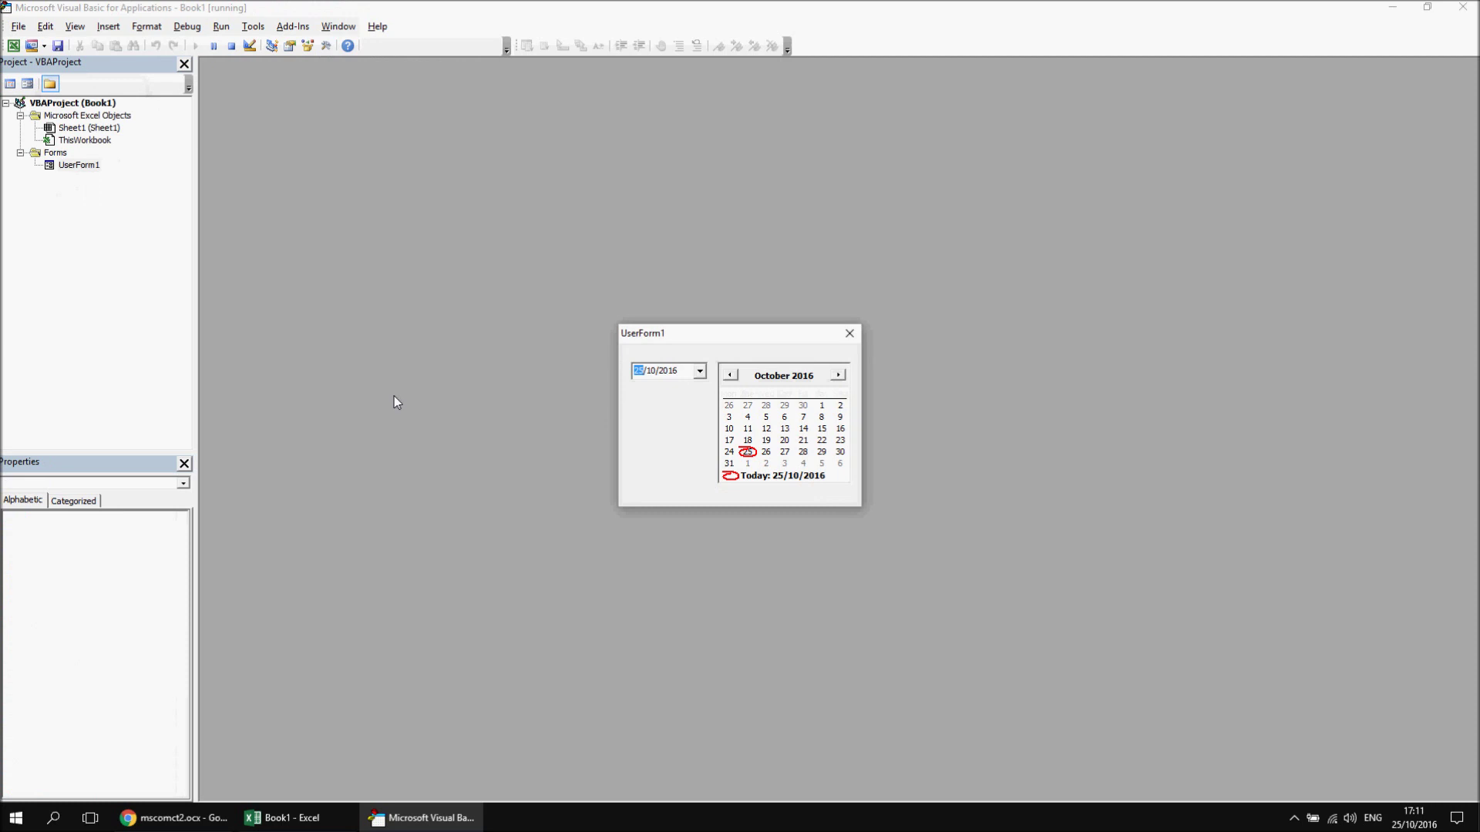
Step: Pick 10 August 2016 in the DTPicker's drop-down calendar
left_click(700, 373)
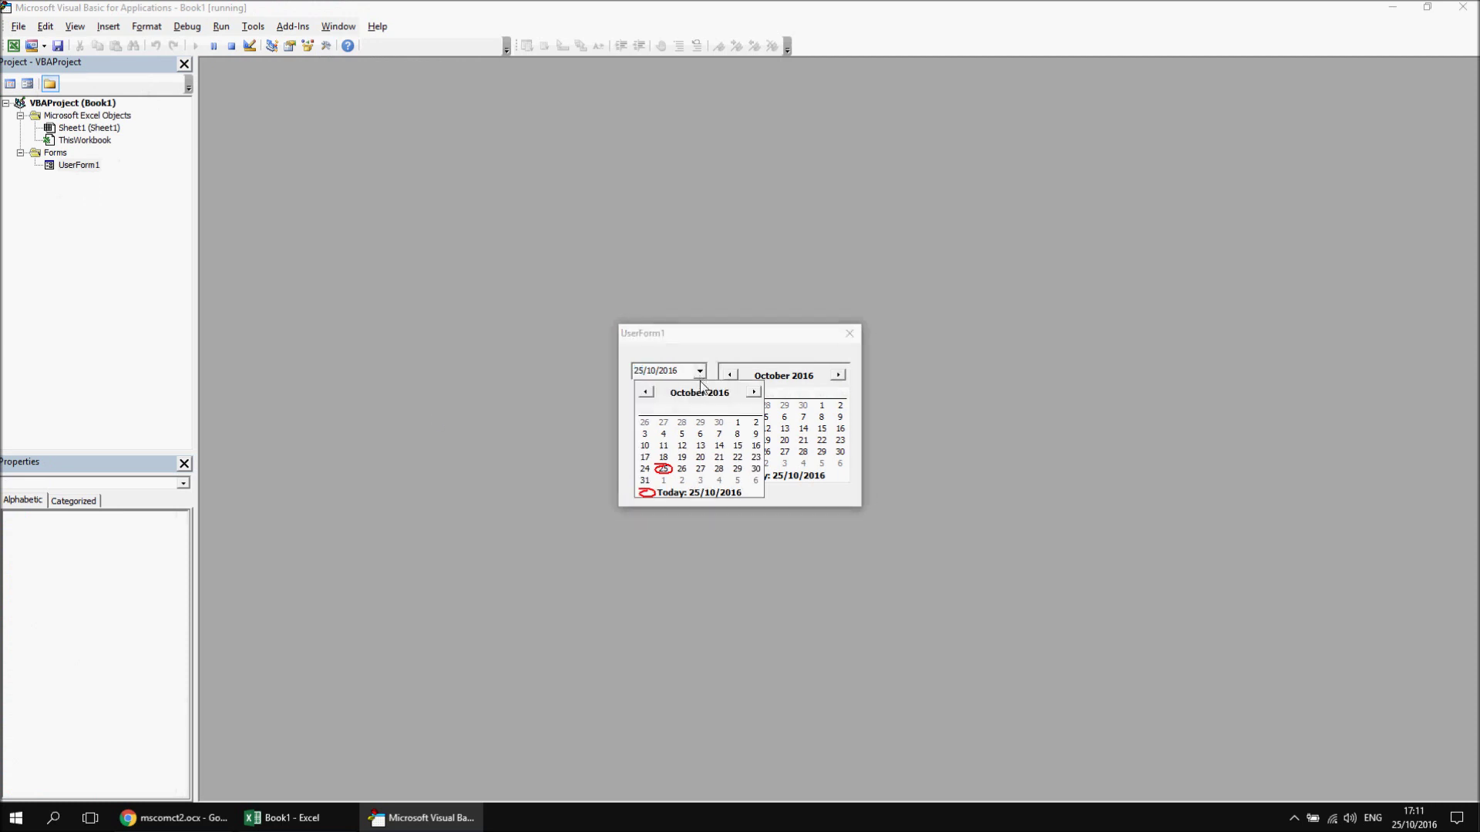
left_click(755, 394)
left_click(647, 395)
left_click(648, 395)
left_click(647, 394)
left_click(682, 447)
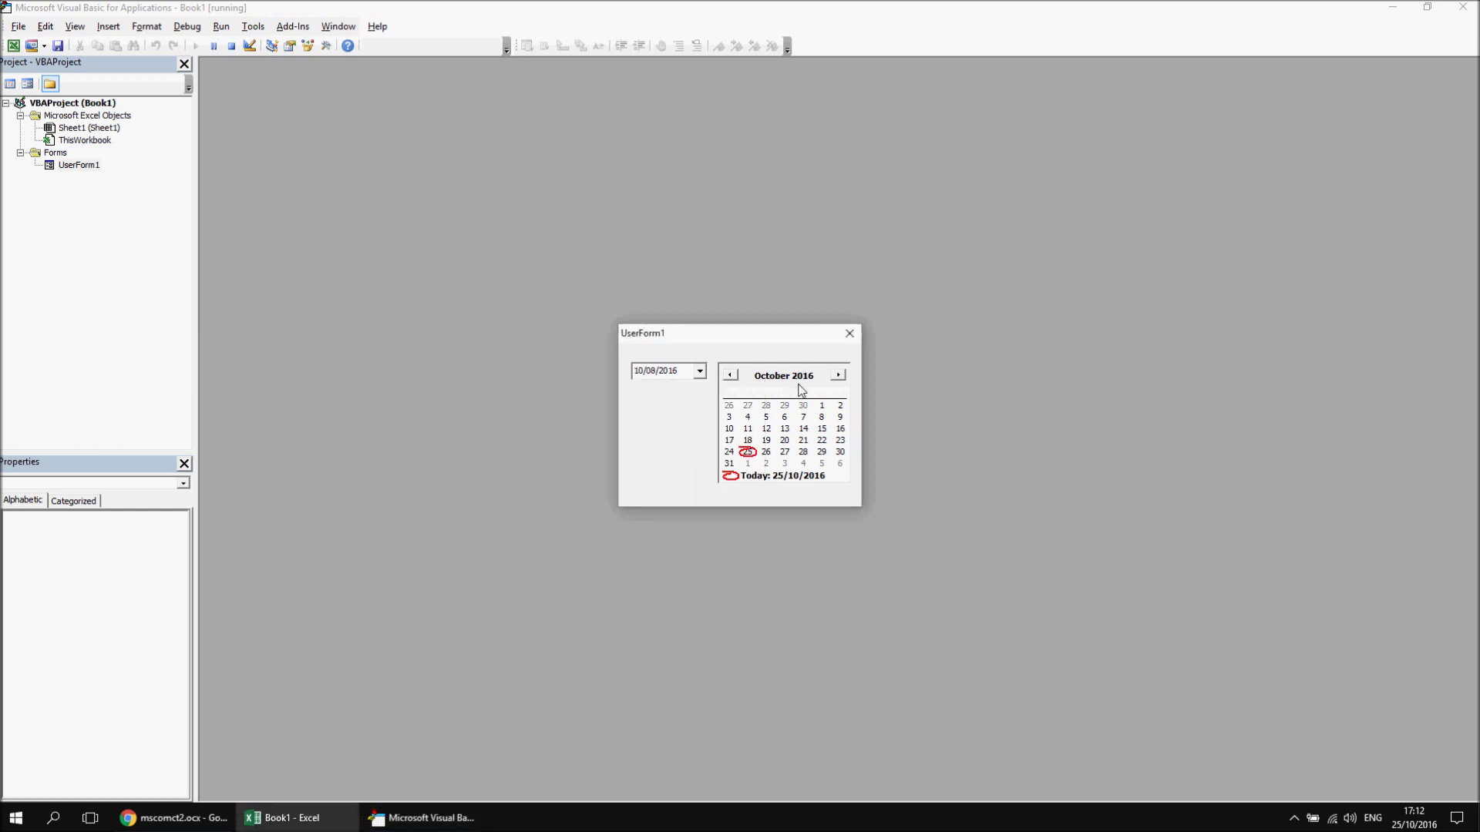
Step: Browse the MonthView forward and jump to September 2017, then close the running form
left_click(837, 376)
left_click(838, 375)
left_click(837, 376)
left_click(838, 375)
left_click(838, 375)
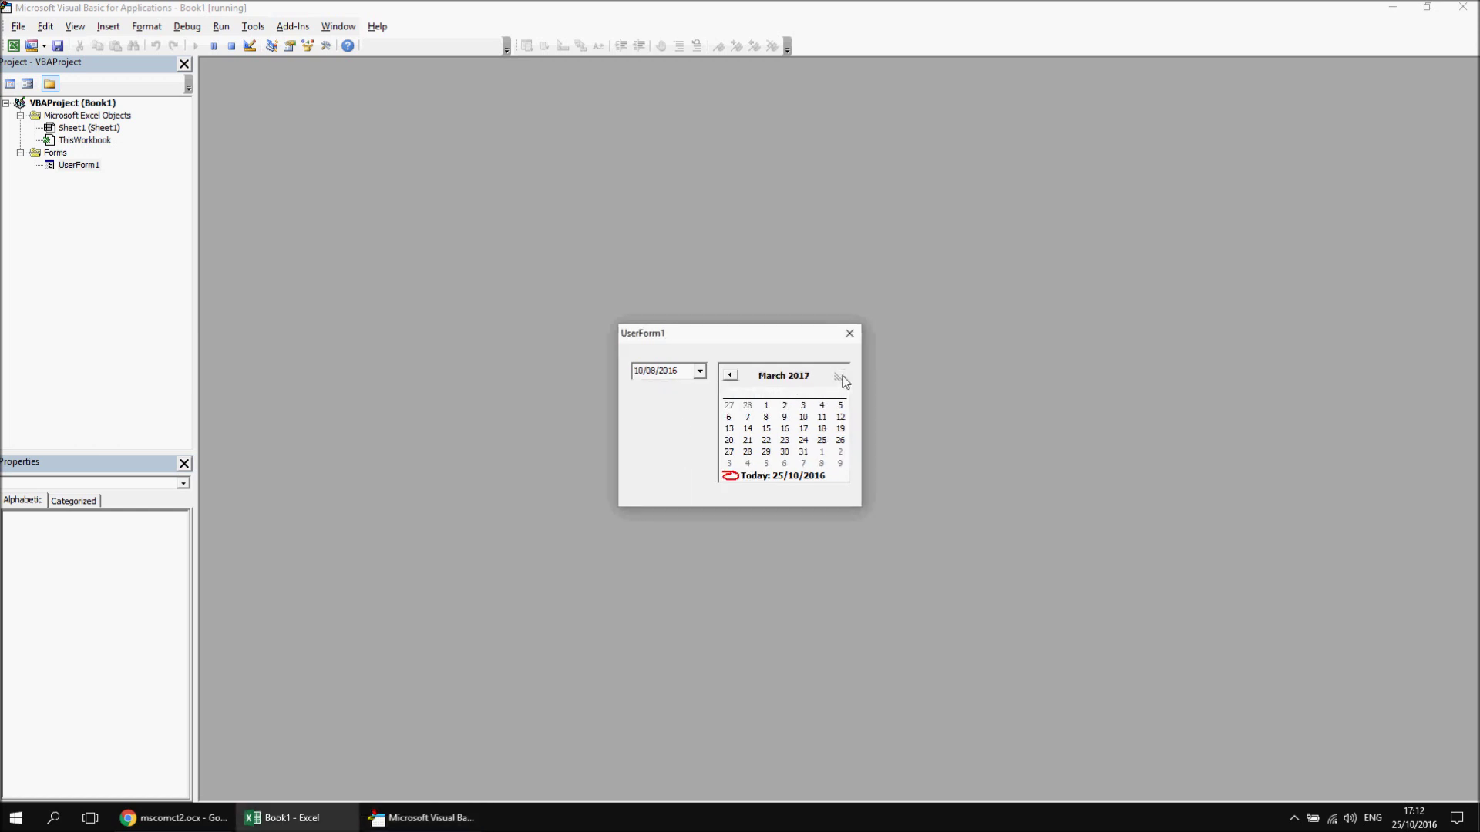
left_click(770, 376)
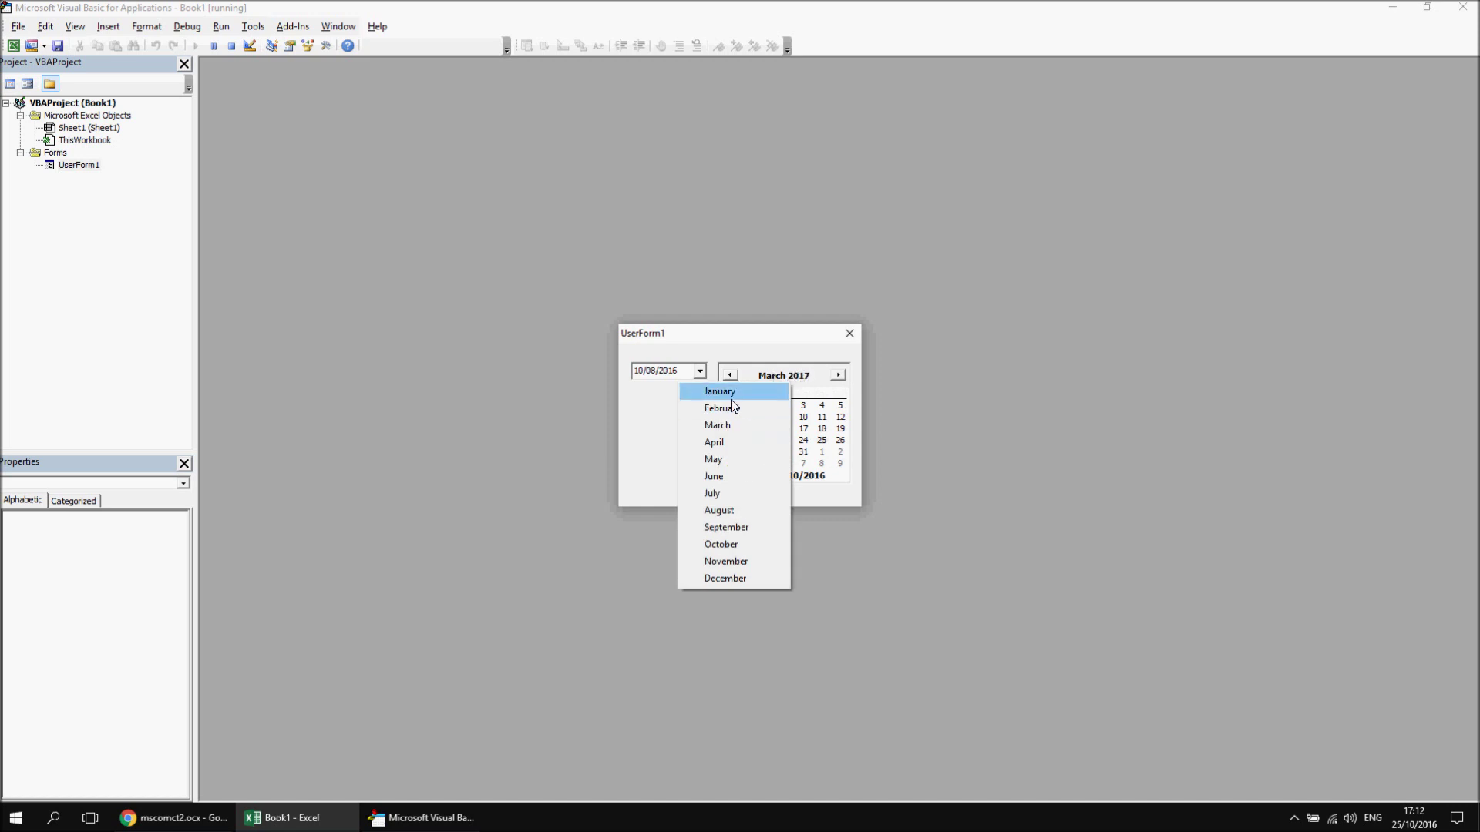
left_click(726, 529)
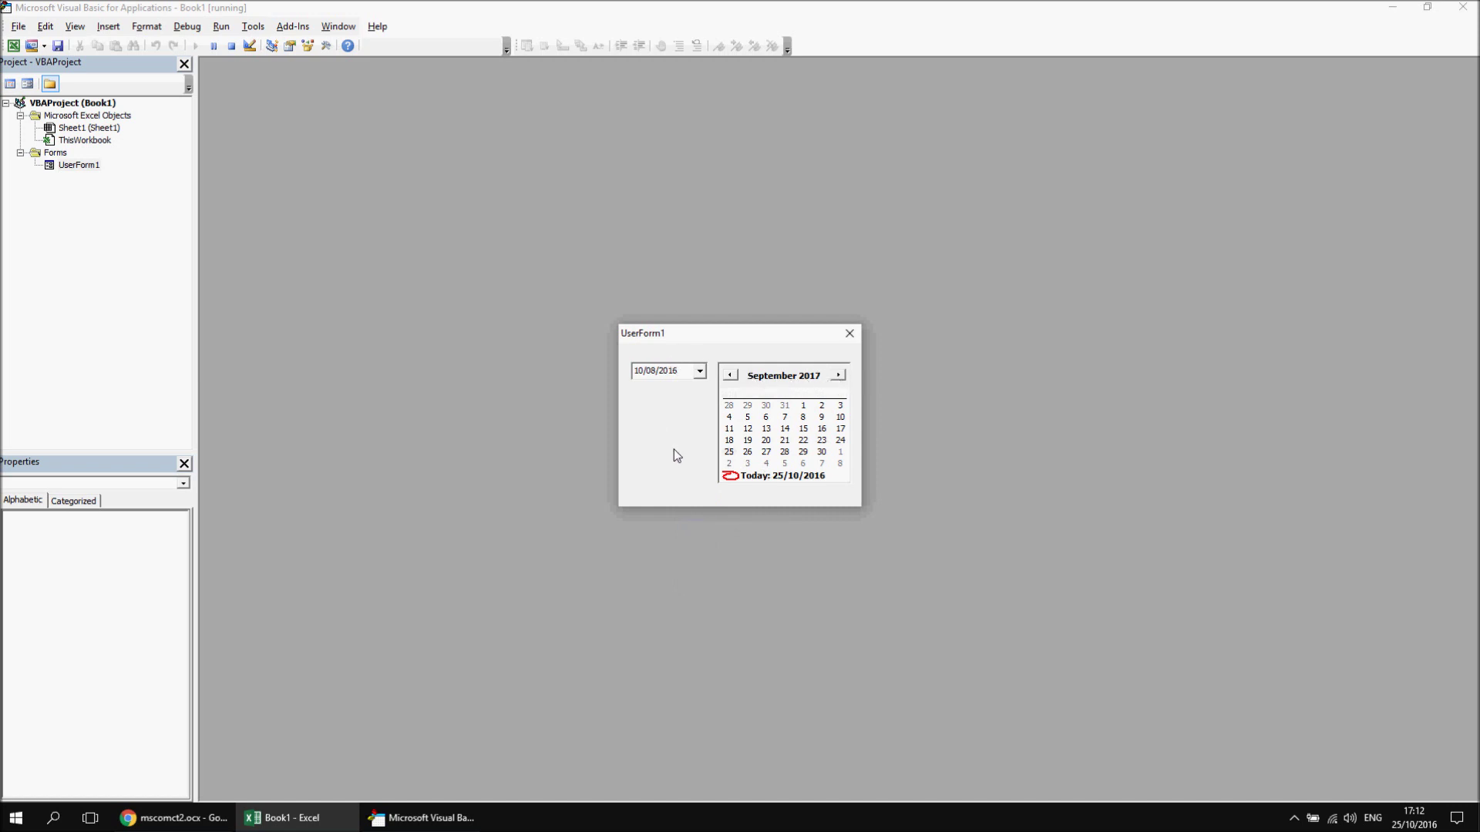
left_click(849, 333)
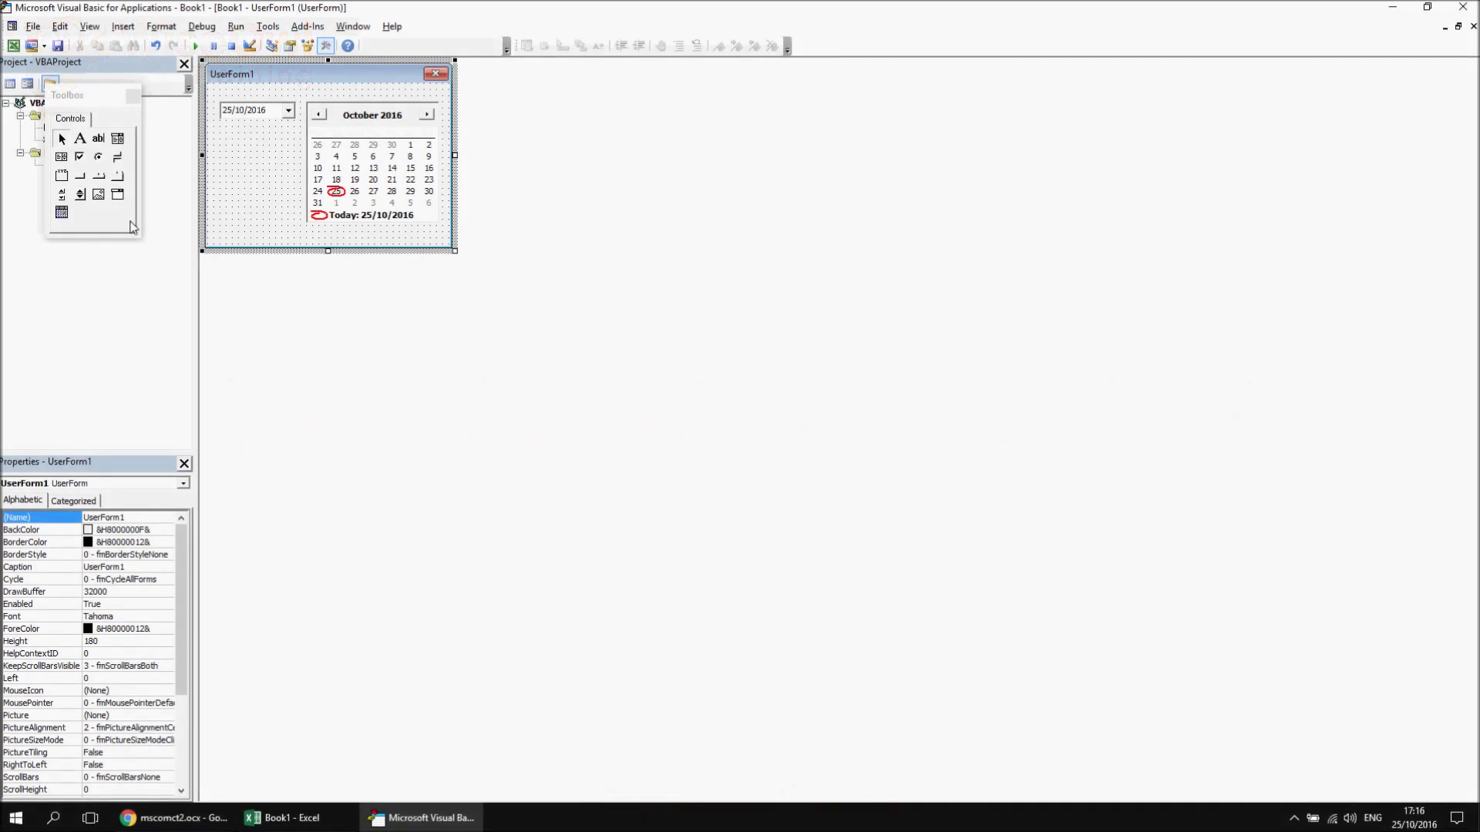
Step: Add a CommandButton below the date picker and go to its Click routine
left_click(82, 178)
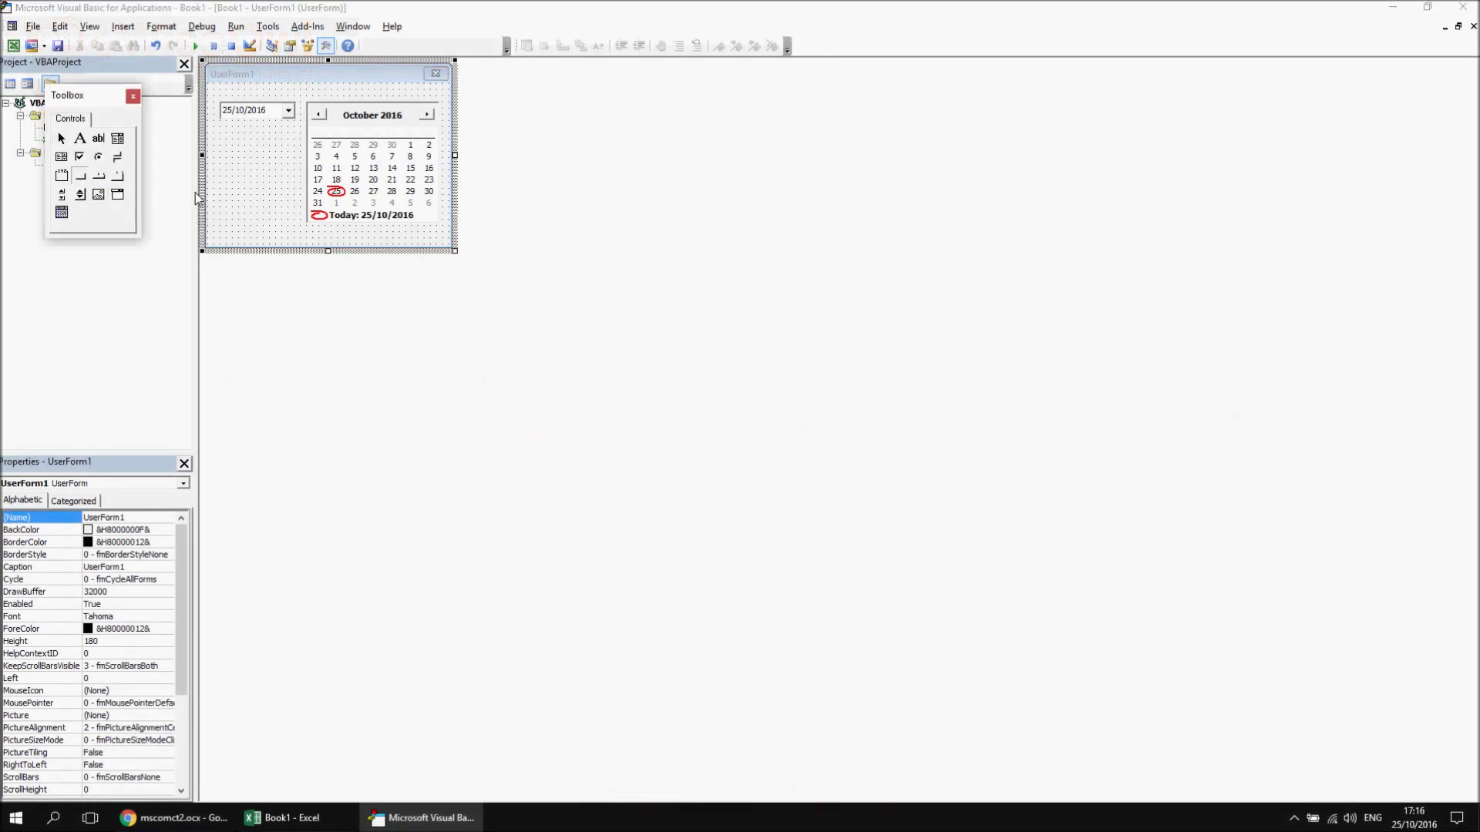
left_click(219, 180)
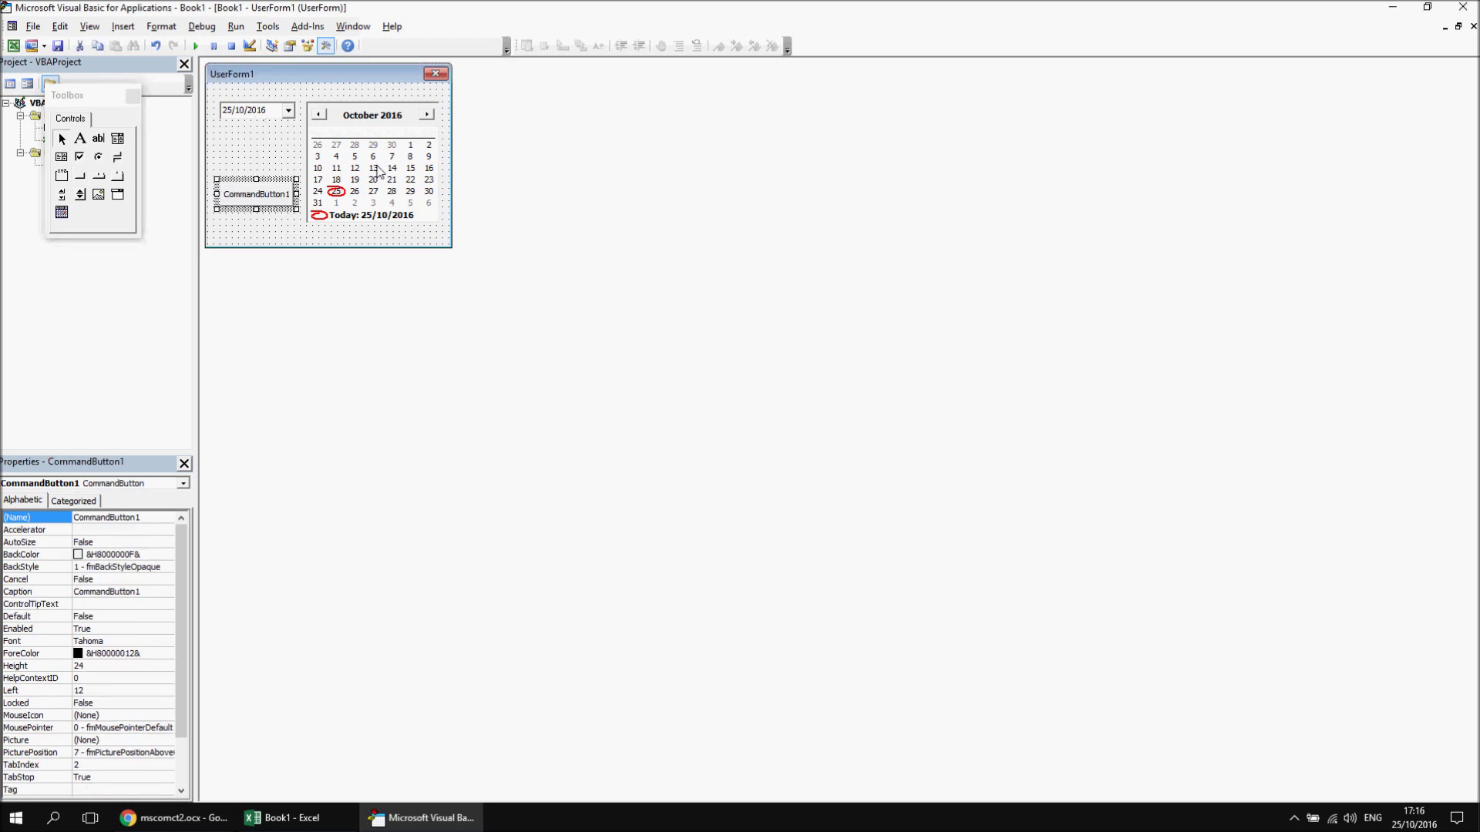
double_click(279, 208)
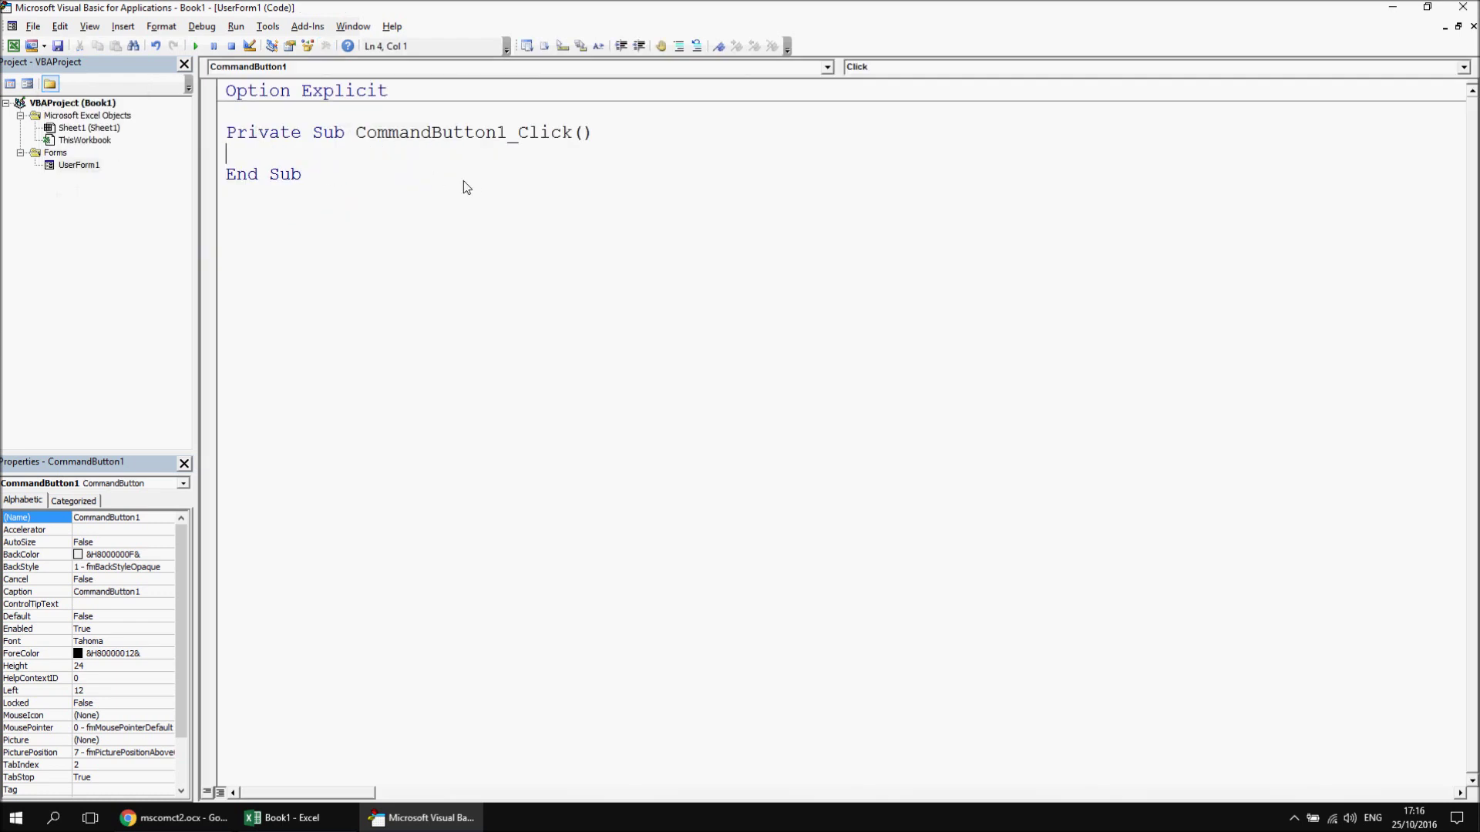
Step: Write MsgBox DTPicker1.Value & vbNewLine & MonthView1.Value in CommandButton1's Click sub
key("Return")
type("msgbox ")
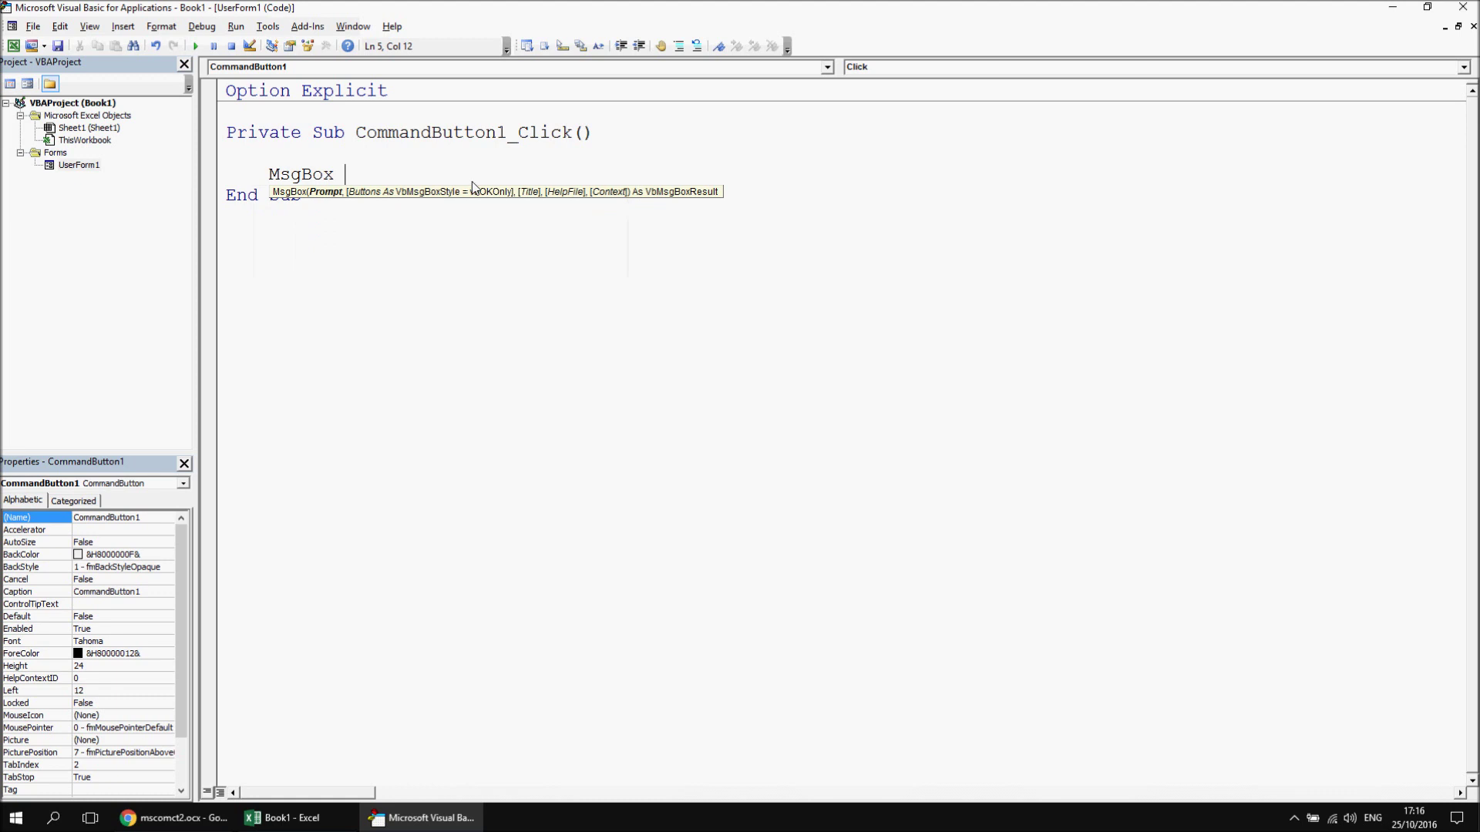
type("d")
key("ctrl+space")
type("tp")
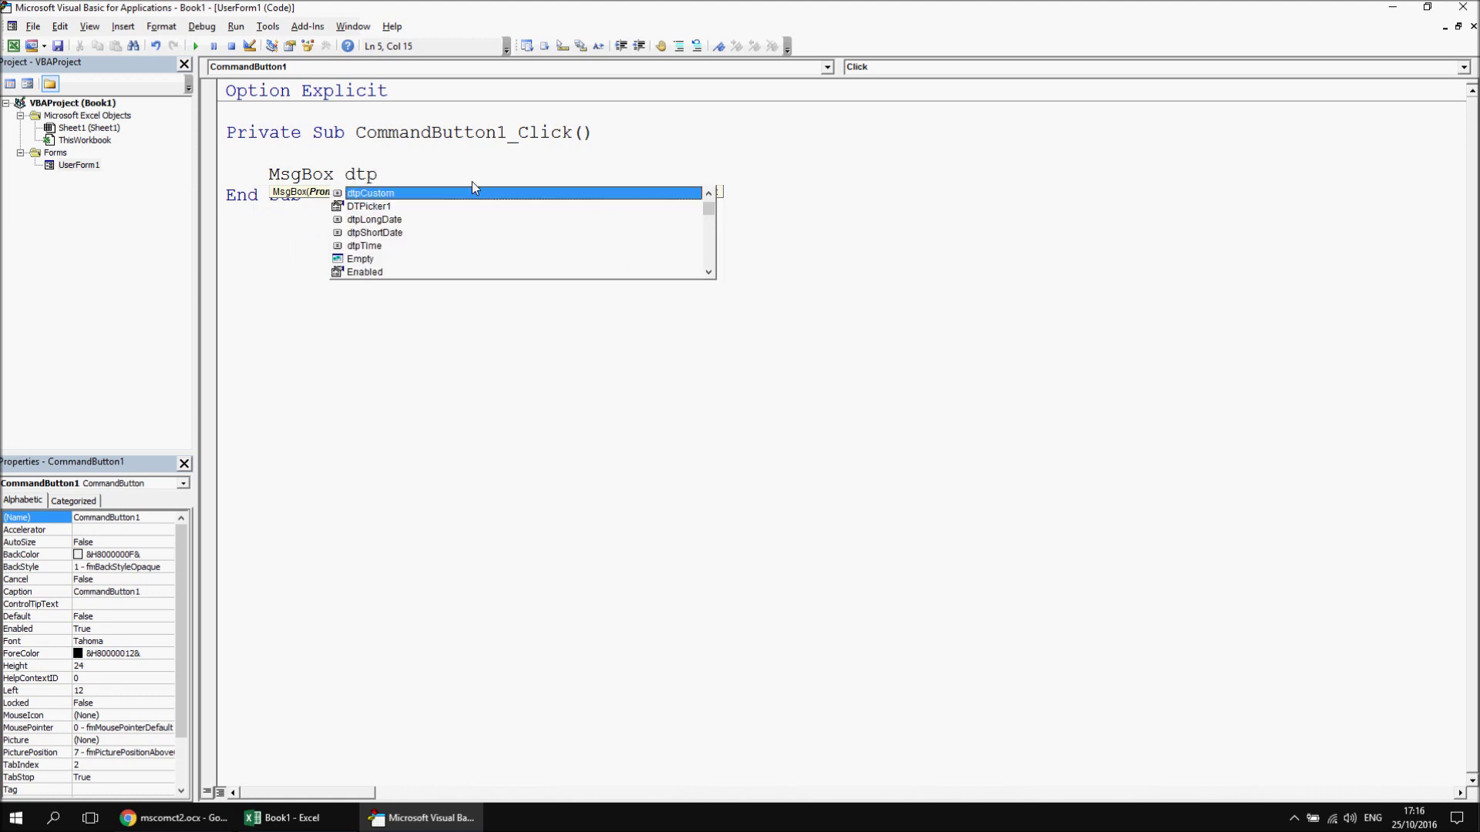
key("Down")
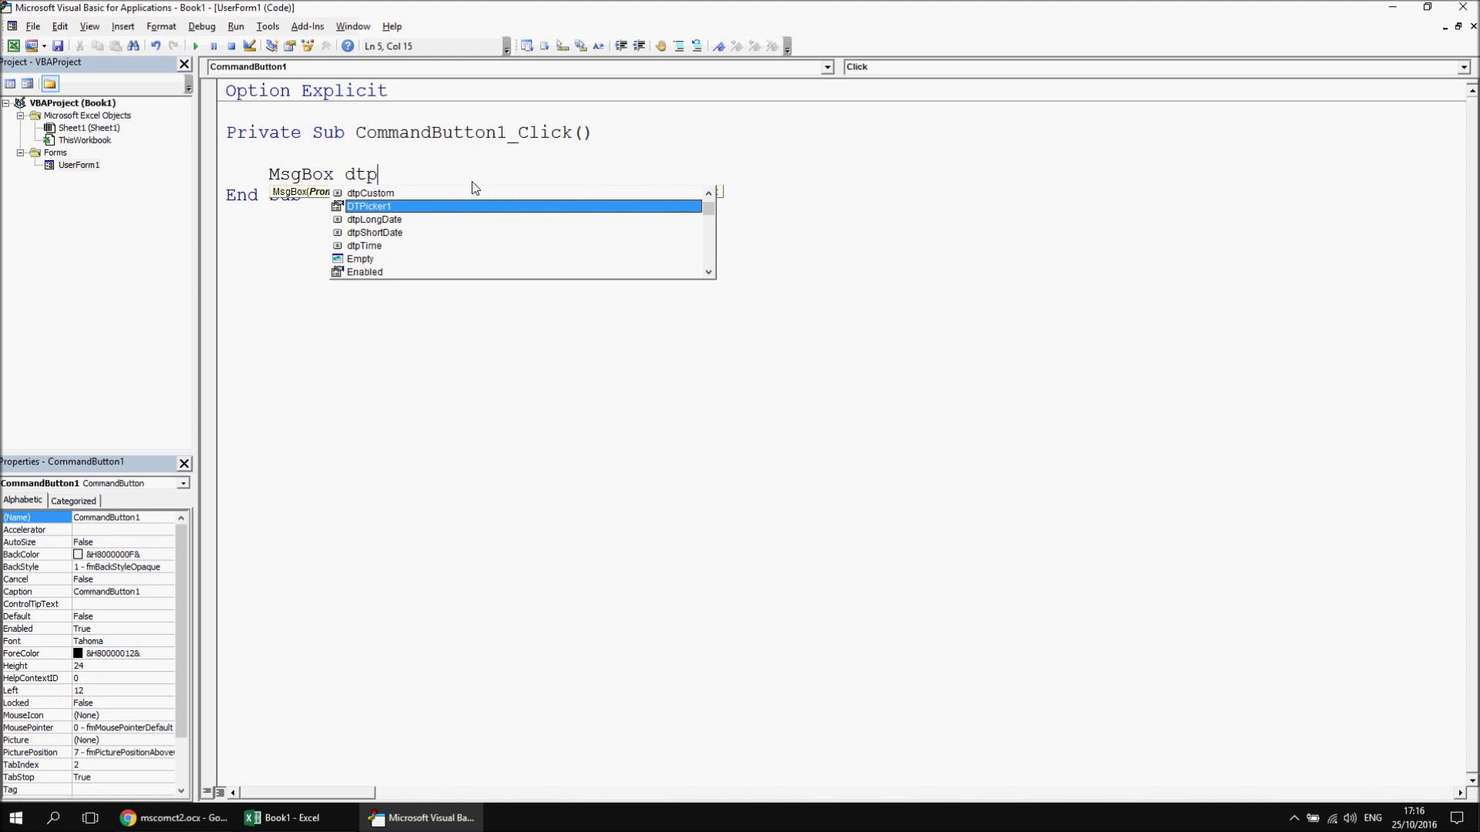
type(".va")
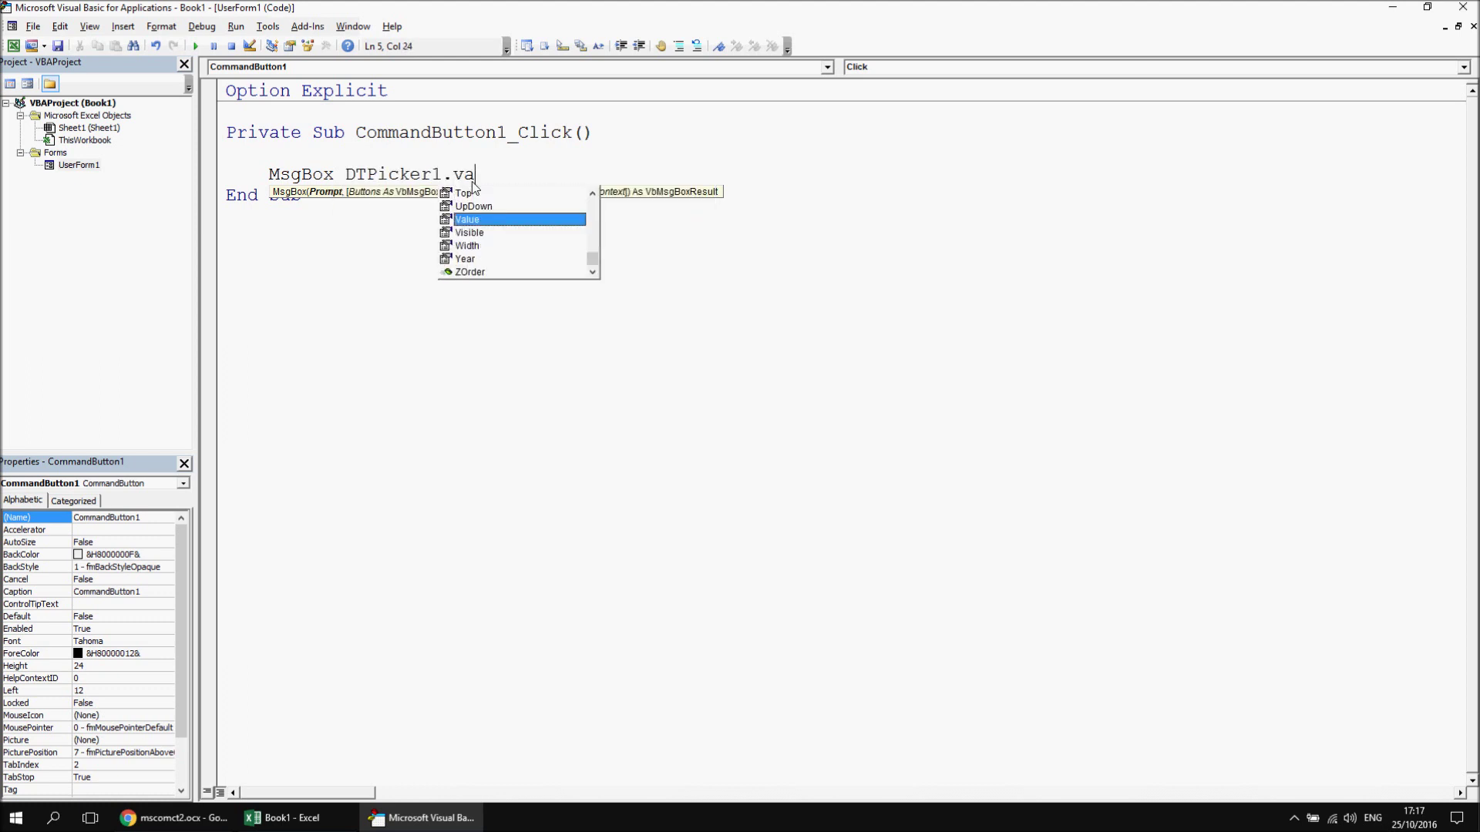
type("lue & vbnewline")
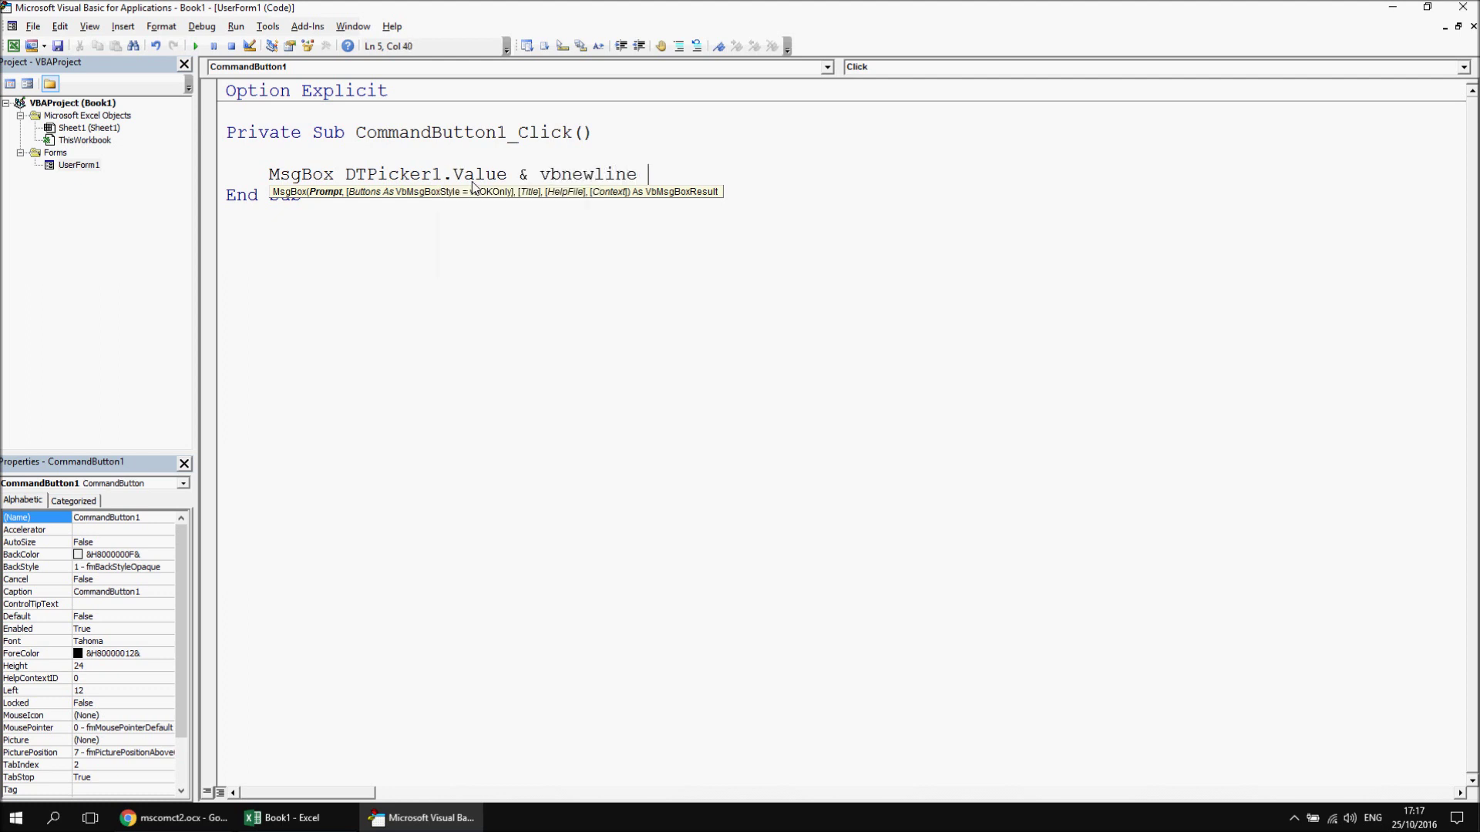
type(" & month")
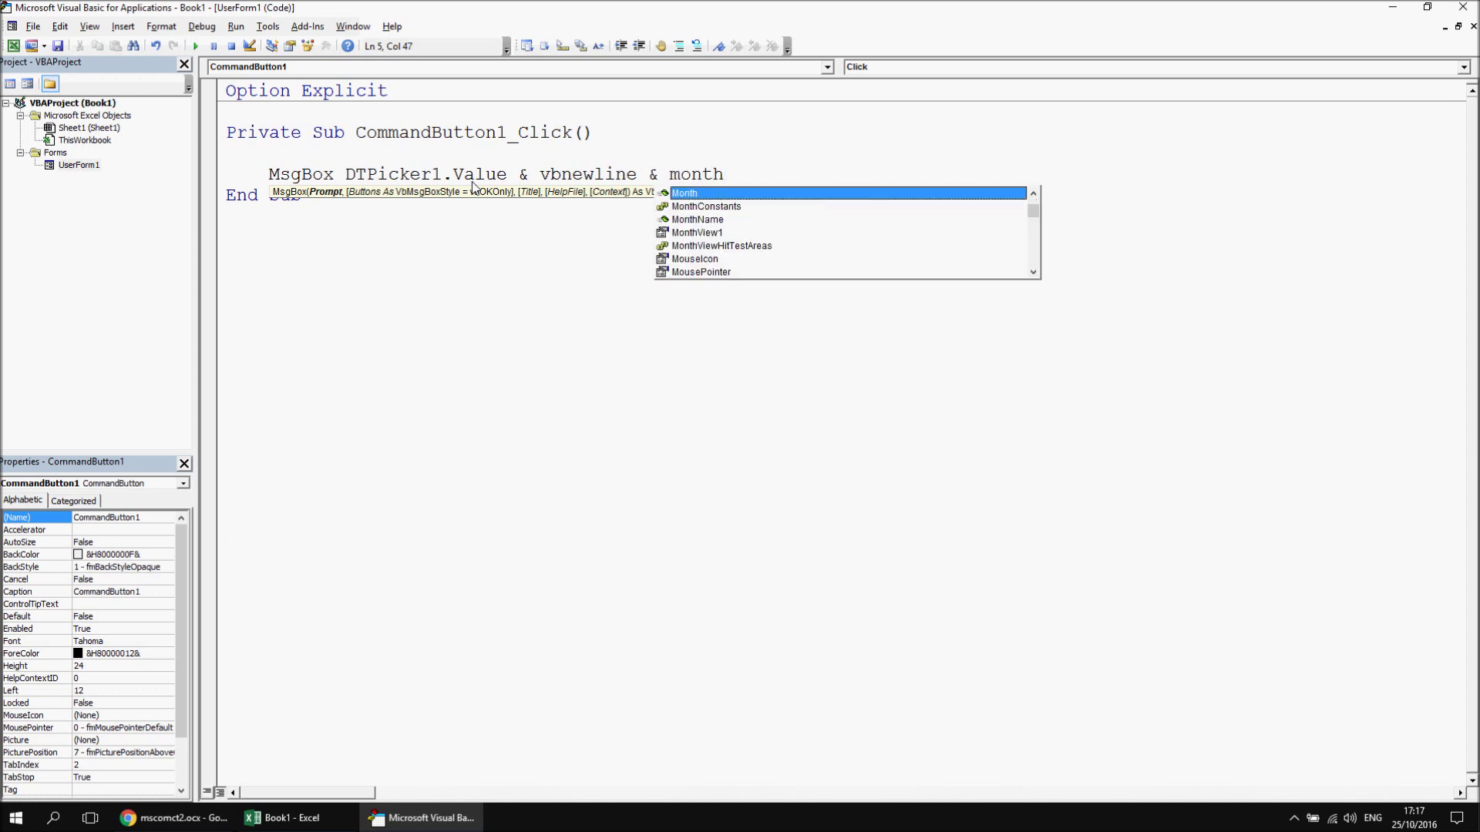
type("View1.value")
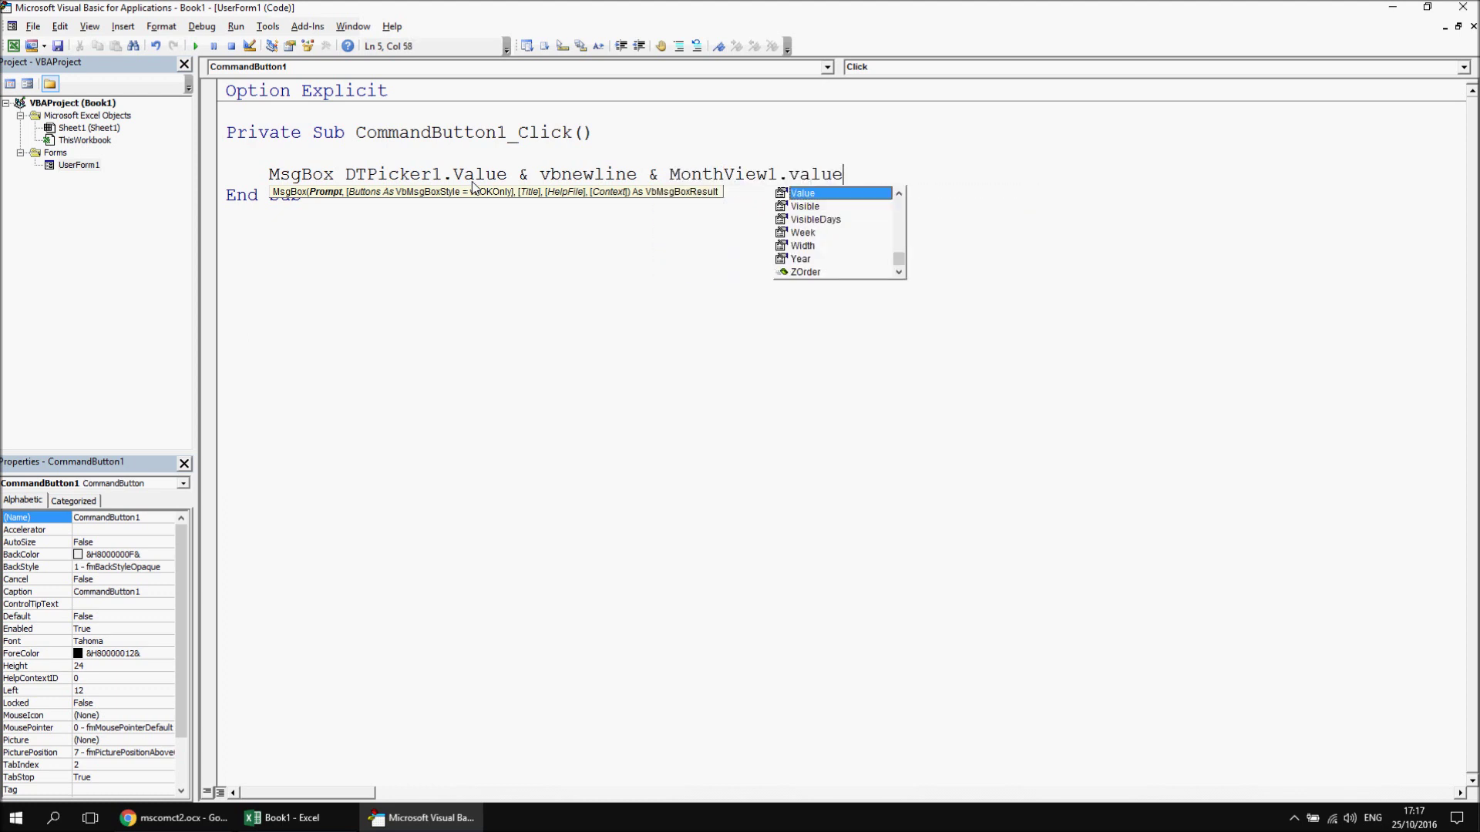
key("Return")
key("Return")
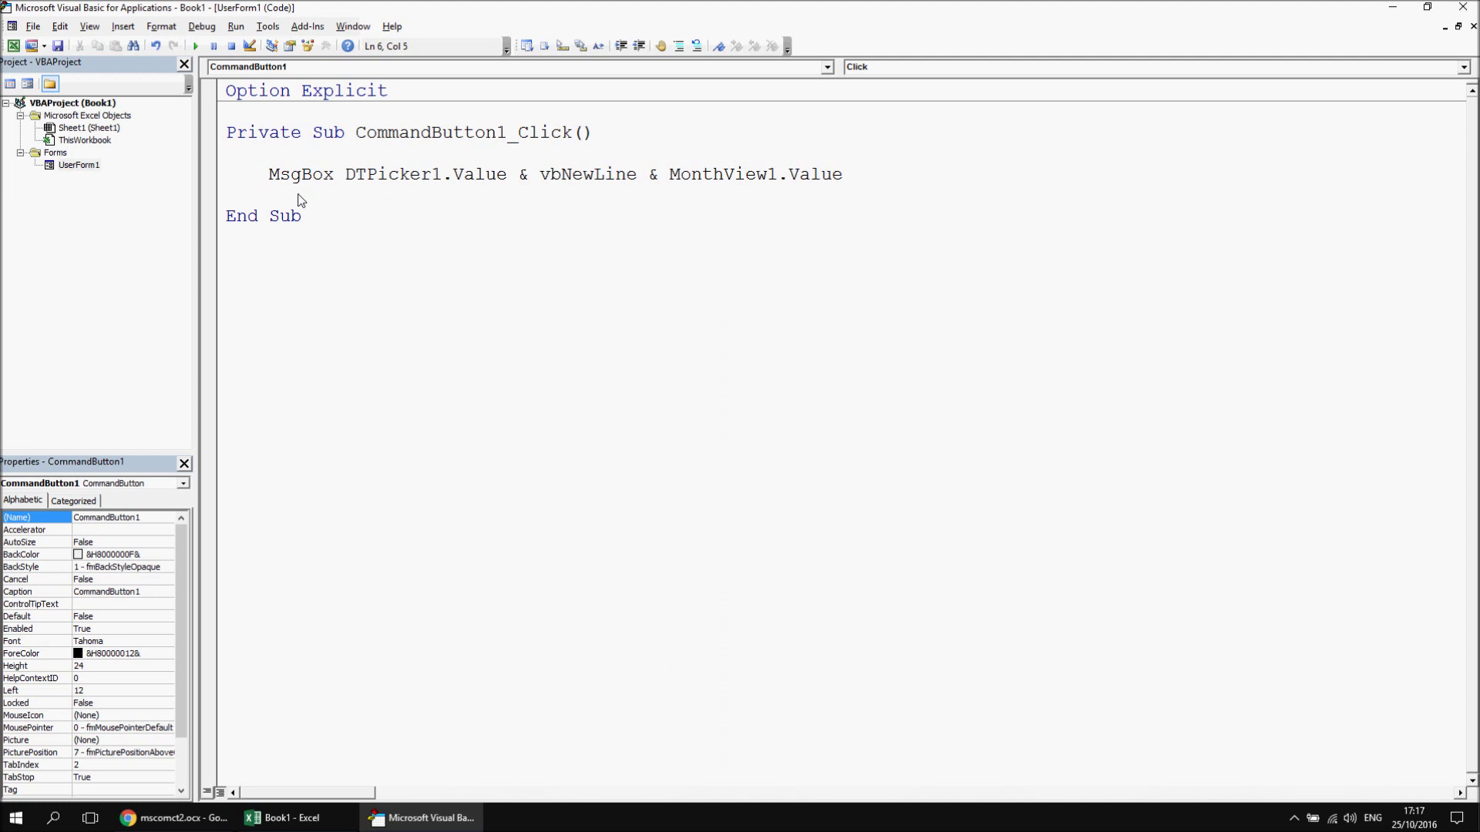
double_click(51, 168)
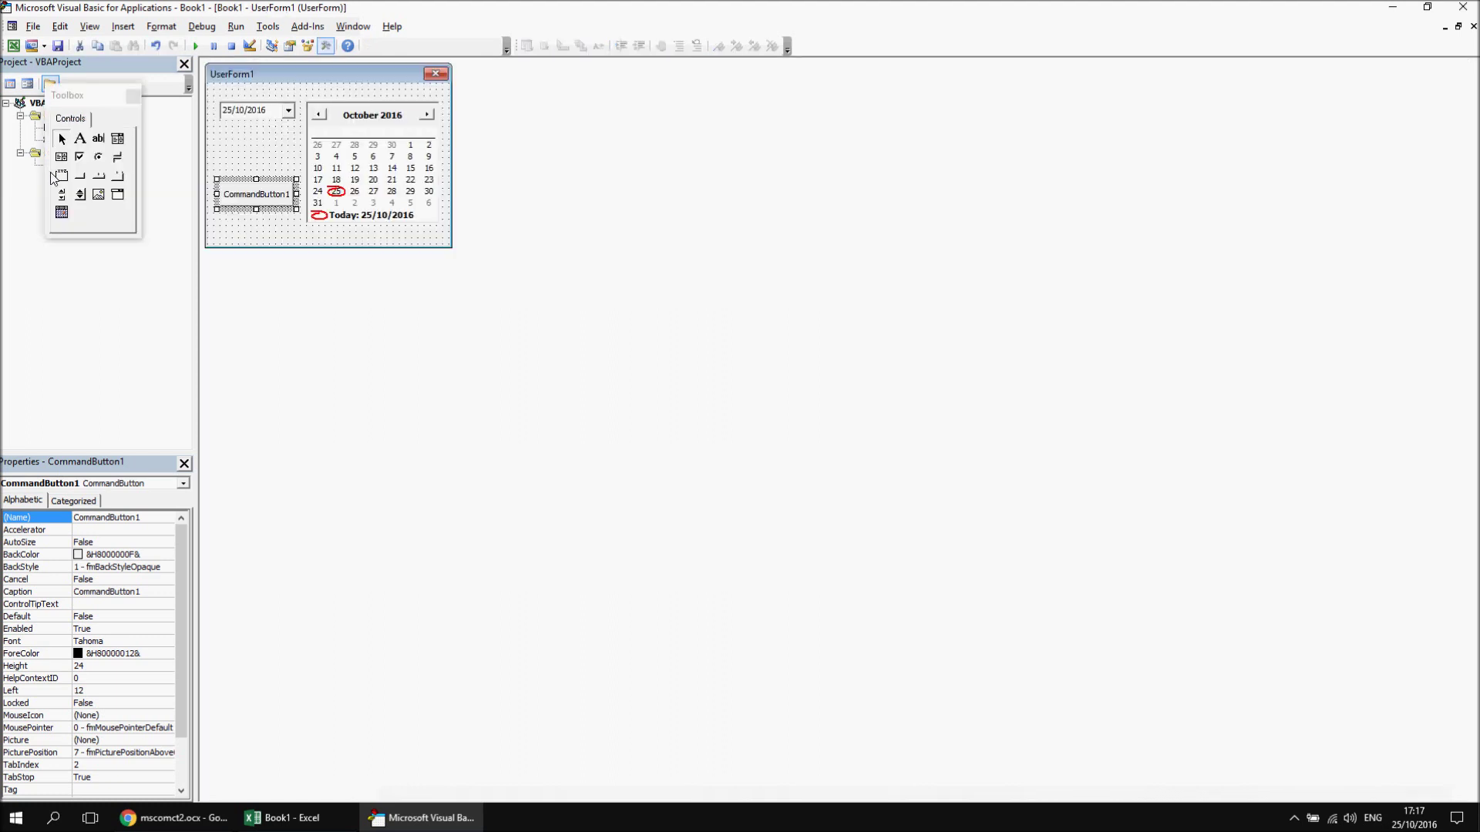
Step: Run UserForm1 and set the DTPicker to 17 December 2016
left_click(257, 230)
left_click(195, 46)
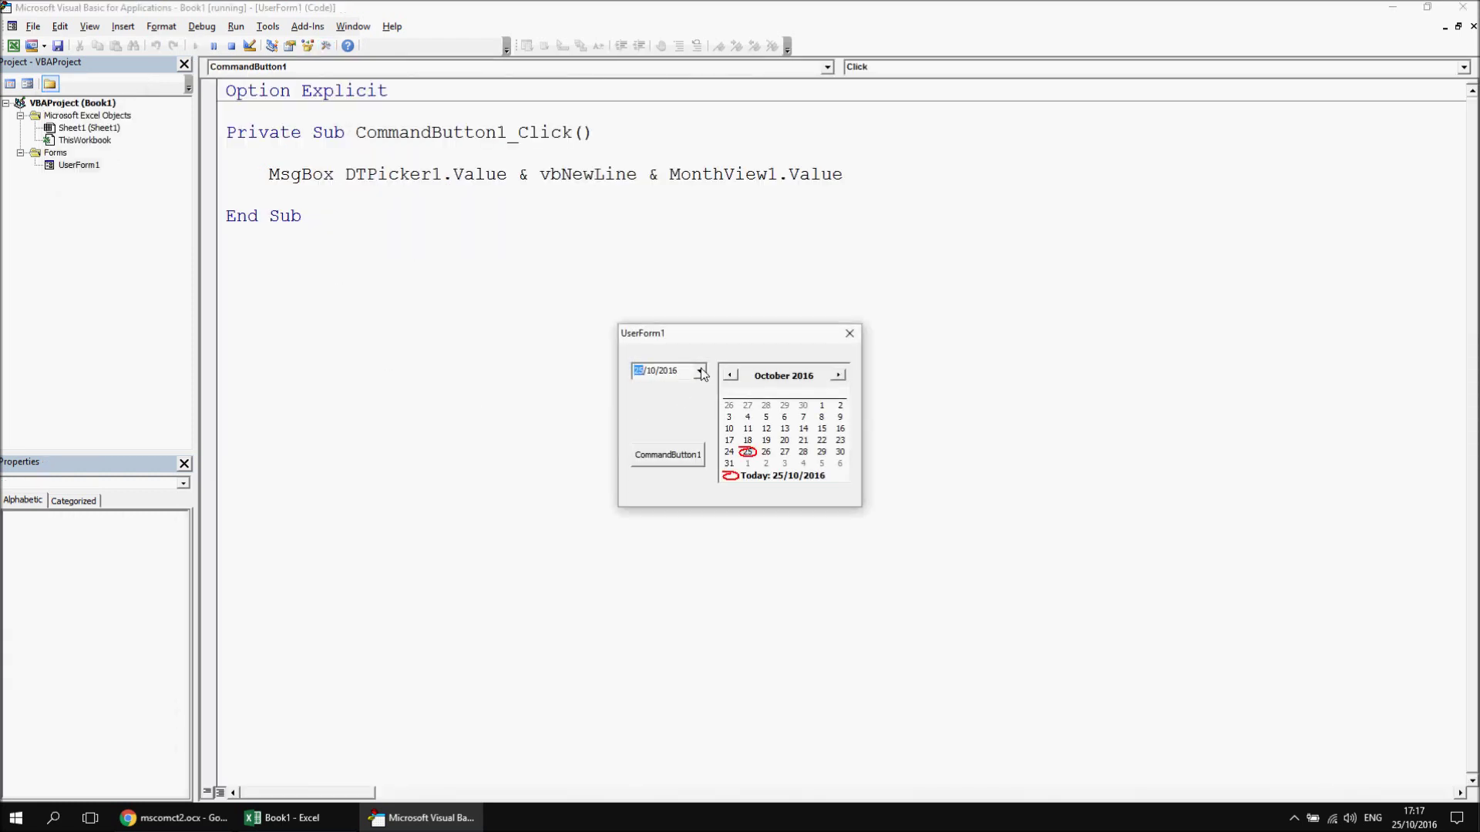
left_click(702, 374)
left_click(755, 393)
left_click(755, 393)
left_click(734, 446)
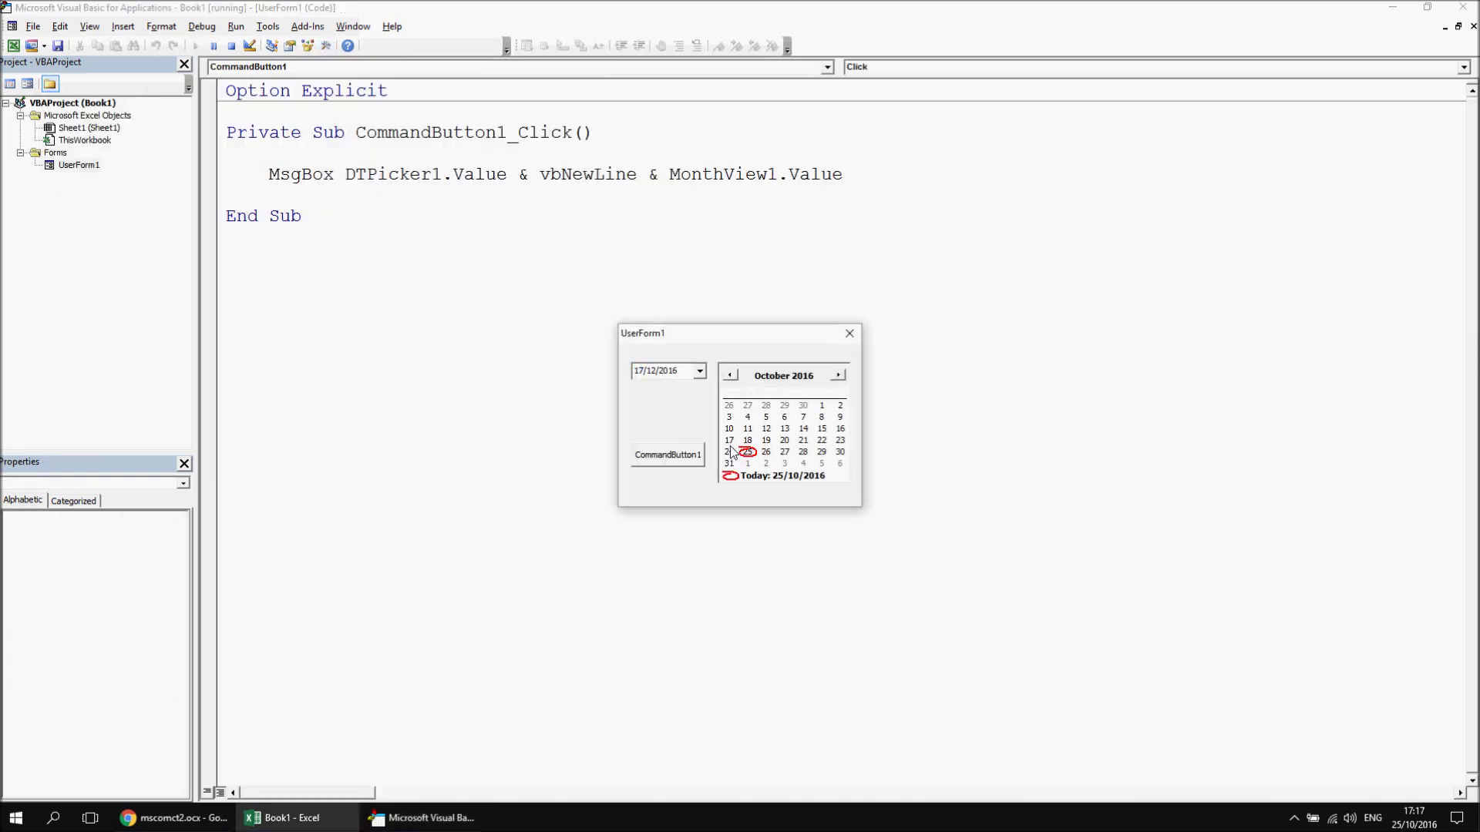
Step: Set the MonthView to 19 July 2016, click CommandButton1 and move the message aside
left_click(729, 375)
left_click(729, 376)
left_click(729, 375)
left_click(669, 459)
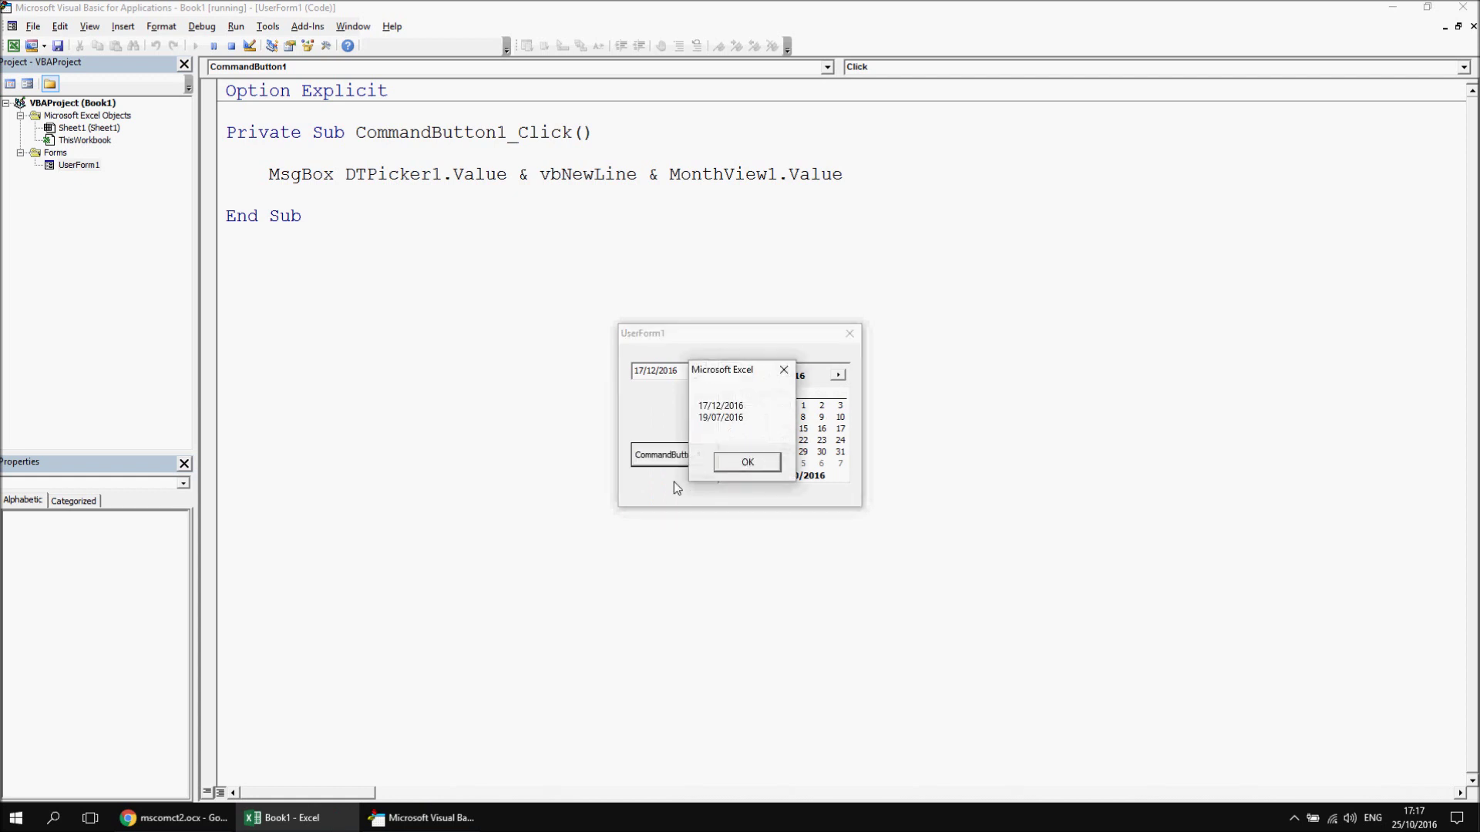
left_click_drag(728, 372, 542, 369)
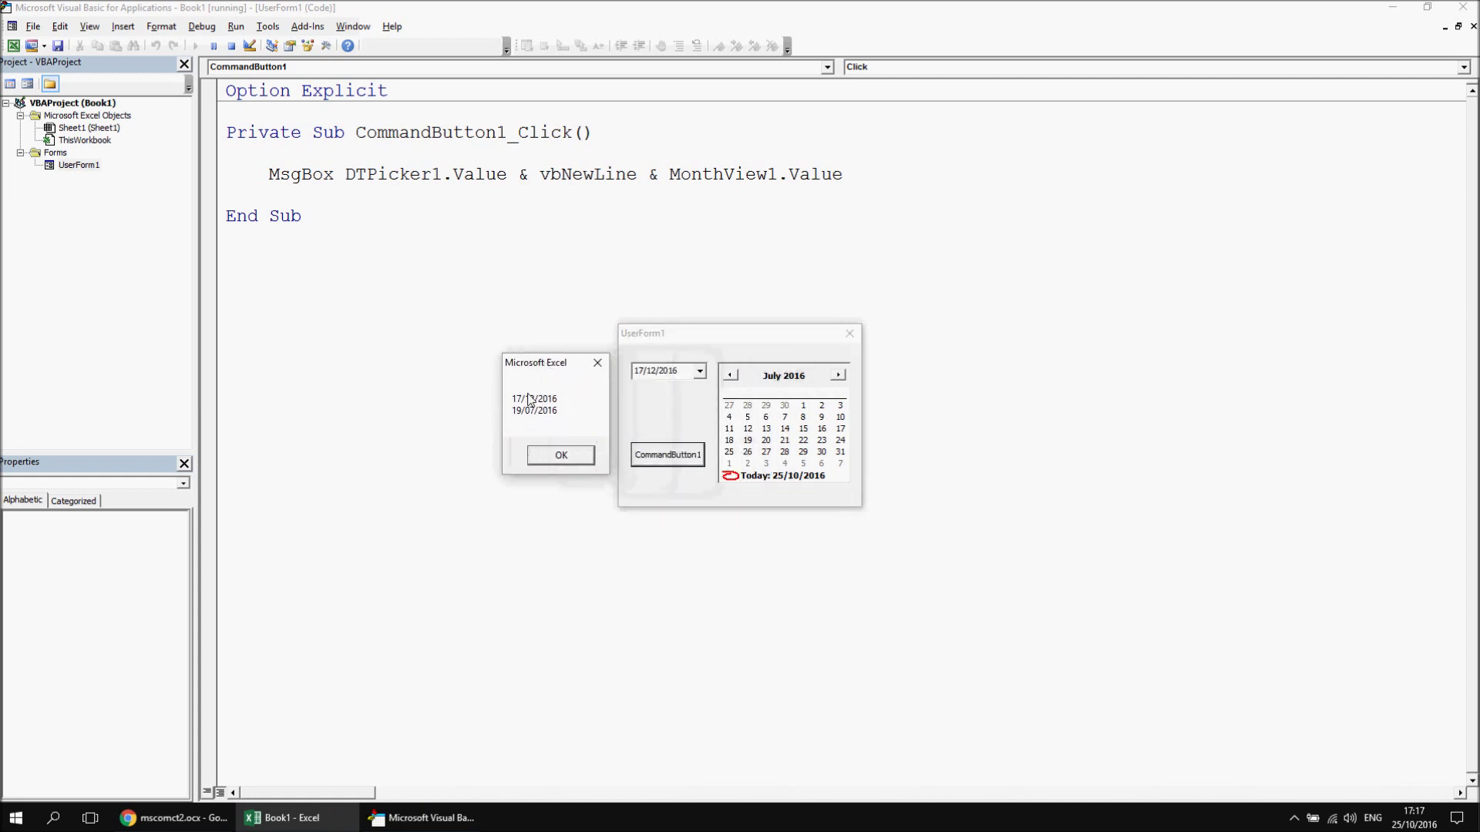